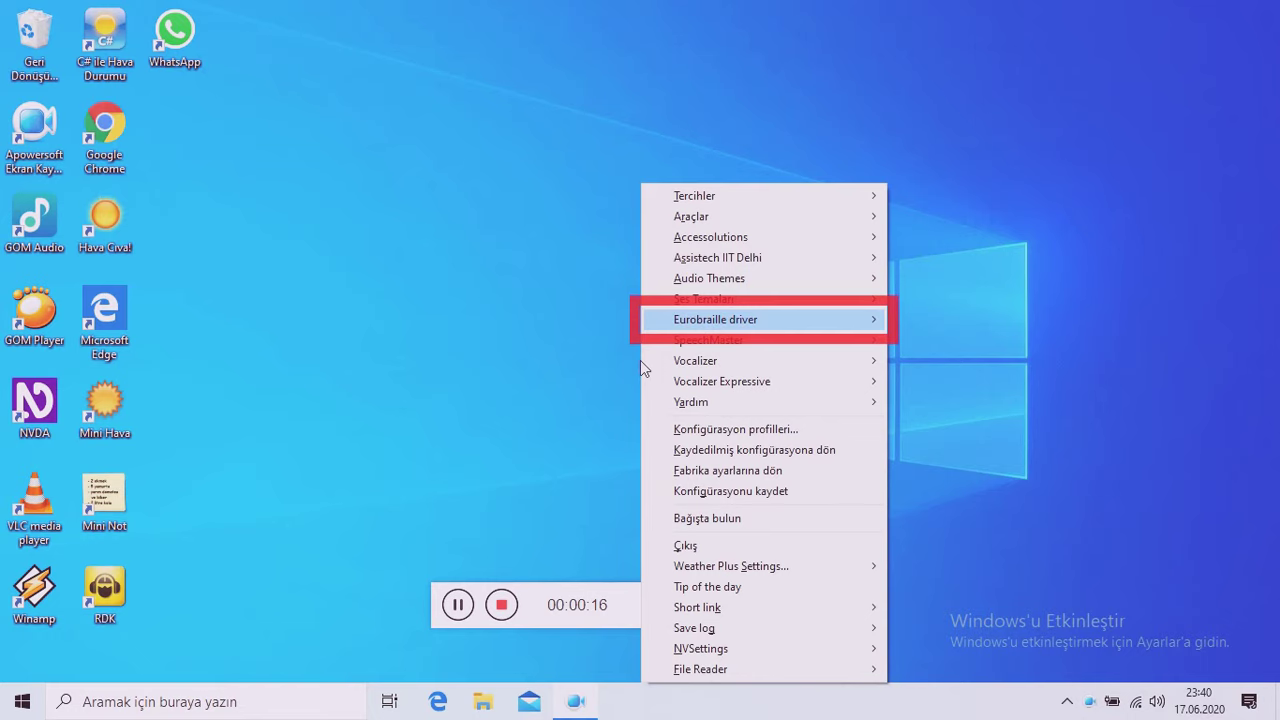
- Open SpeechMaster's voice download window from the NVDA menu
key(Down)
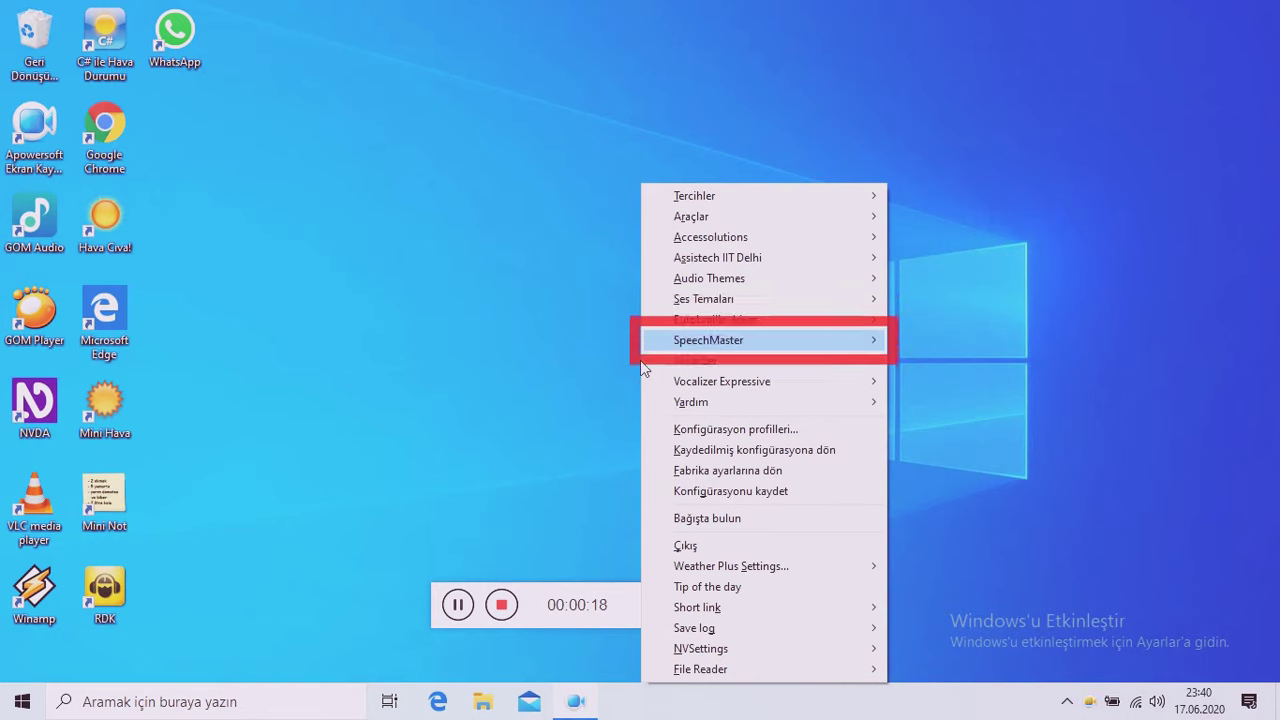
key(Right)
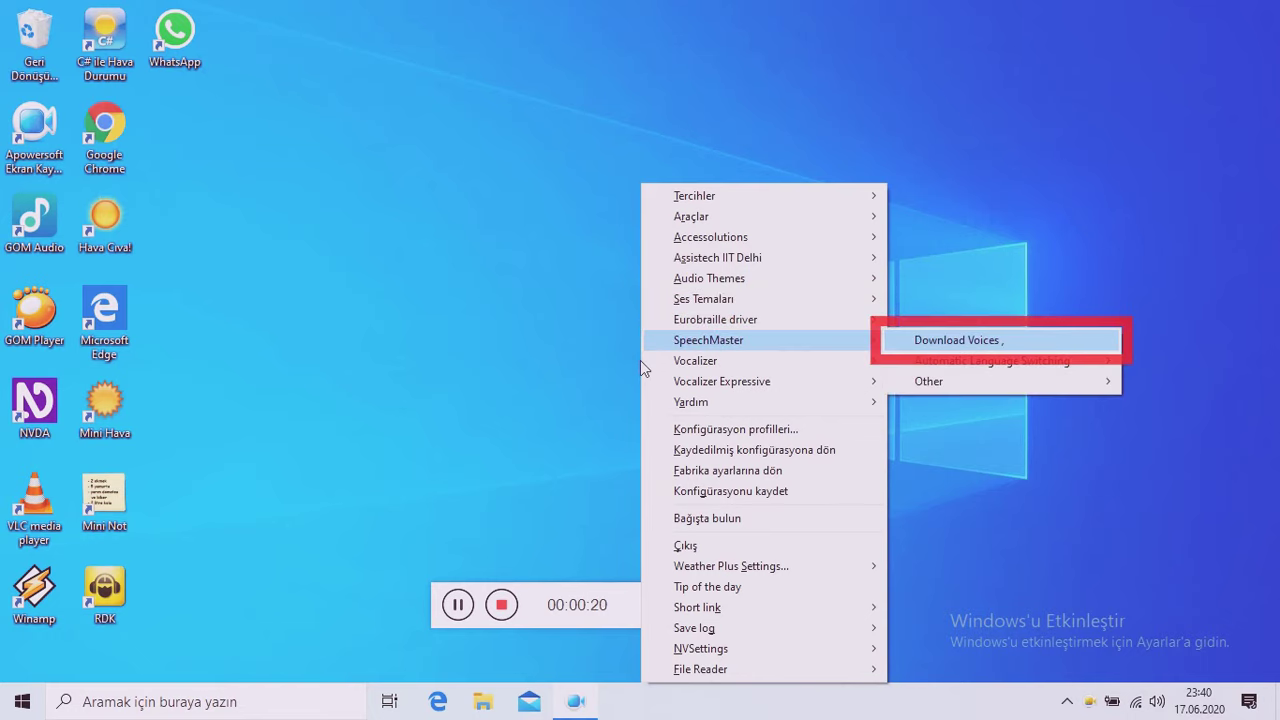
key(Down)
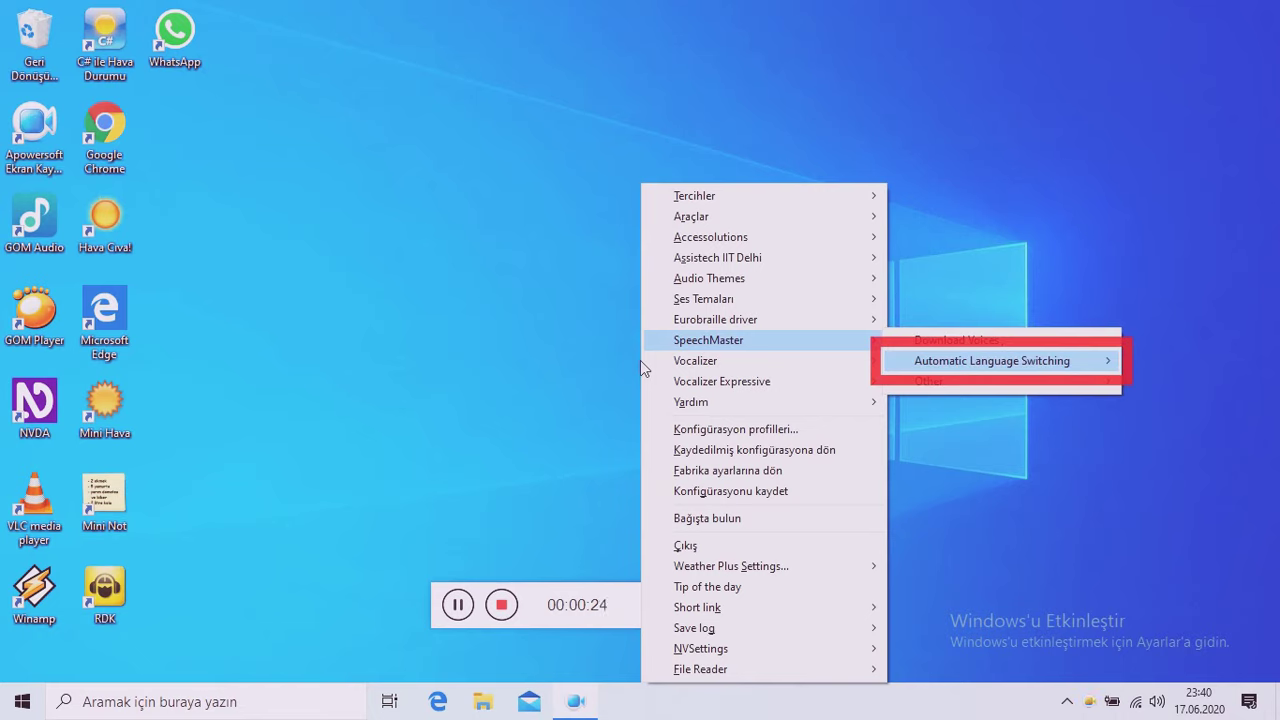
key(Down)
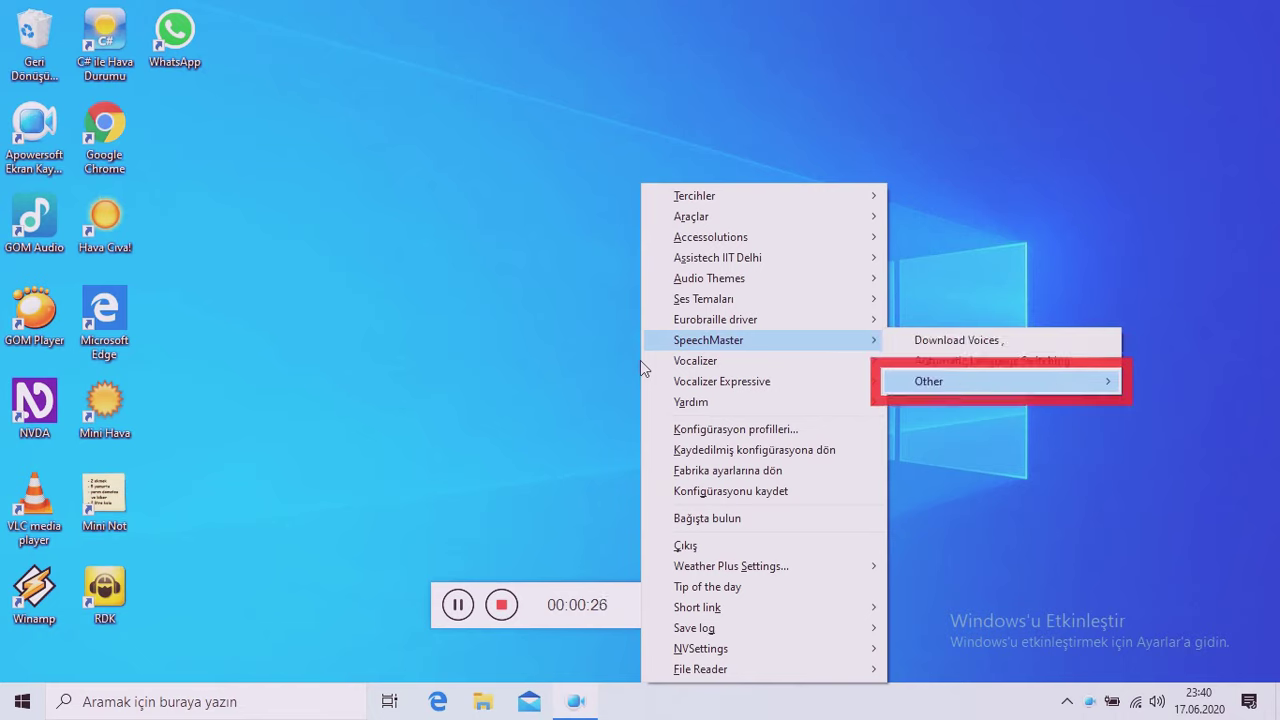
key(Down)
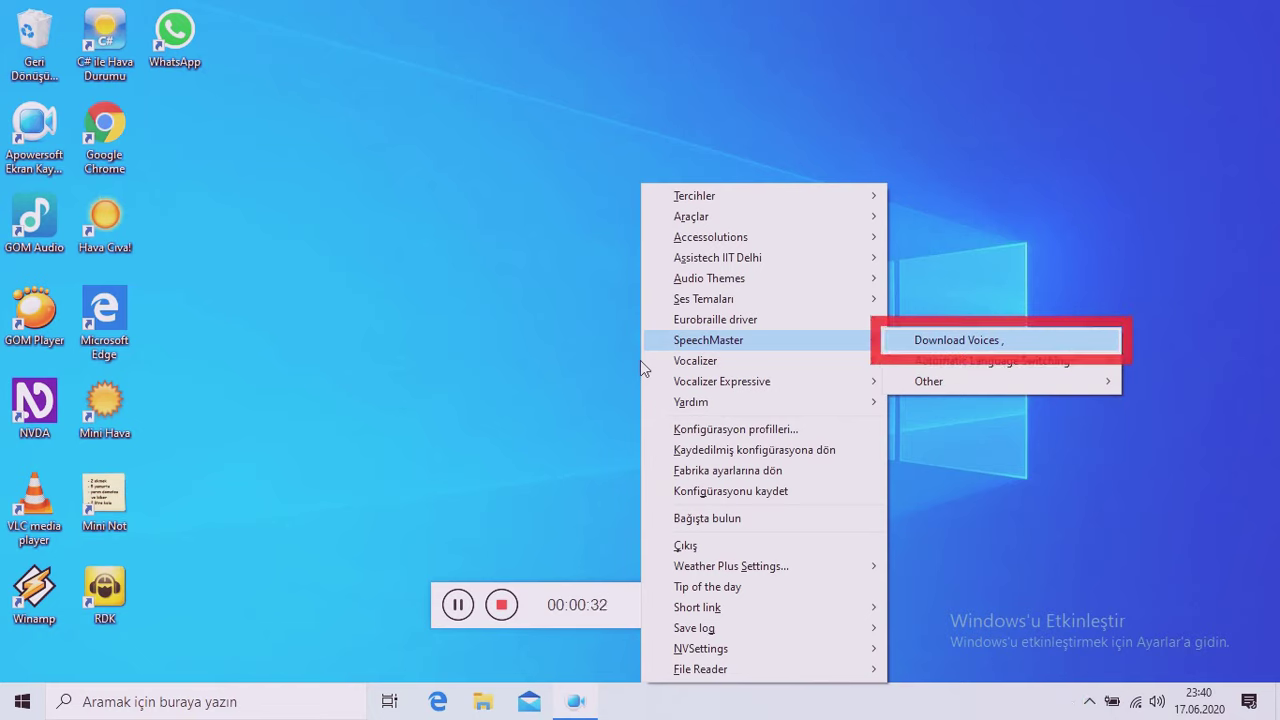
key(Return)
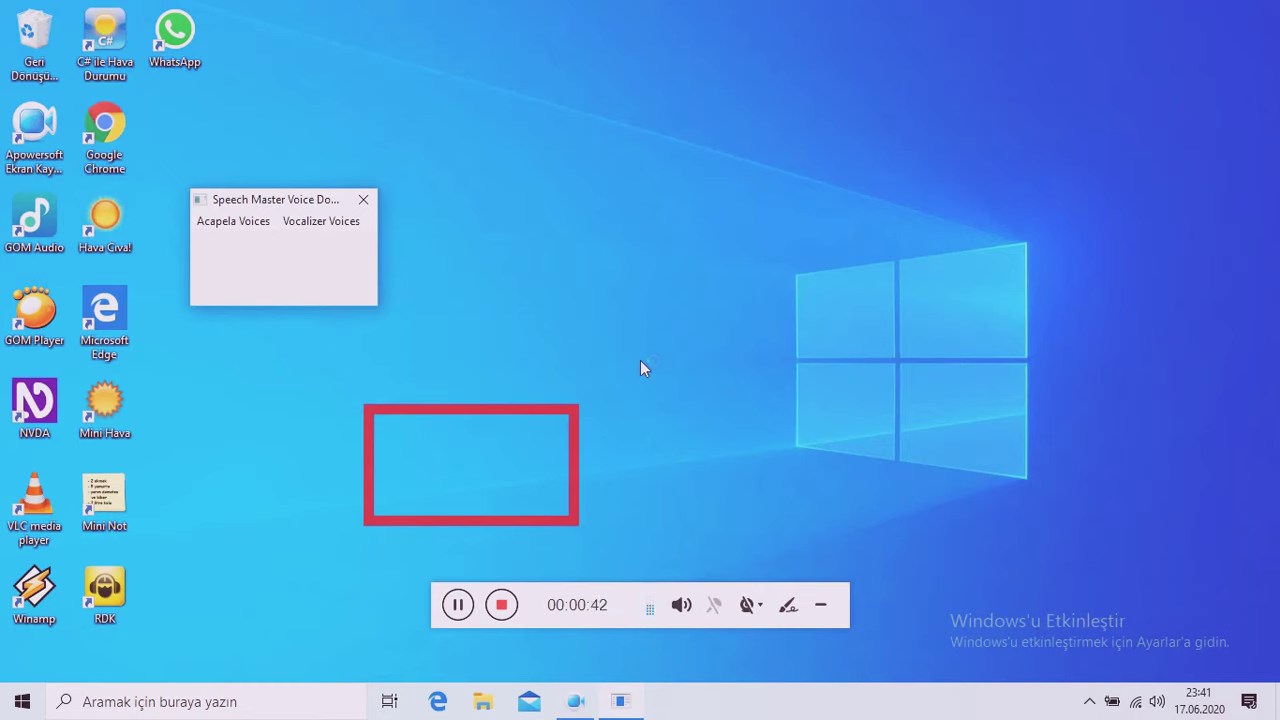
- Look through the full list of languages offered for the Acapela voices
key(Tab)
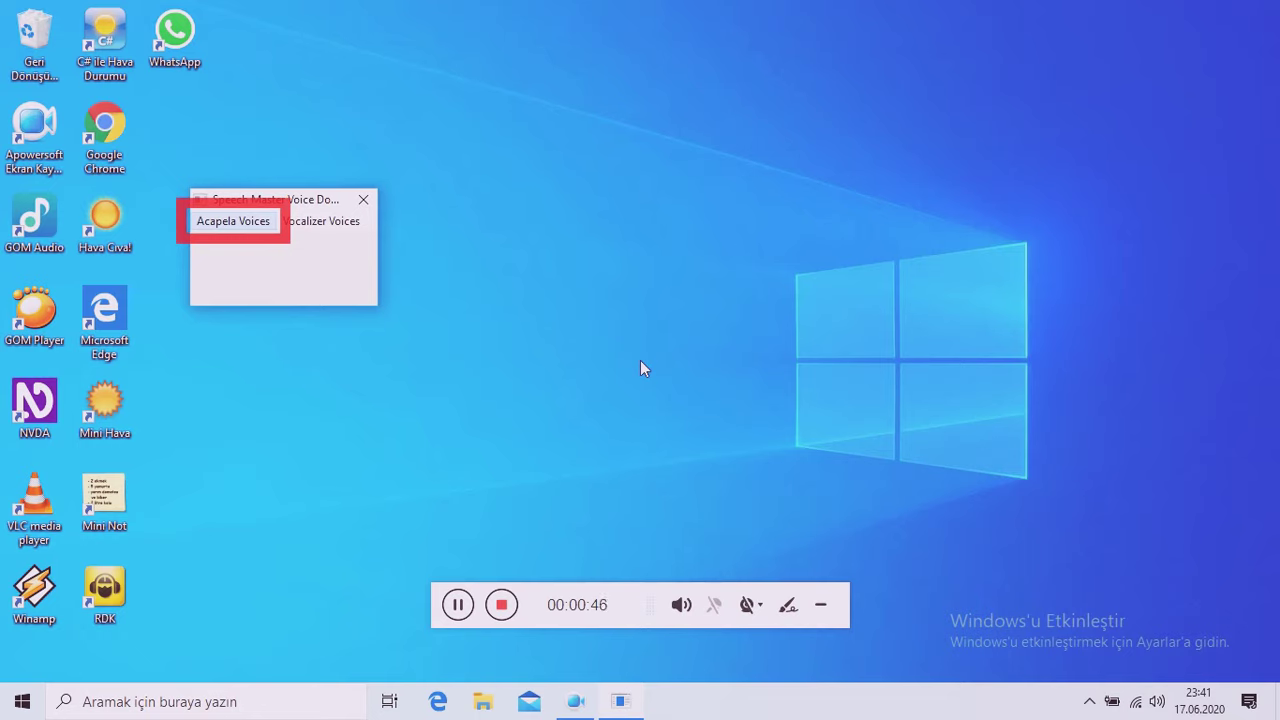
key(Return)
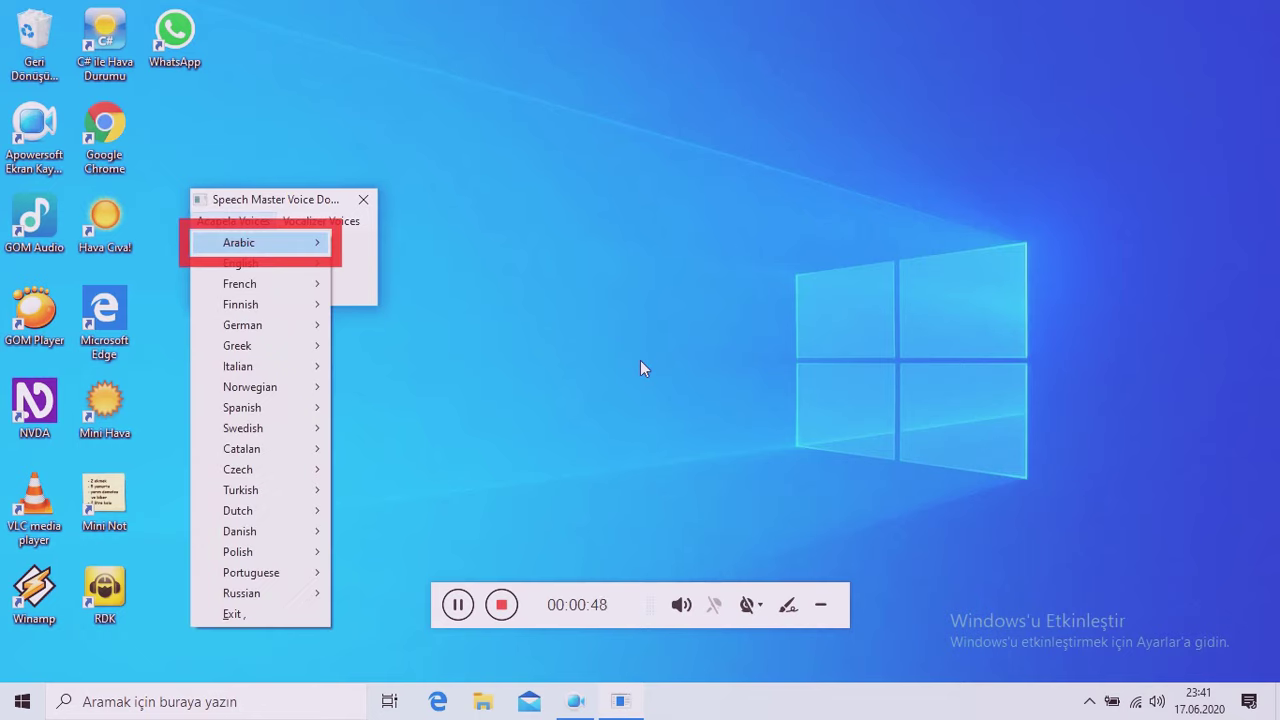
key(Down)
key(Down)
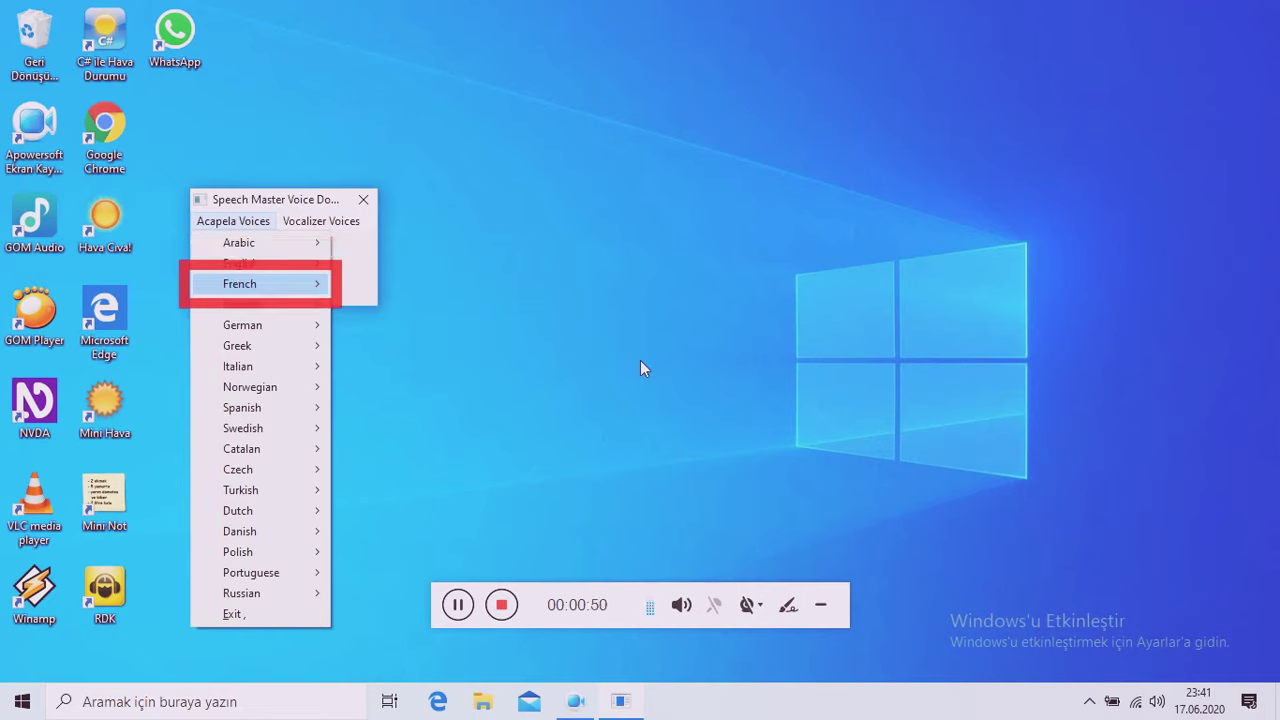
key(Down)
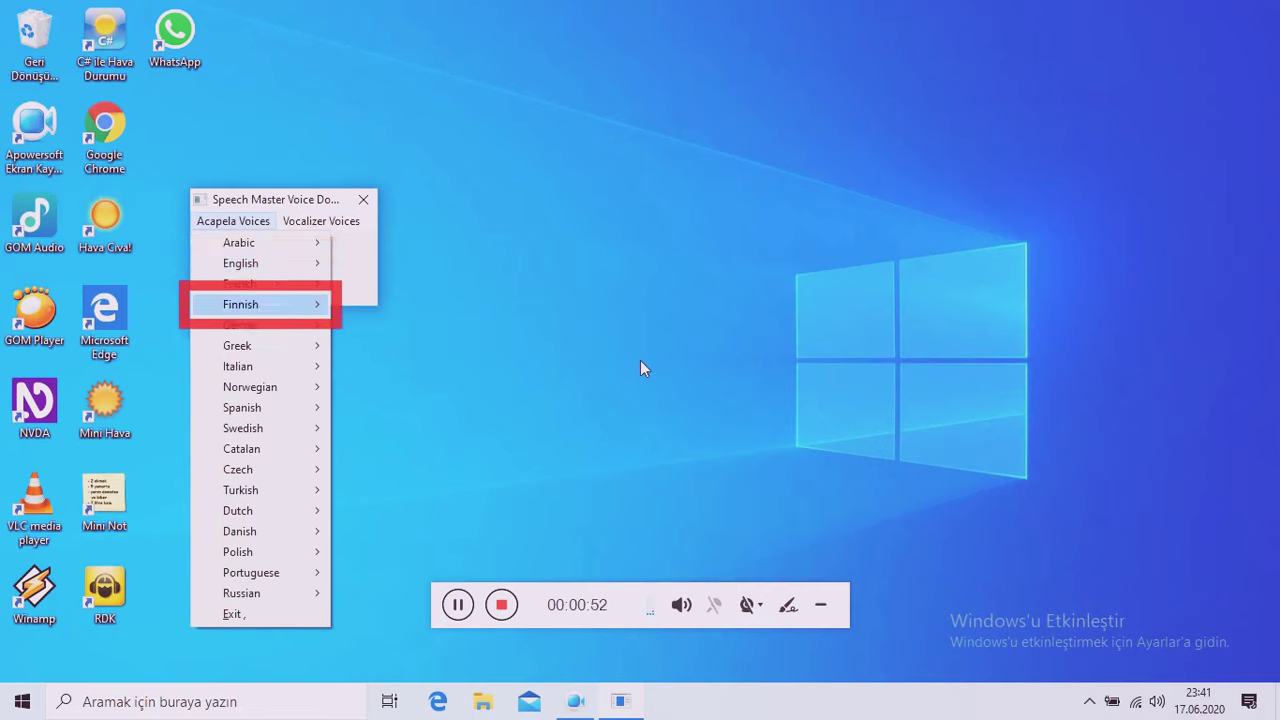
key(Down)
key(Down)
key(Down)
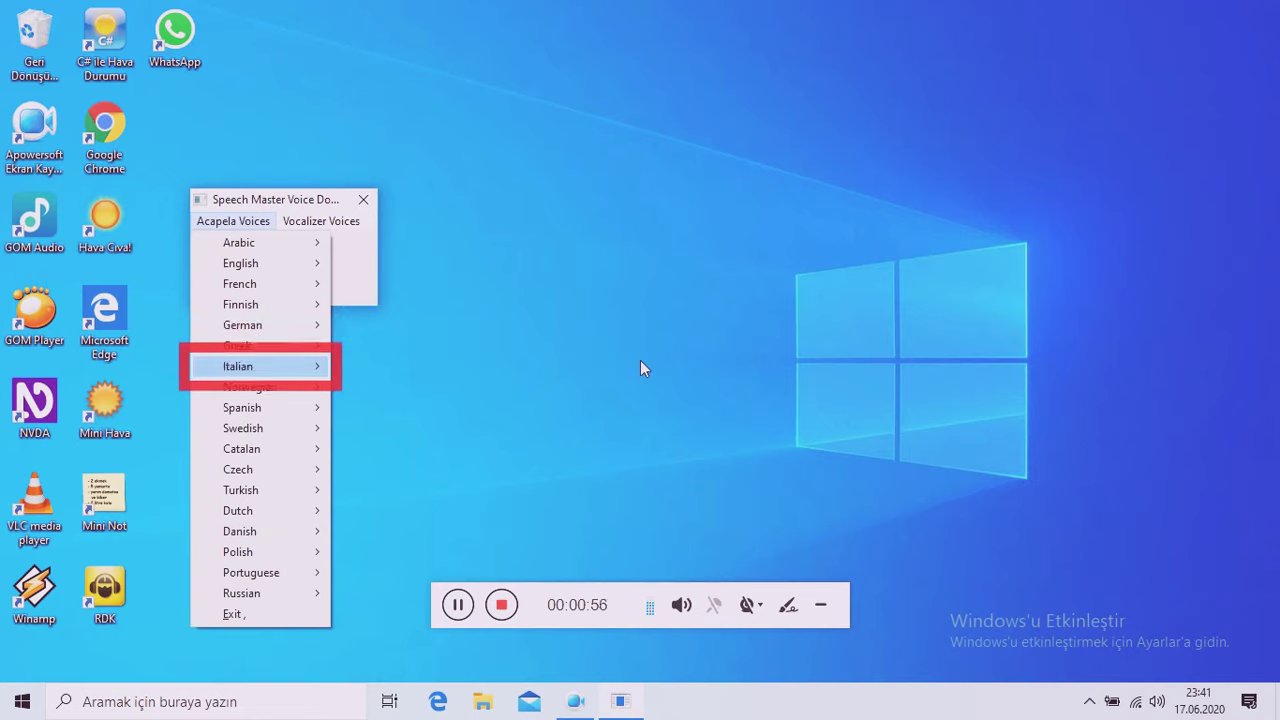
key(Down)
key(Down)
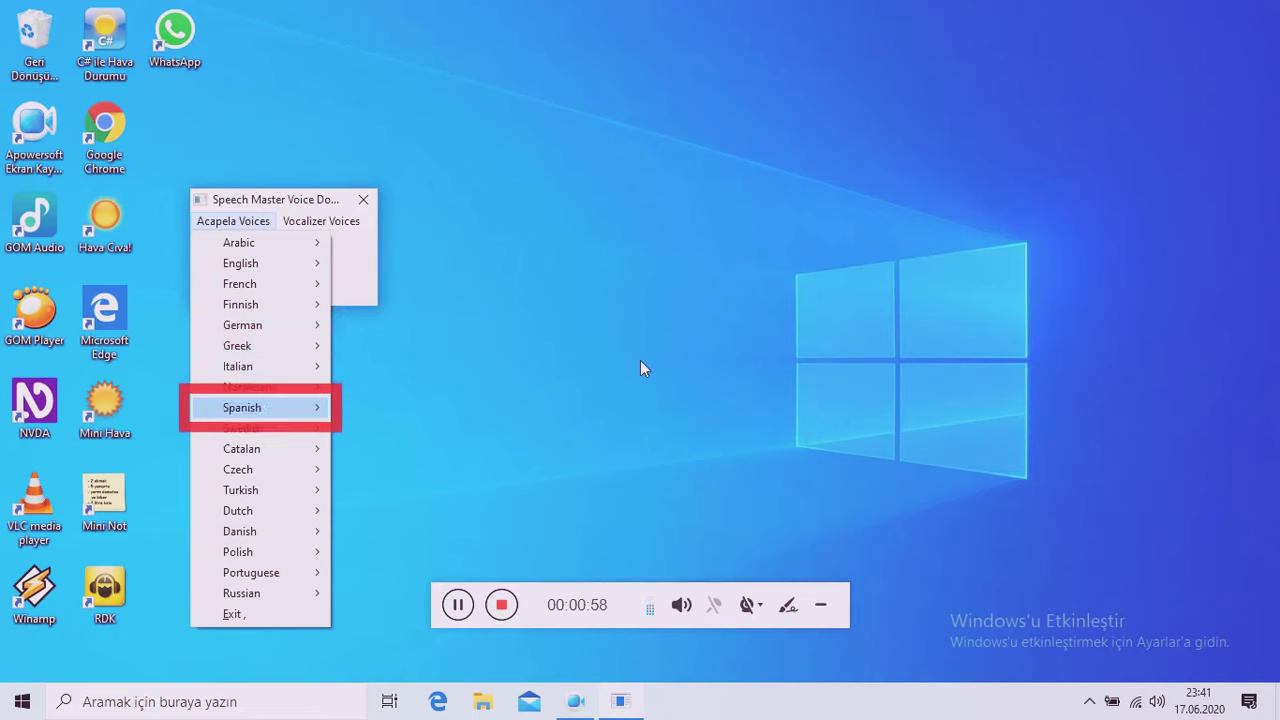
key(Down)
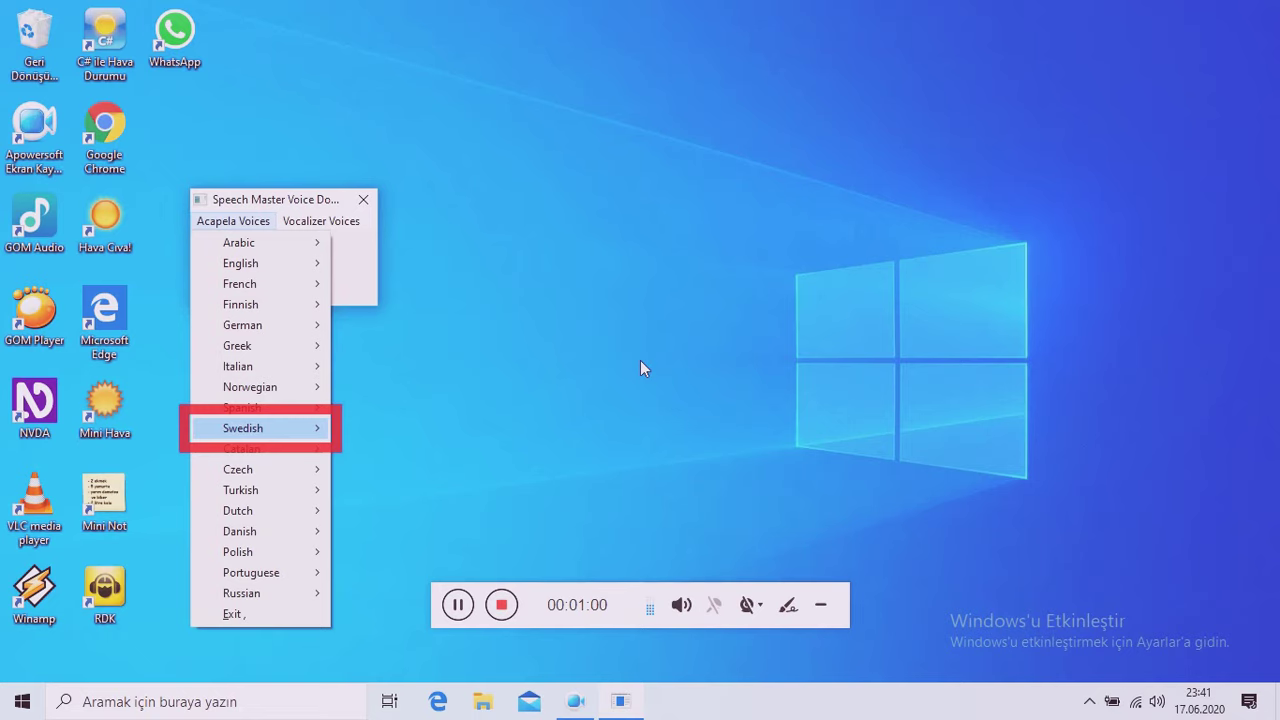
key(Down)
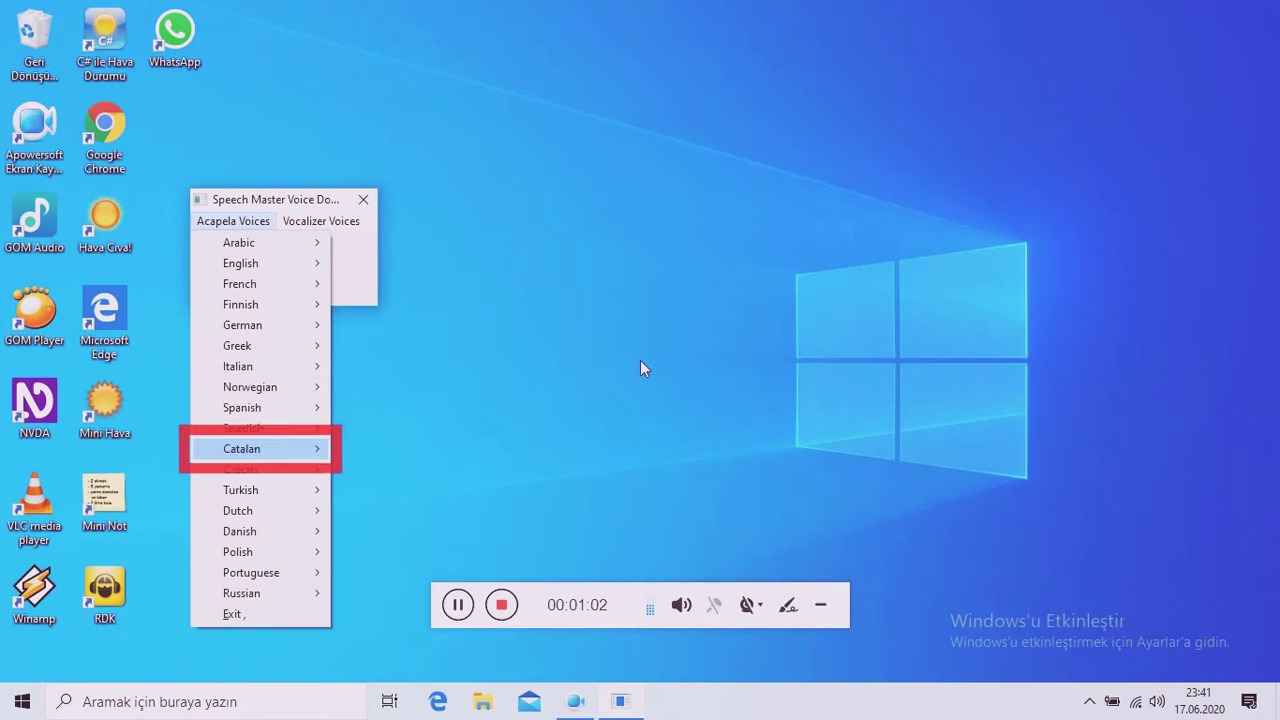
key(Down)
key(Down)
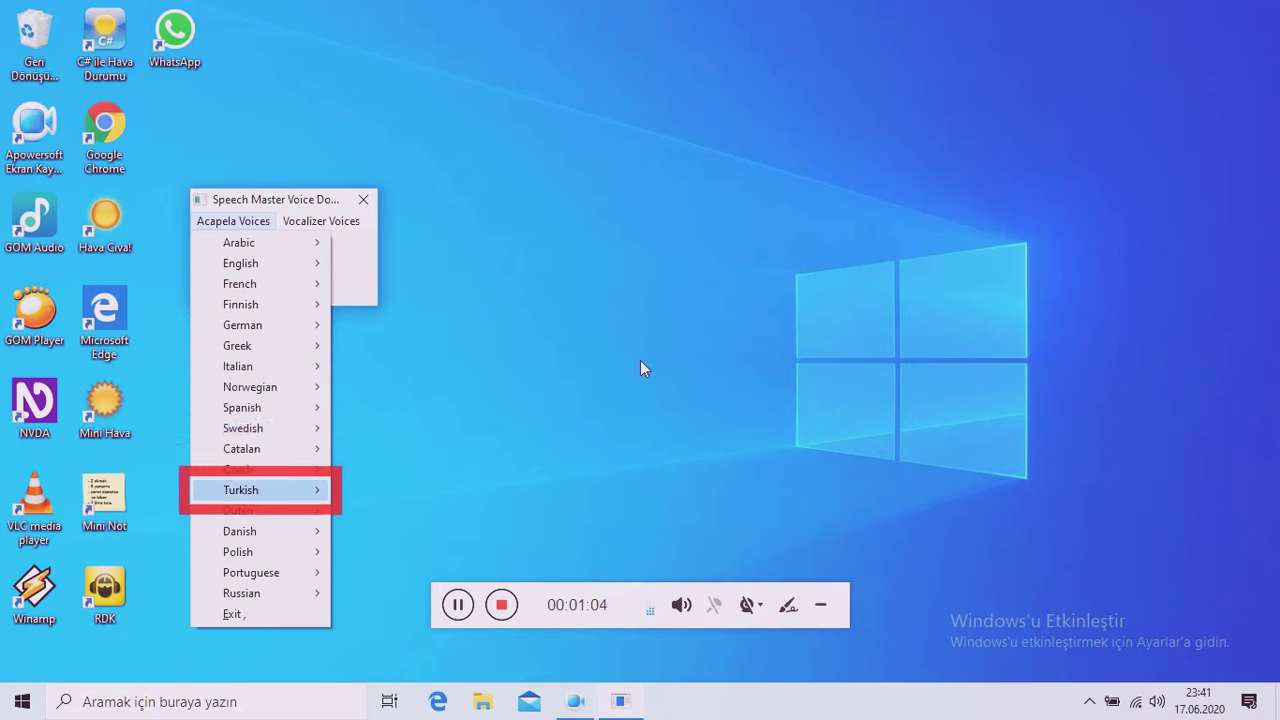
key(Down)
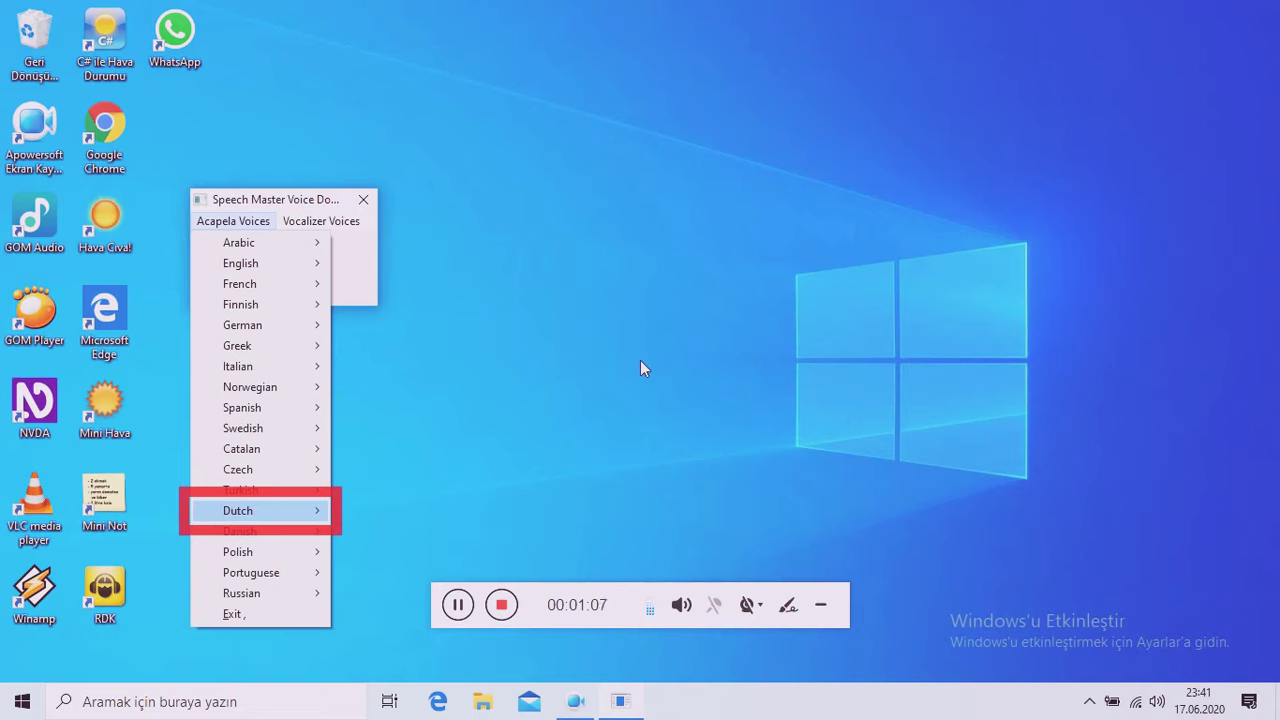
key(Down)
key(Down)
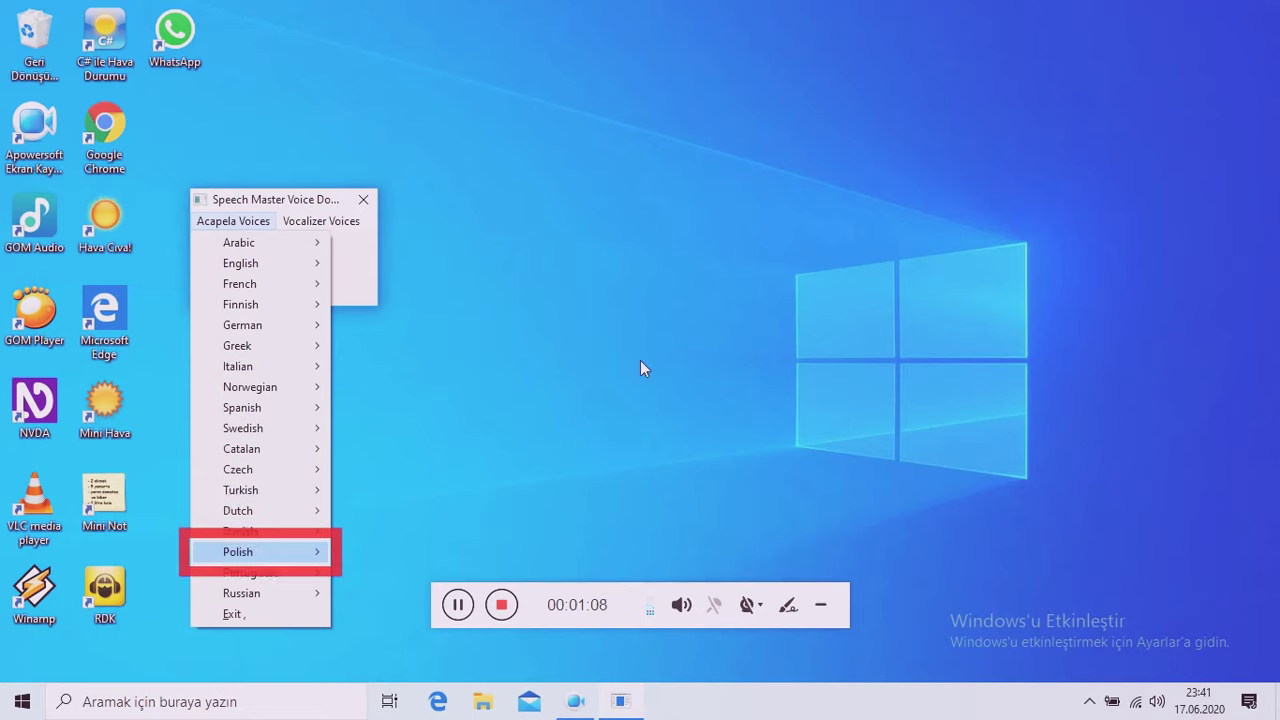
key(Down)
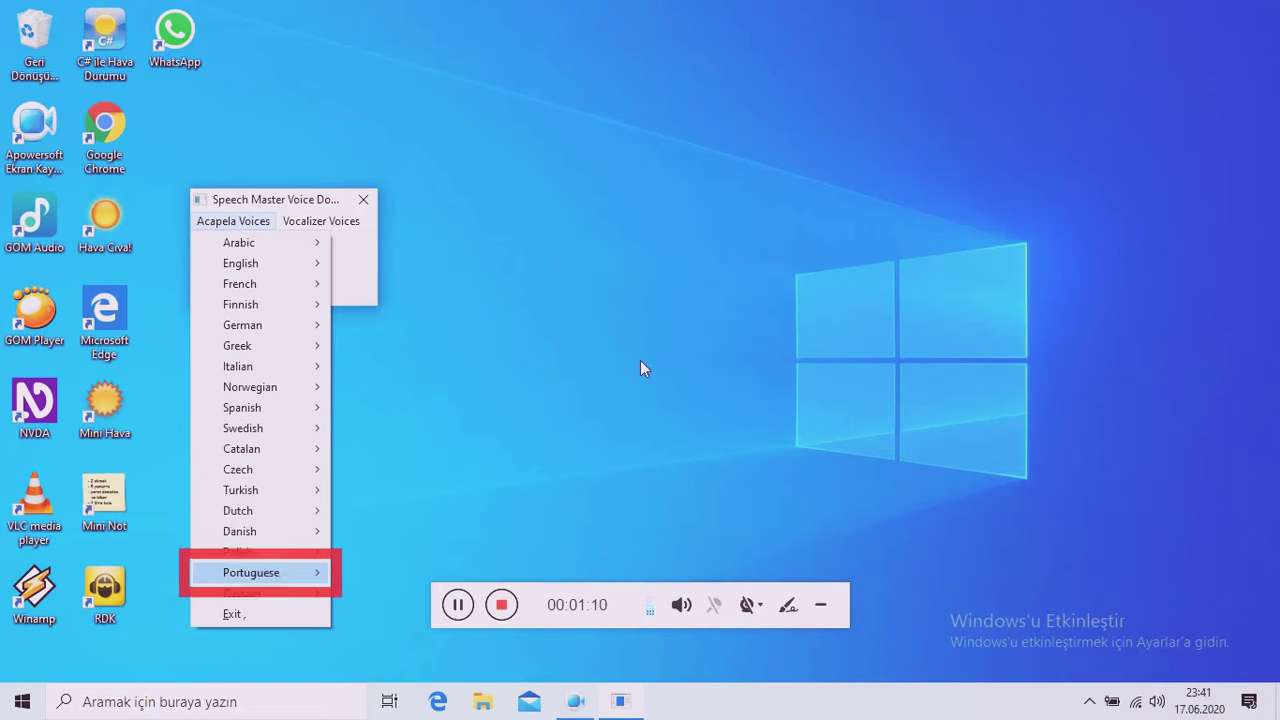
key(Down)
key(Down)
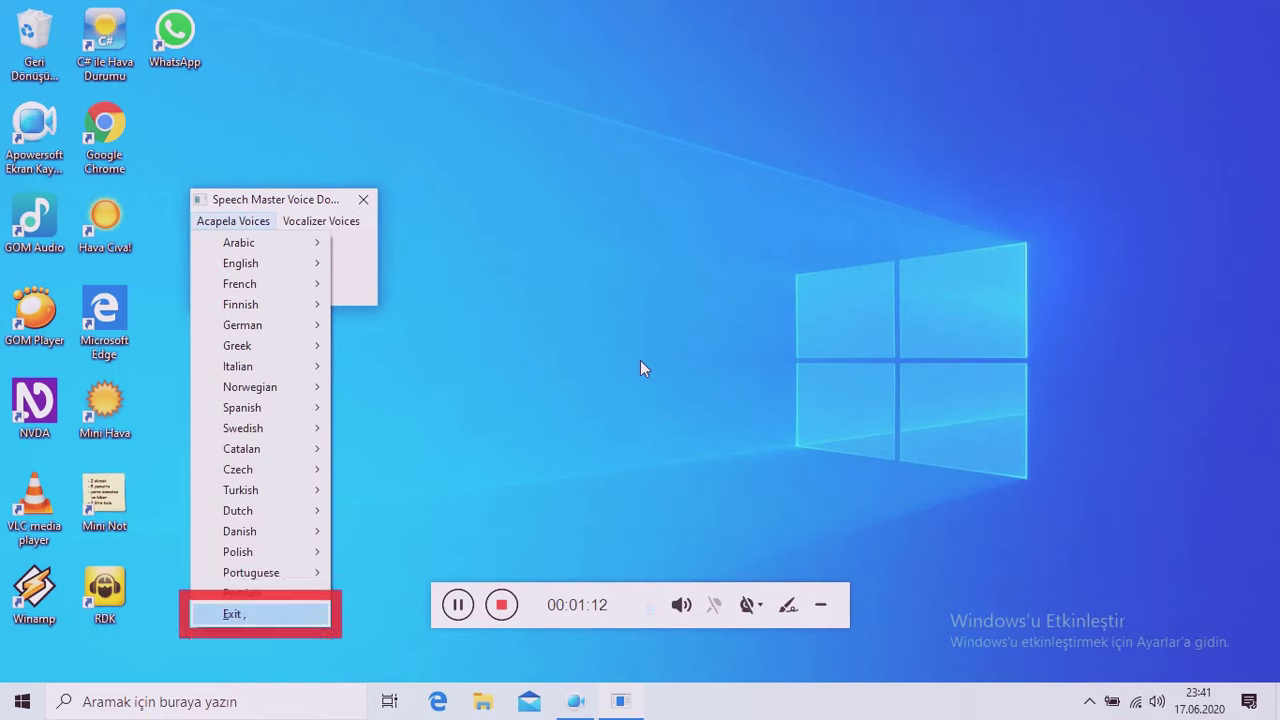
key(Down)
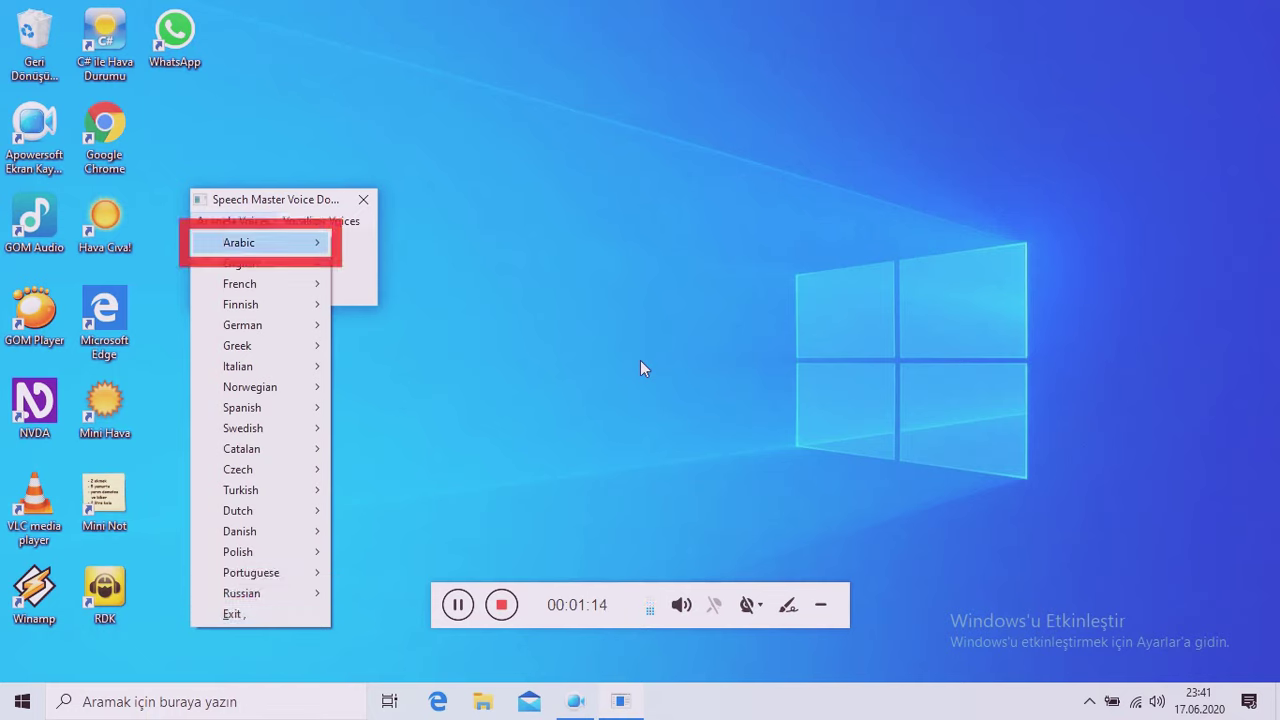
- Examine which Arabic voices are offered under Acapela, and return to the language list
key(Right)
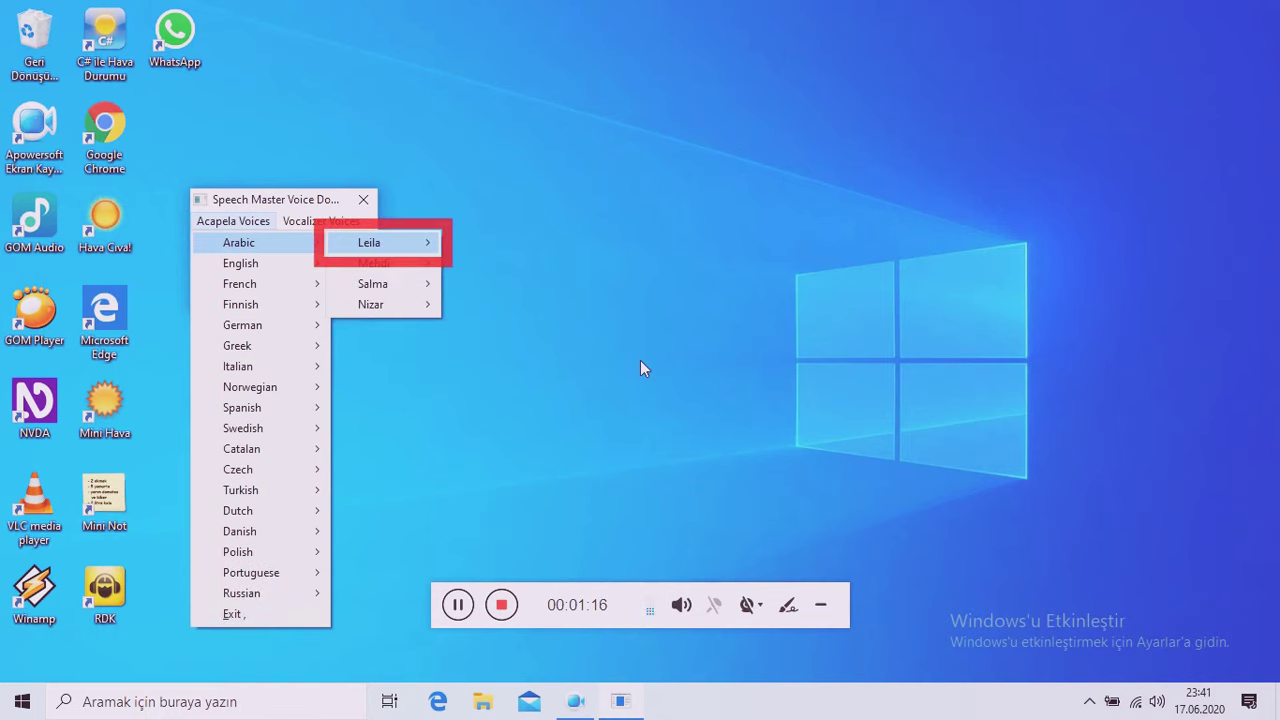
key(Down)
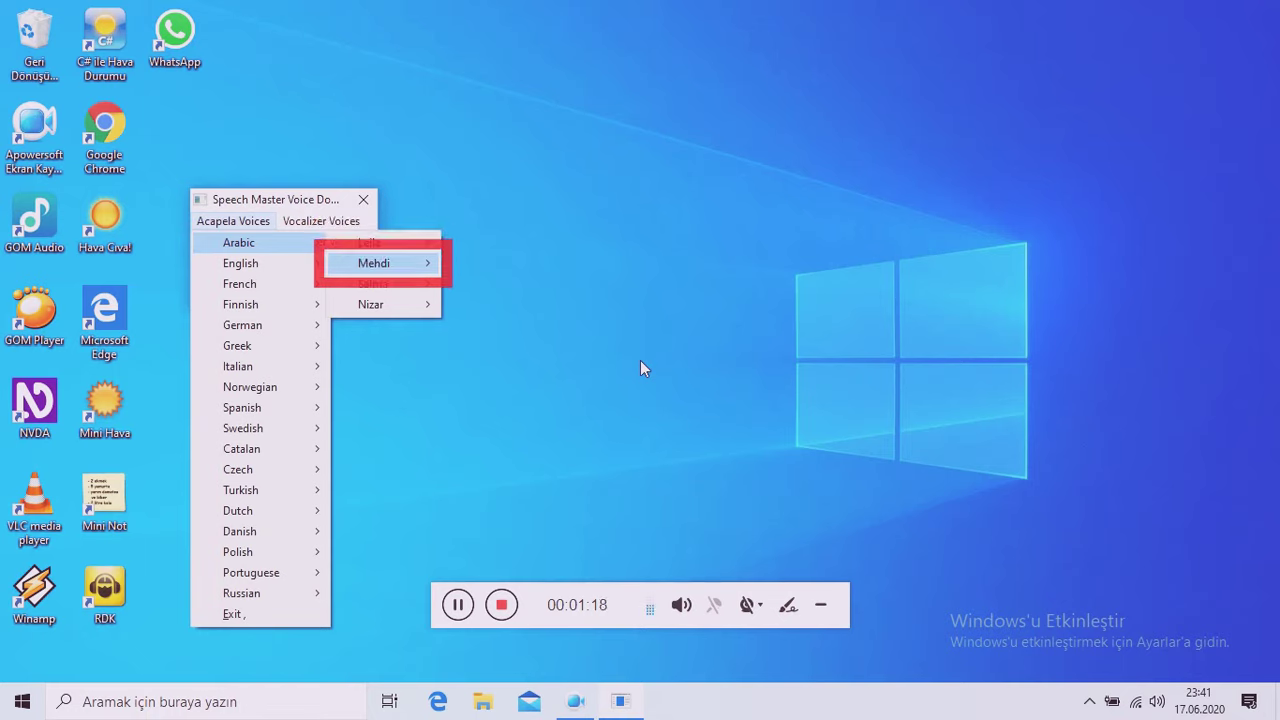
key(Down)
key(Down)
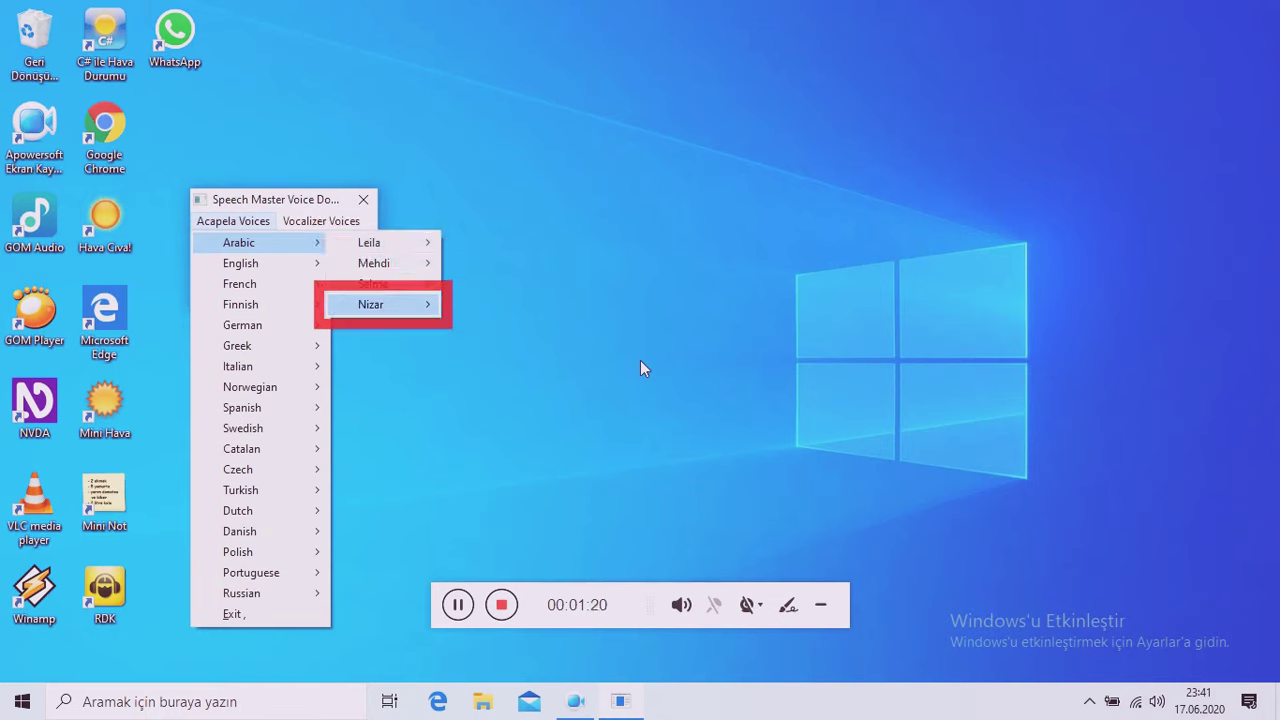
key(Left)
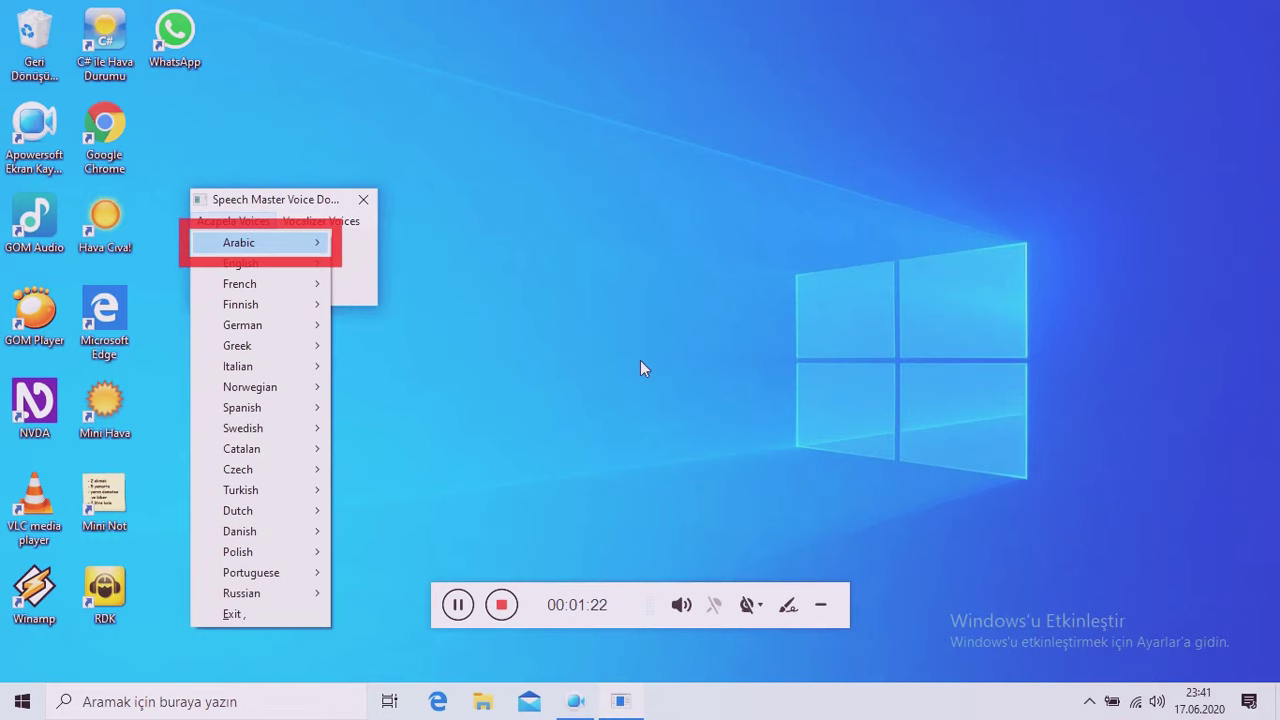
- Check the English variants under Acapela and examine the actions offered for the first British English voice
key(Down)
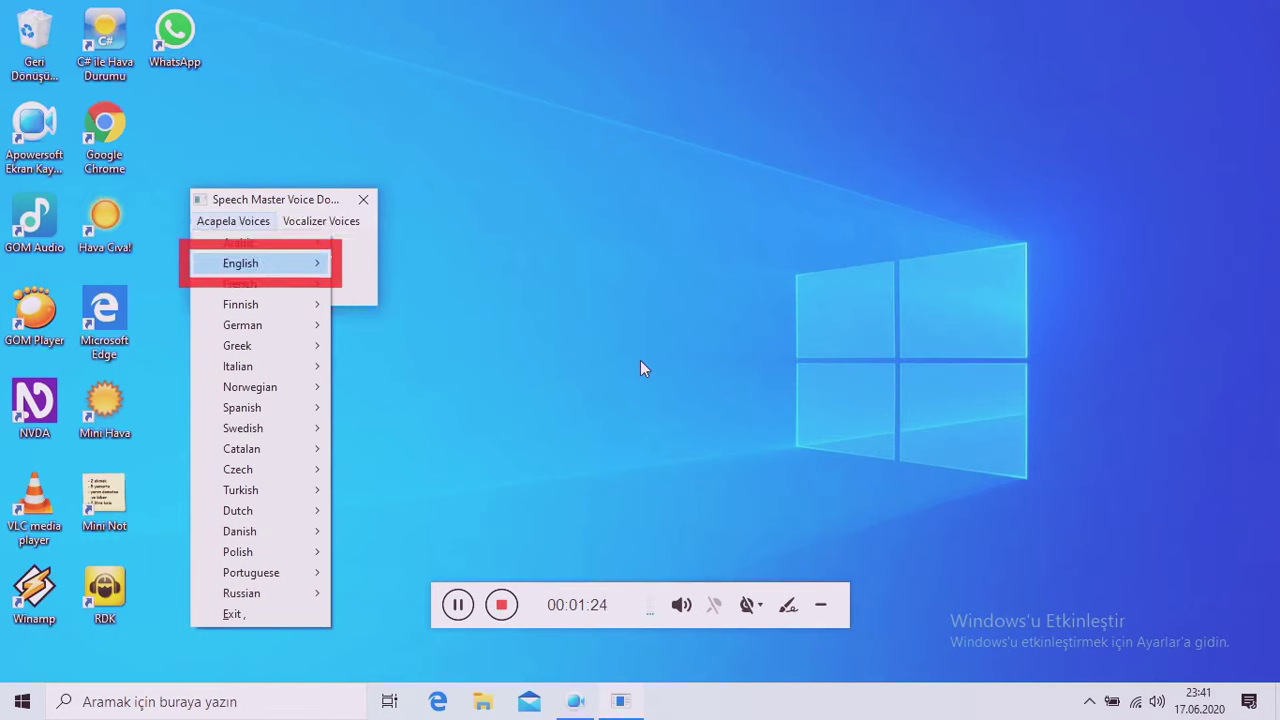
key(Right)
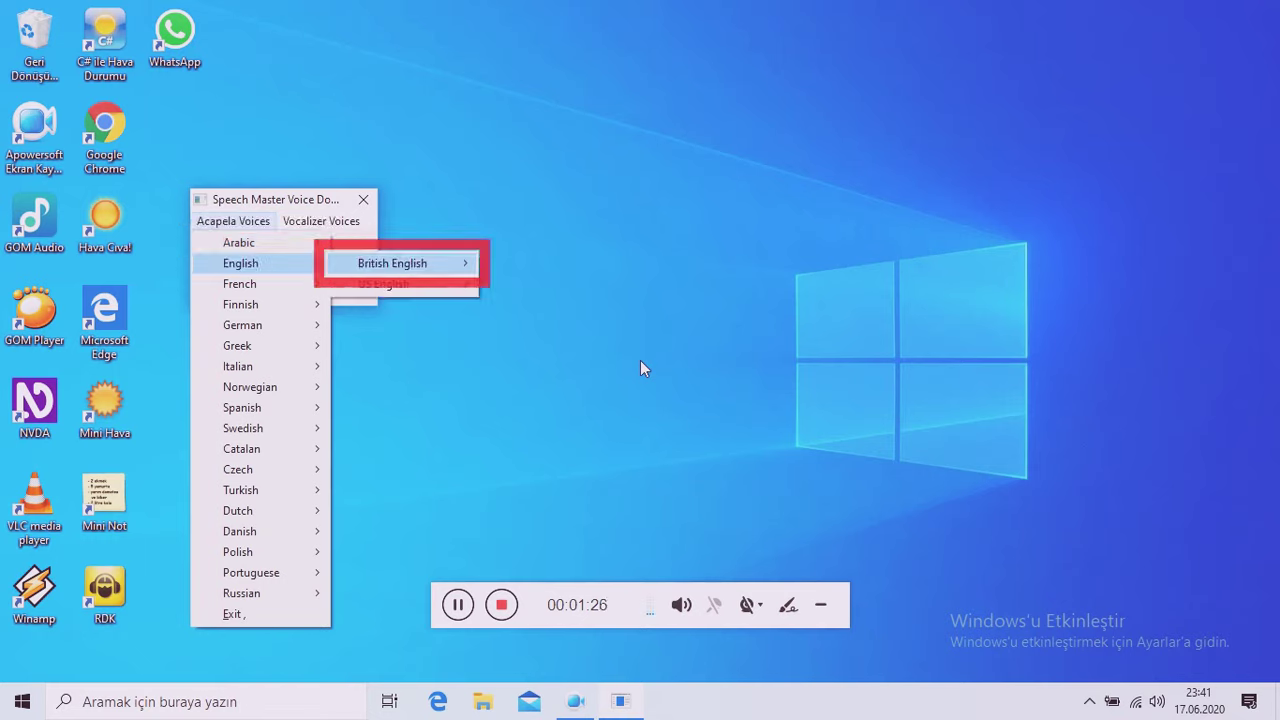
key(Down)
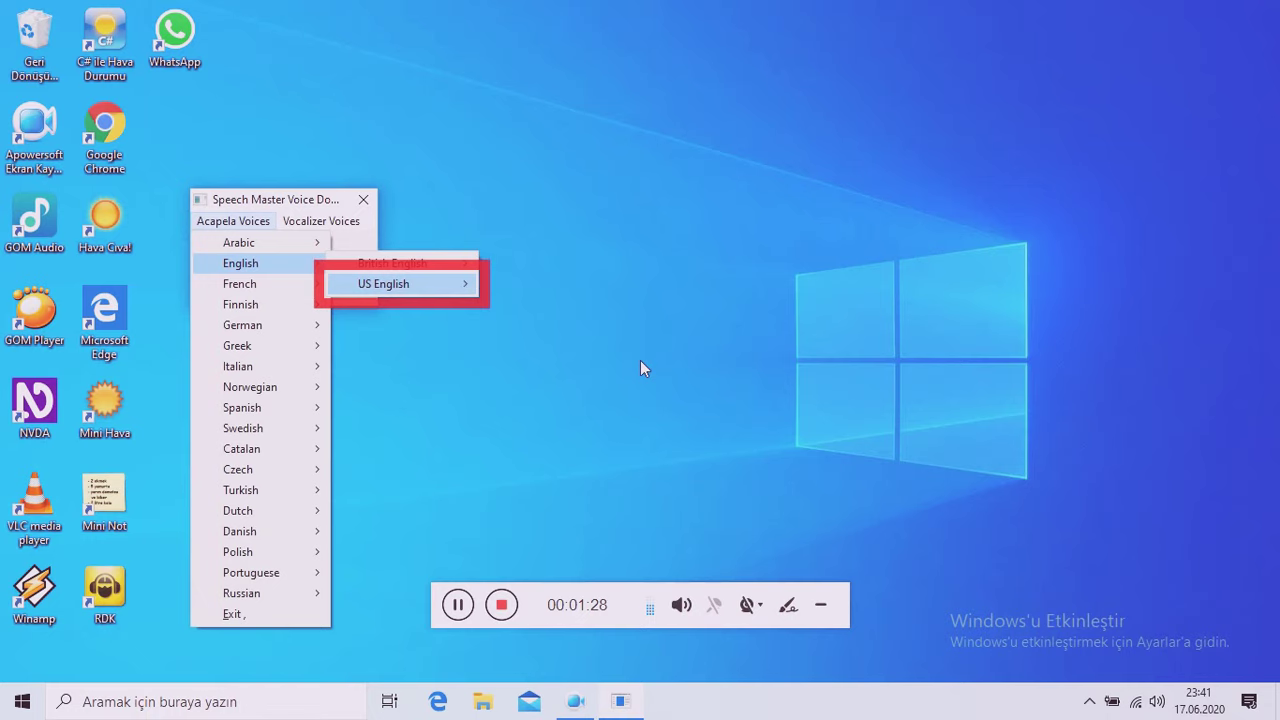
key(Up)
key(Right)
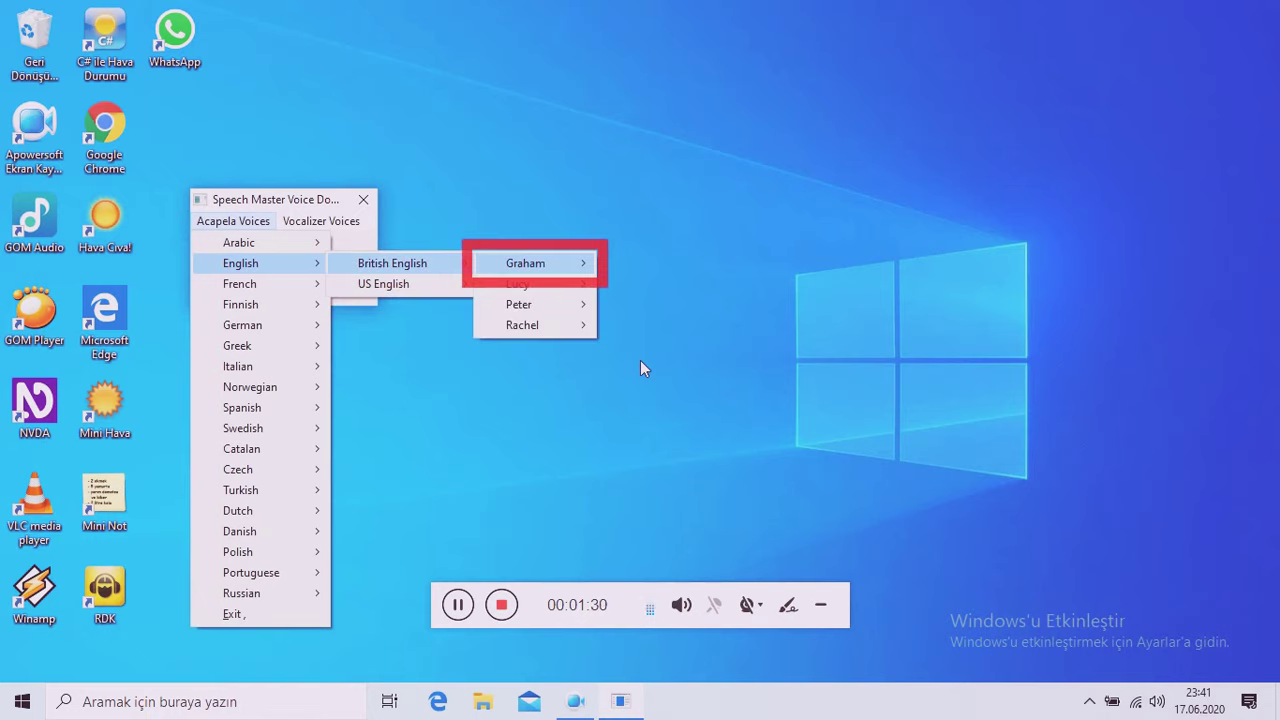
key(Right)
key(Down)
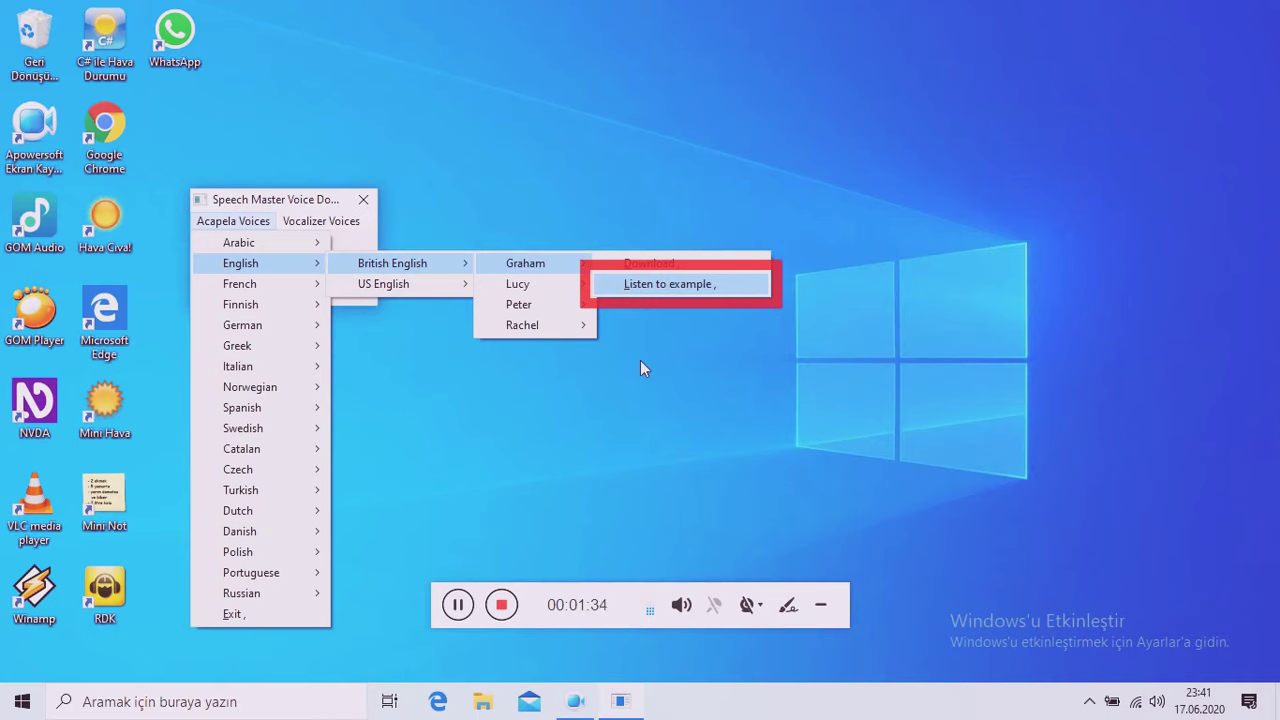
key(Left)
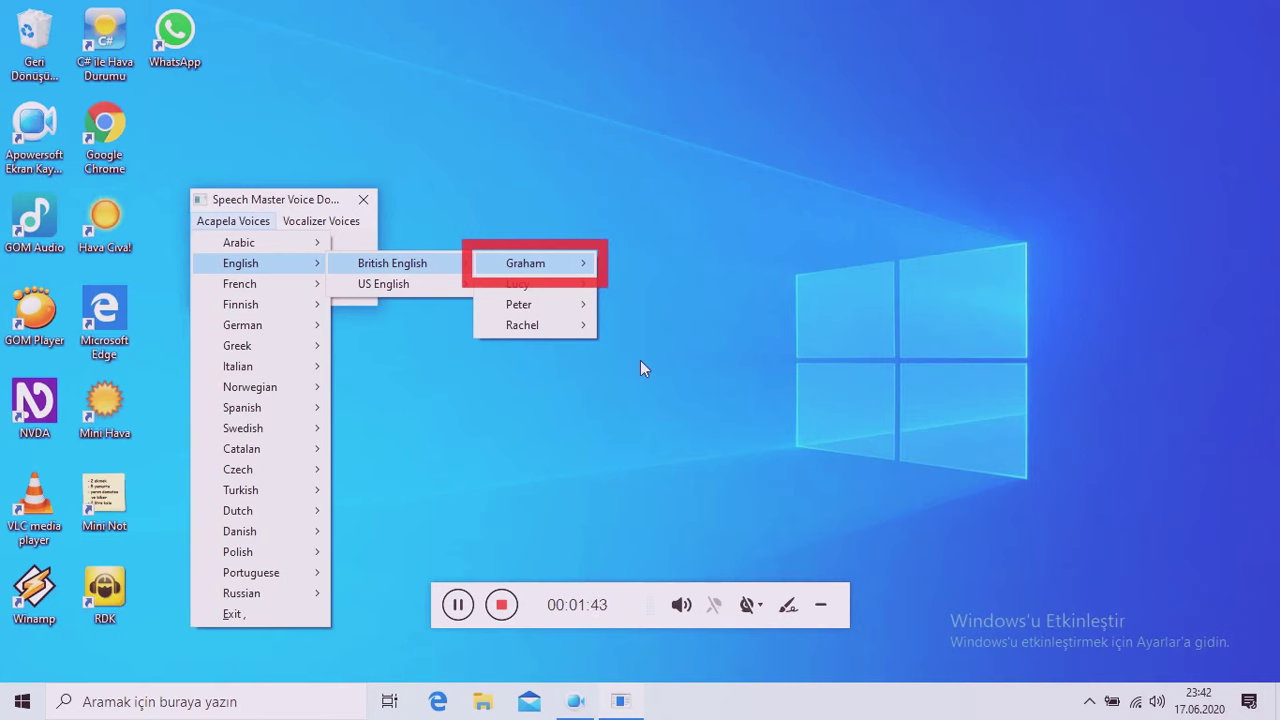
- Look through the remaining British English Acapela voices and return to the list of English variants
key(Down)
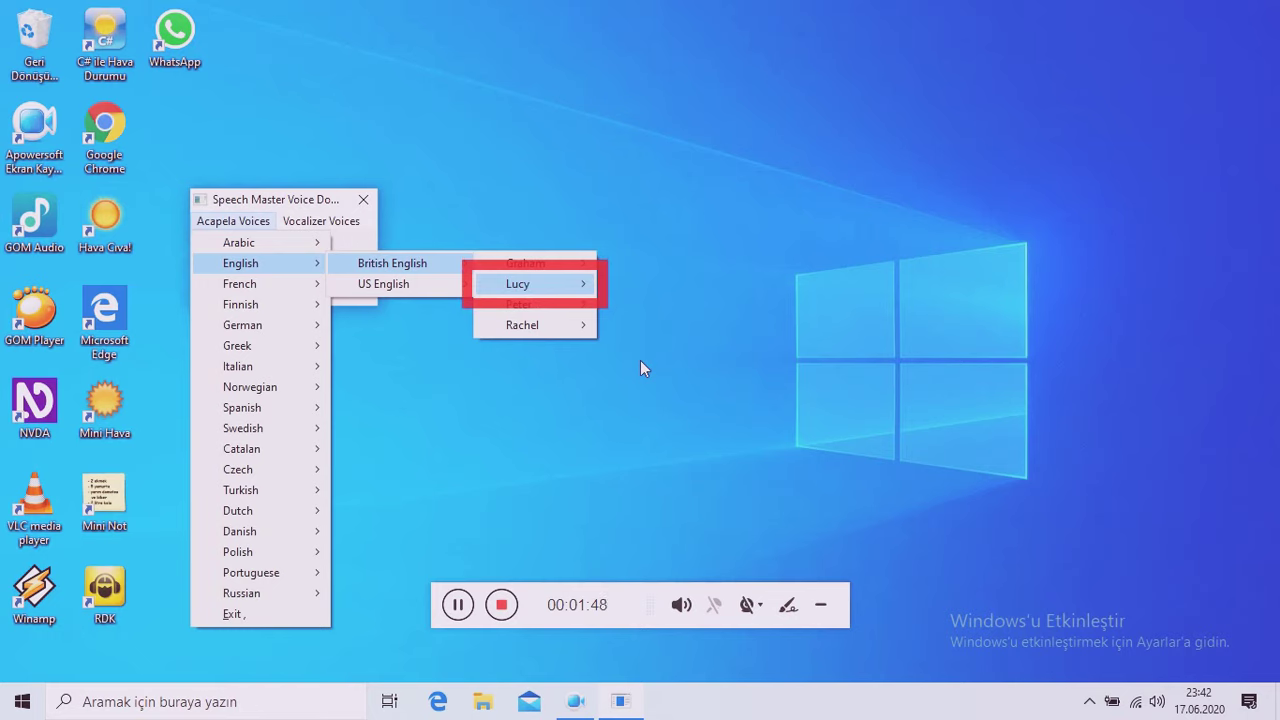
key(Right)
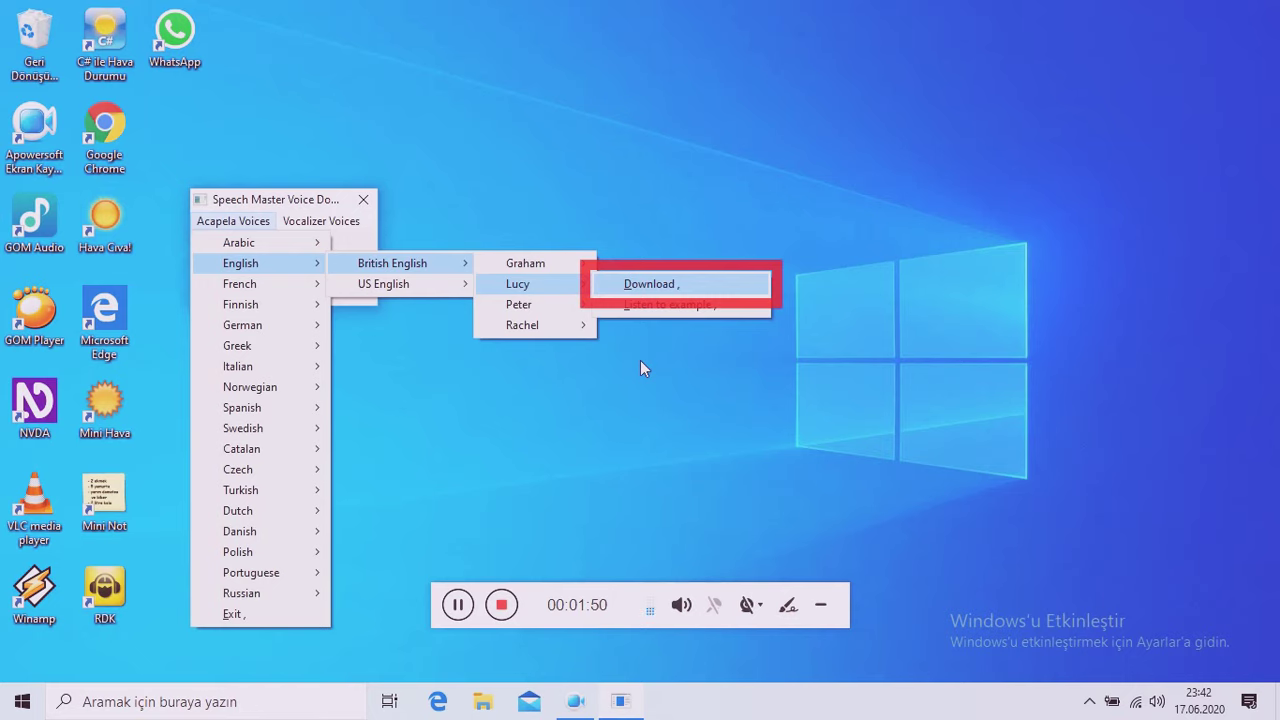
key(Left)
key(Down)
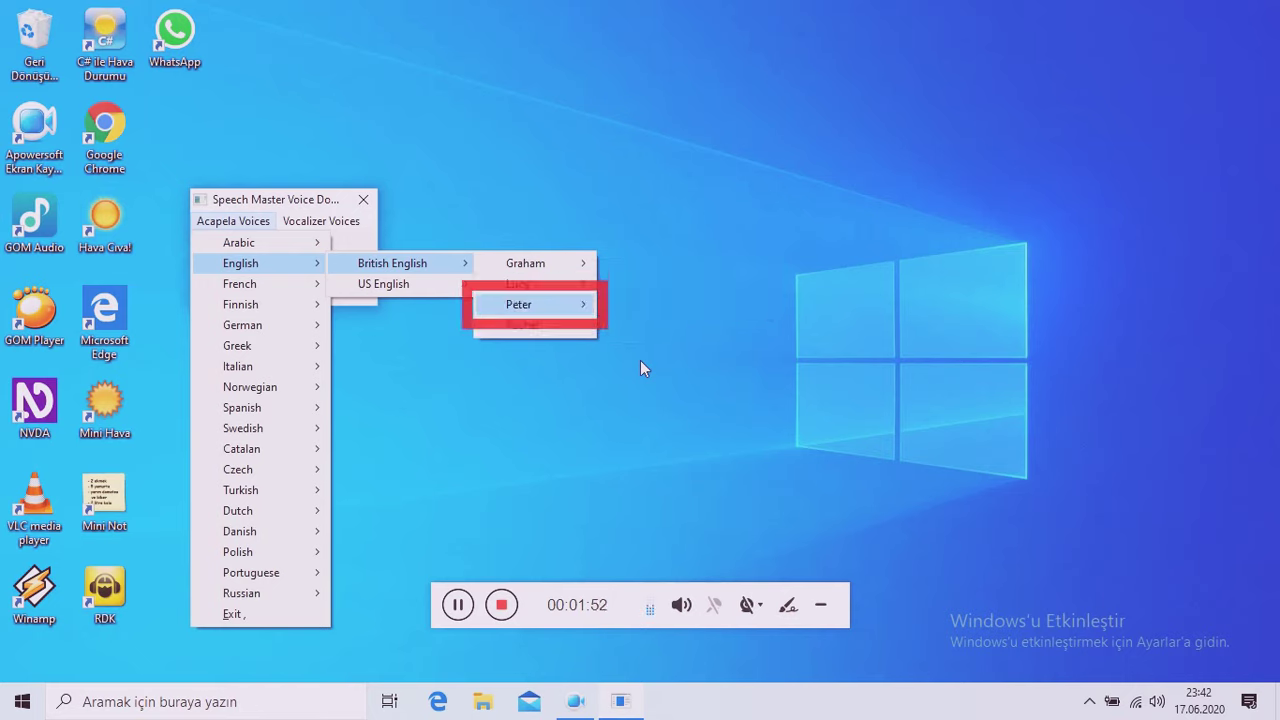
key(Down)
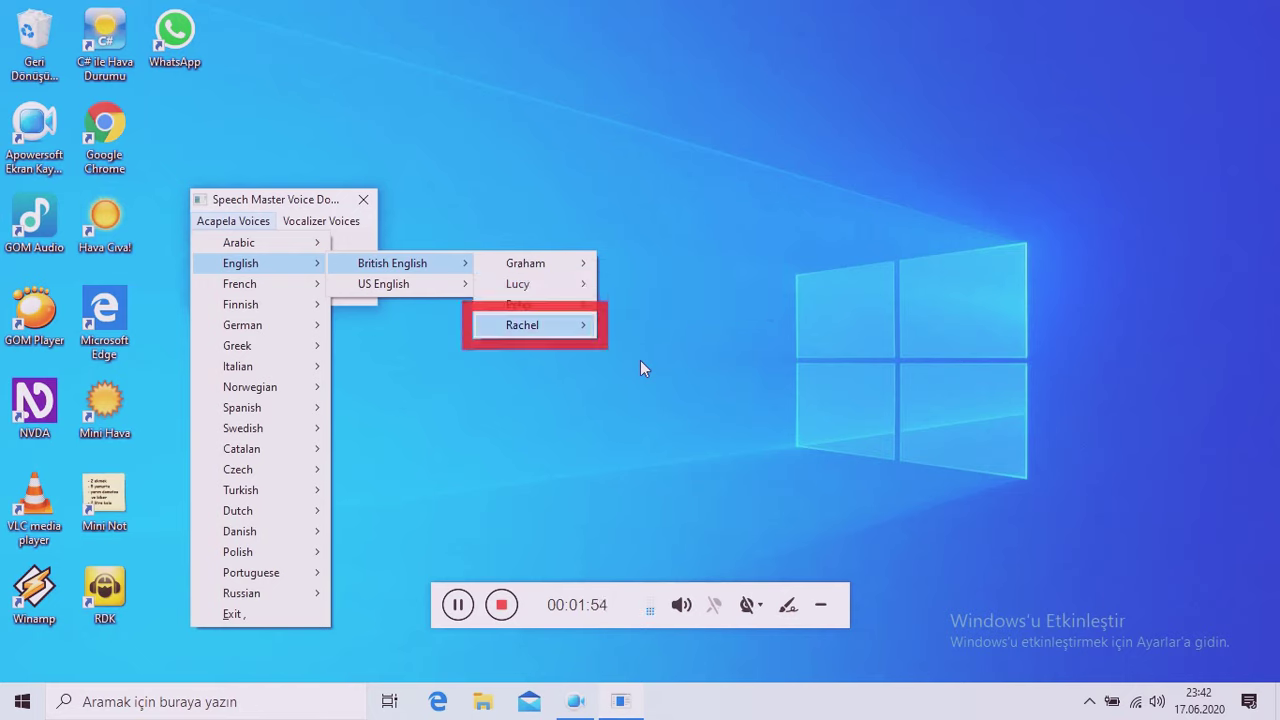
key(Down)
key(Left)
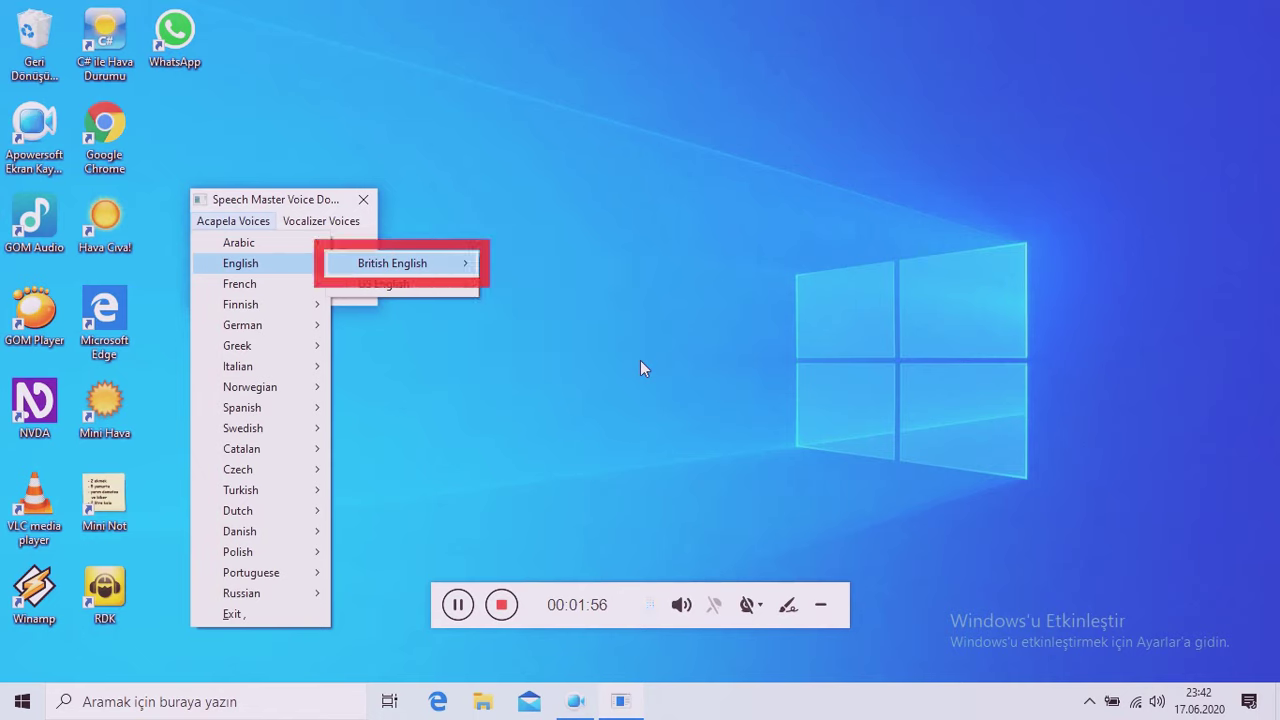
- Look through the US English voices under Acapela and return to the language list
key(Down)
key(Right)
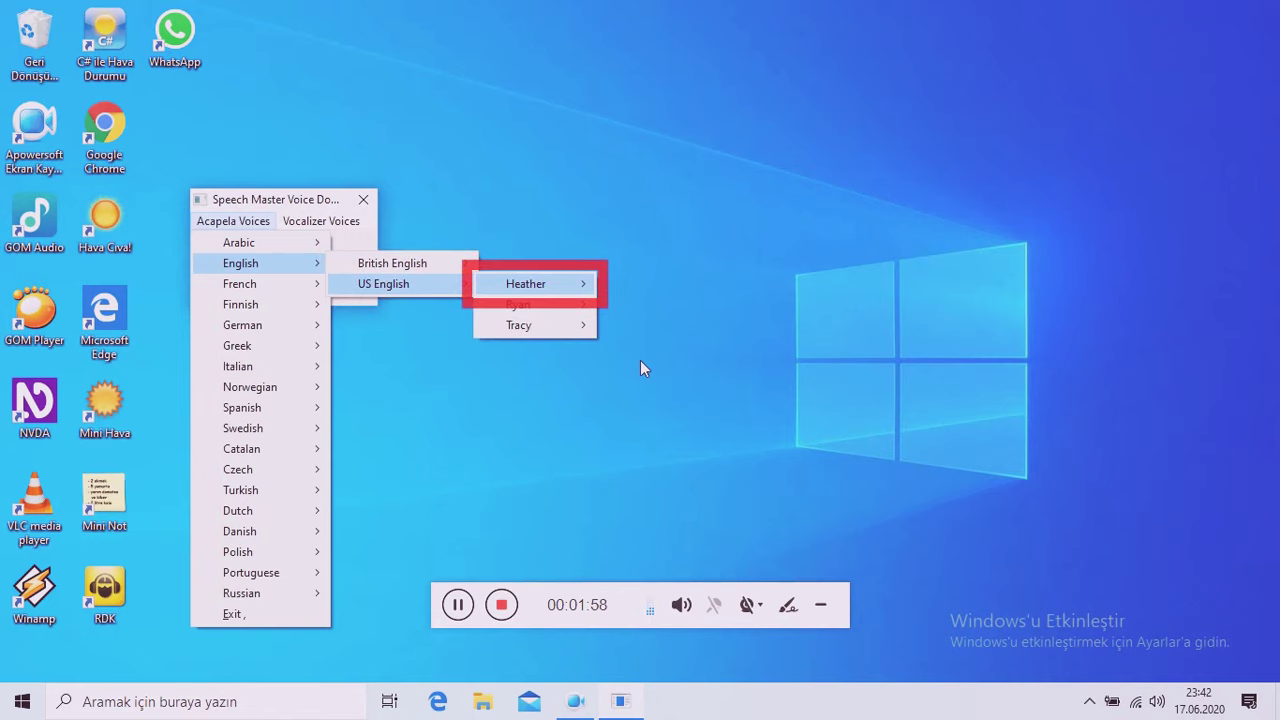
key(Down)
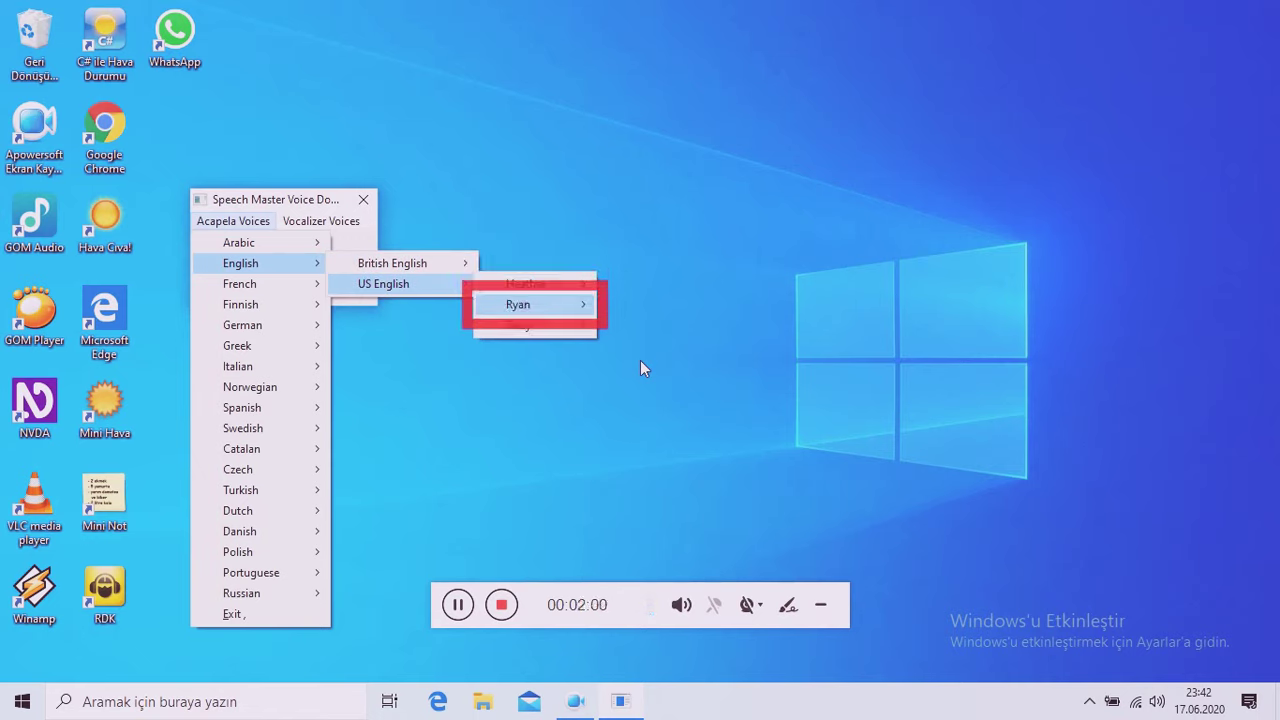
key(Down)
key(Left)
key(Up)
key(Left)
- Check which Canadian French voice is offered under the French Acapela voices, and return to the French list
key(Down)
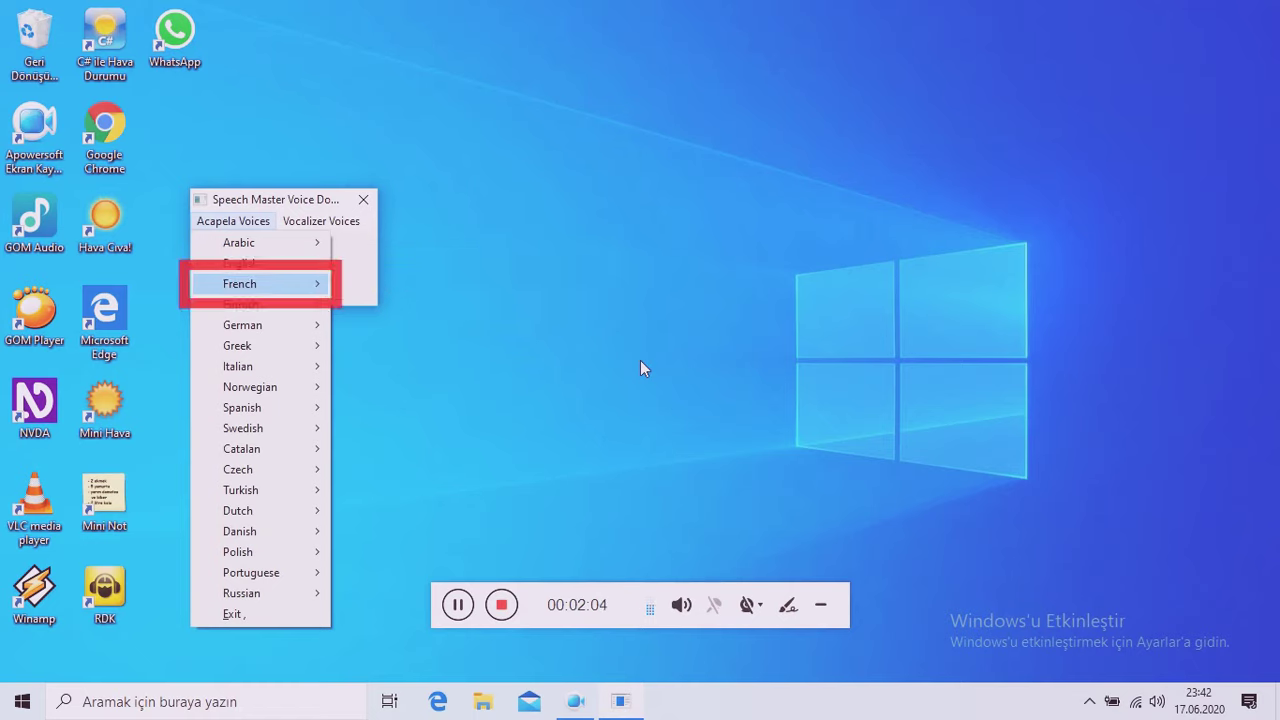
key(Right)
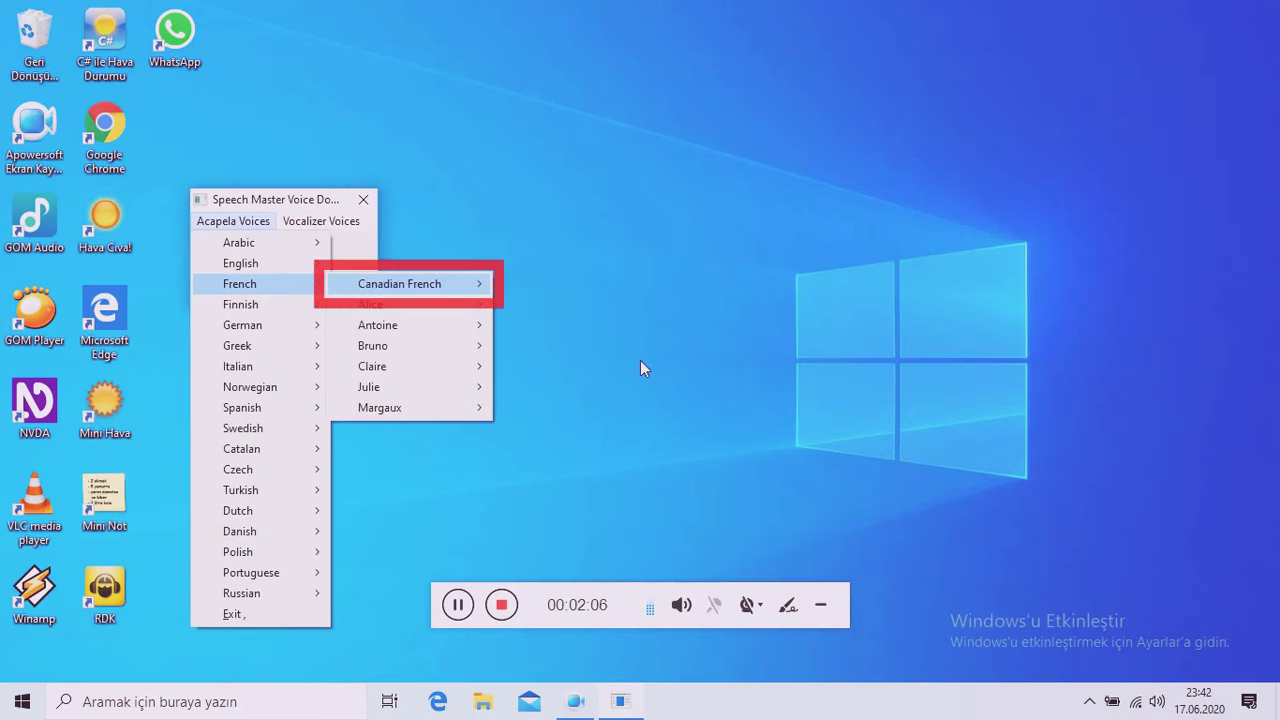
key(Right)
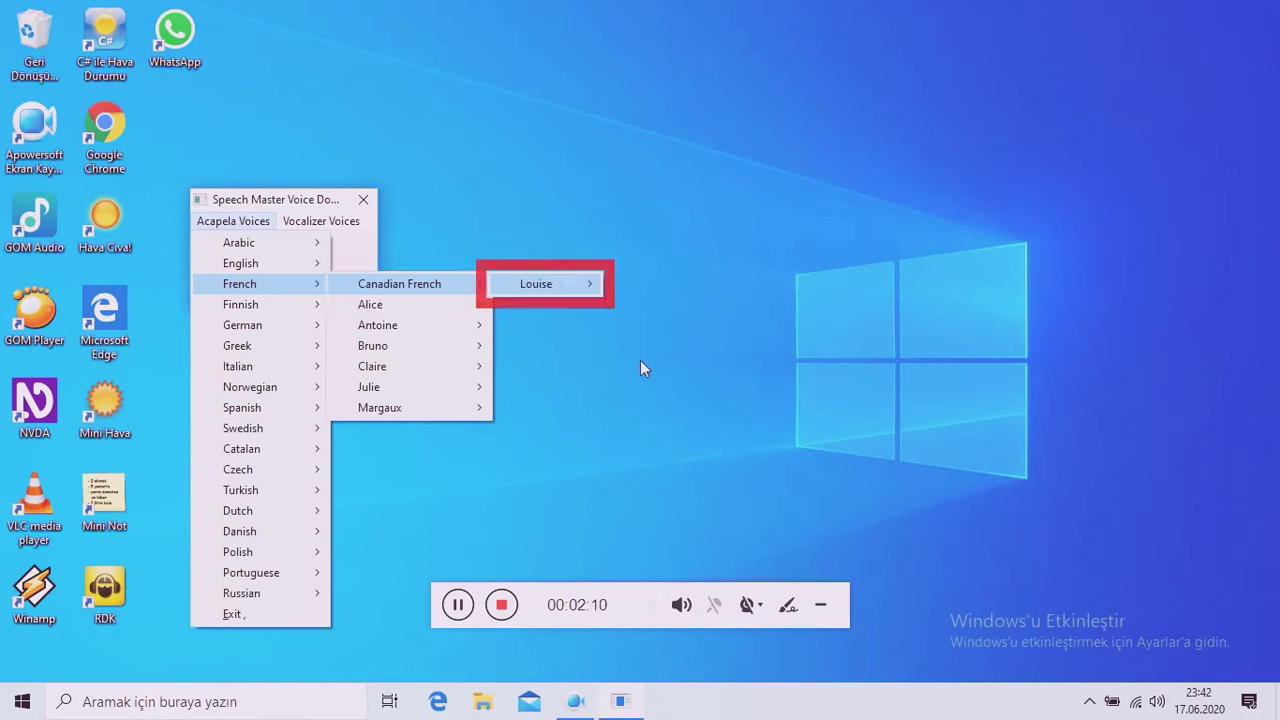
key(Left)
- Look through the remaining French Acapela voices and return to the language list
key(Down)
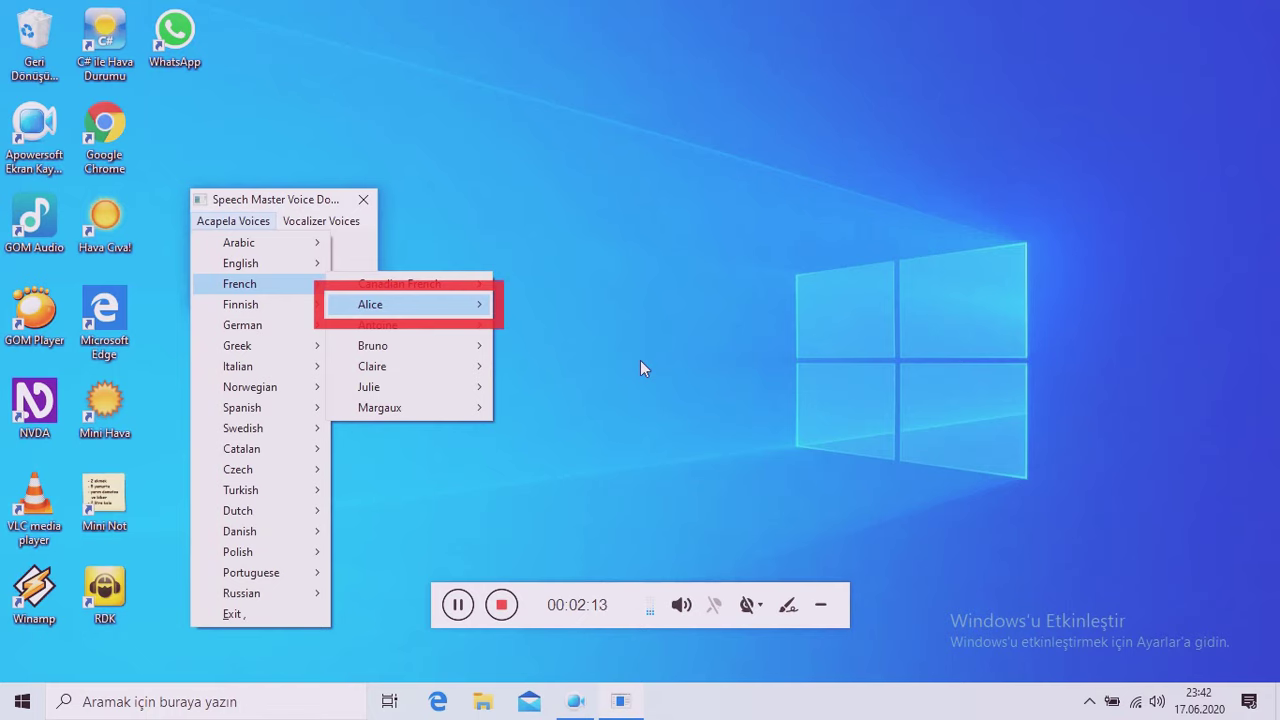
key(Down)
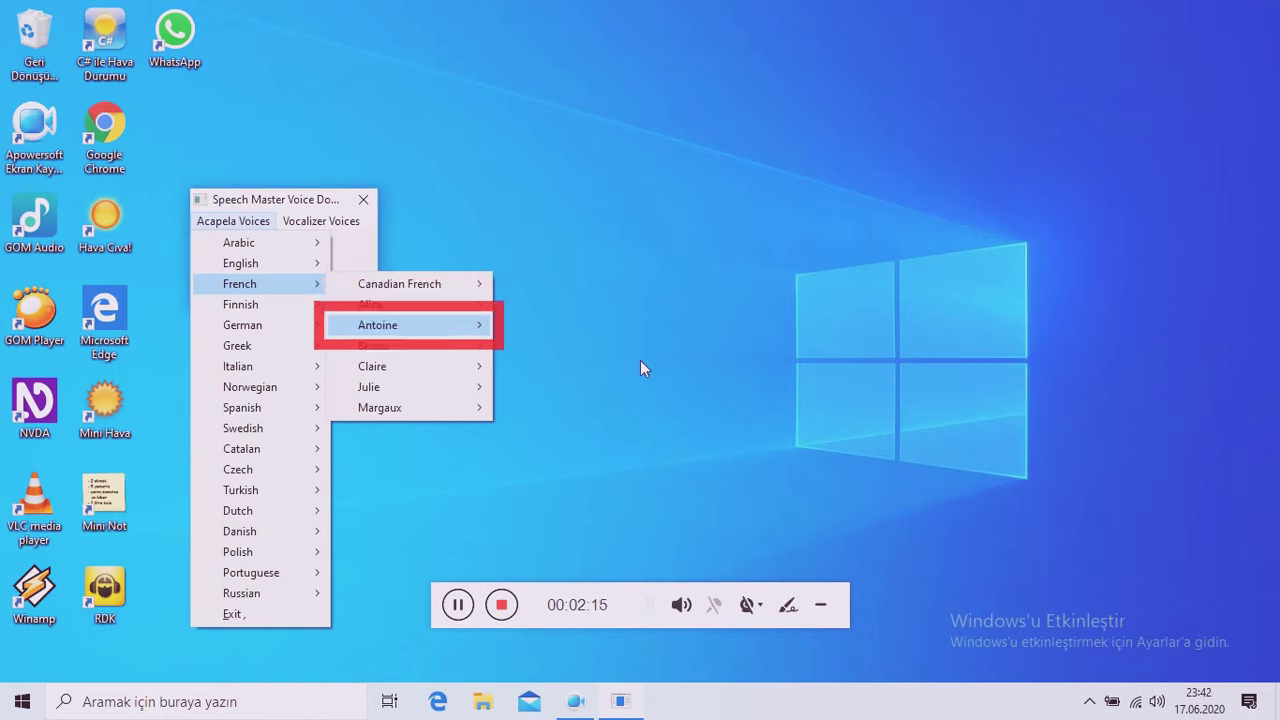
key(Down)
key(Down)
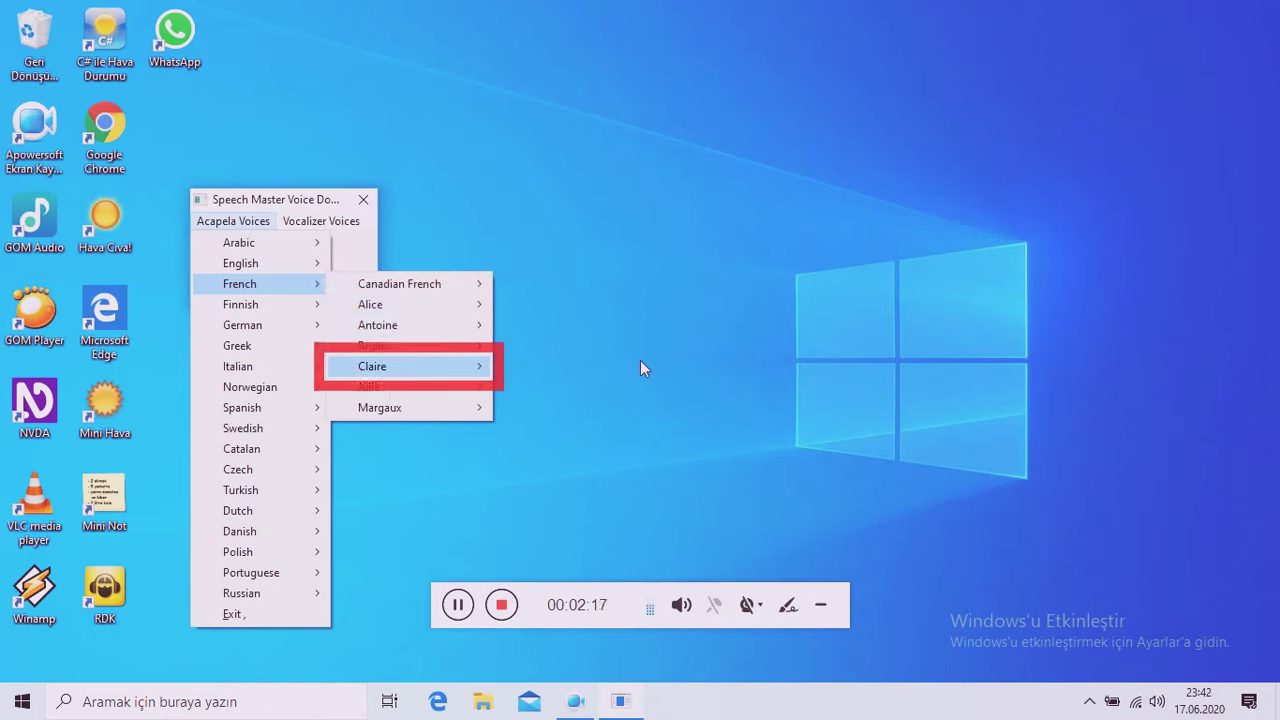
key(Down)
key(Down)
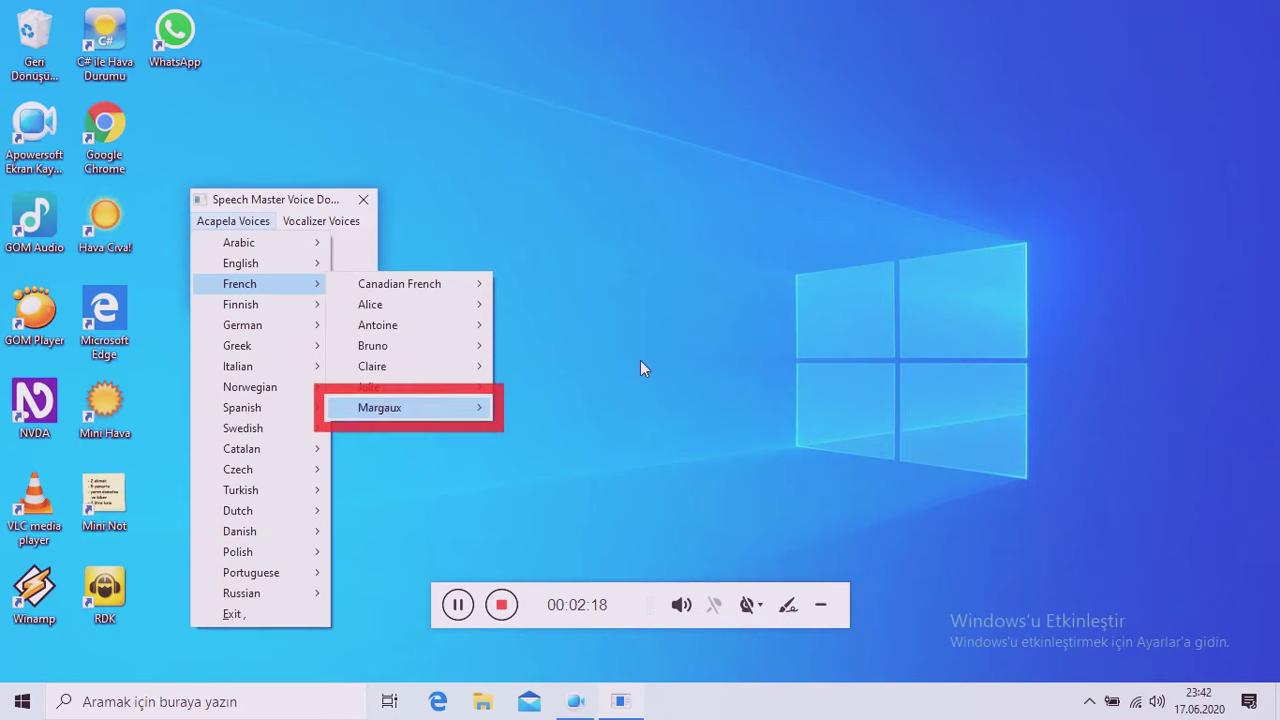
key(Down)
key(Left)
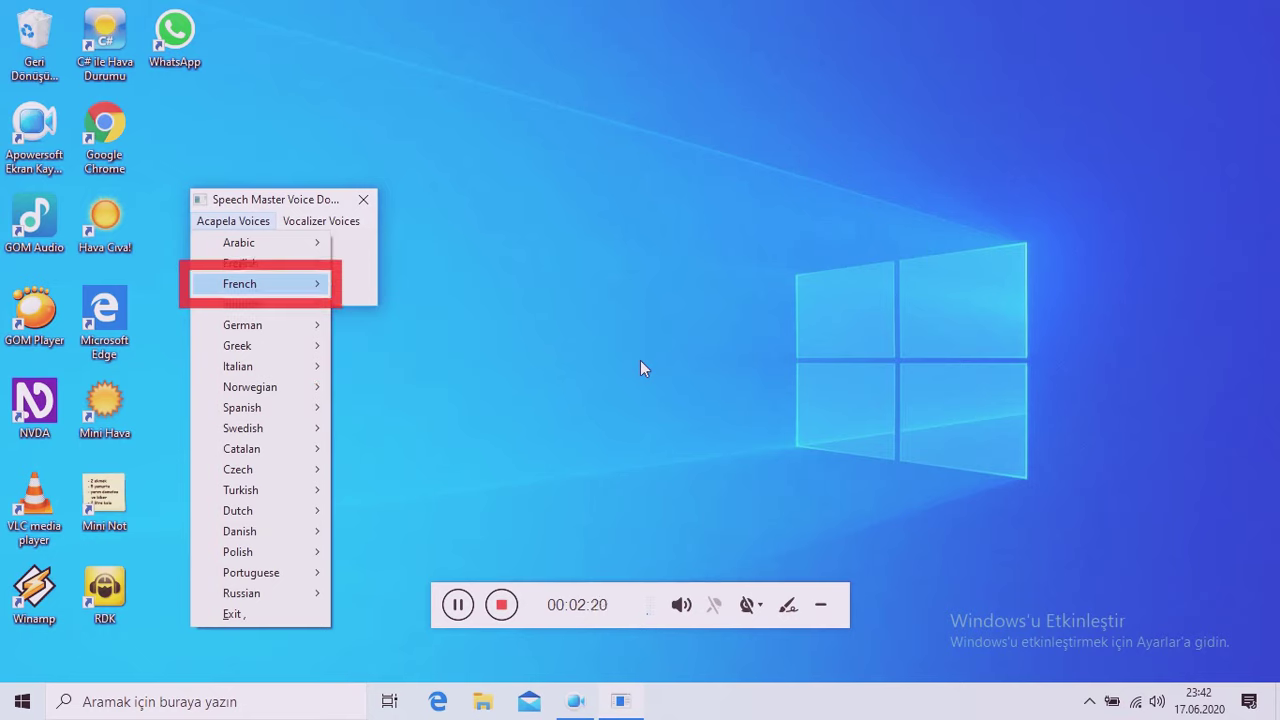
- Check which Finnish voice is offered under Acapela and return to the language list
key(Down)
key(Right)
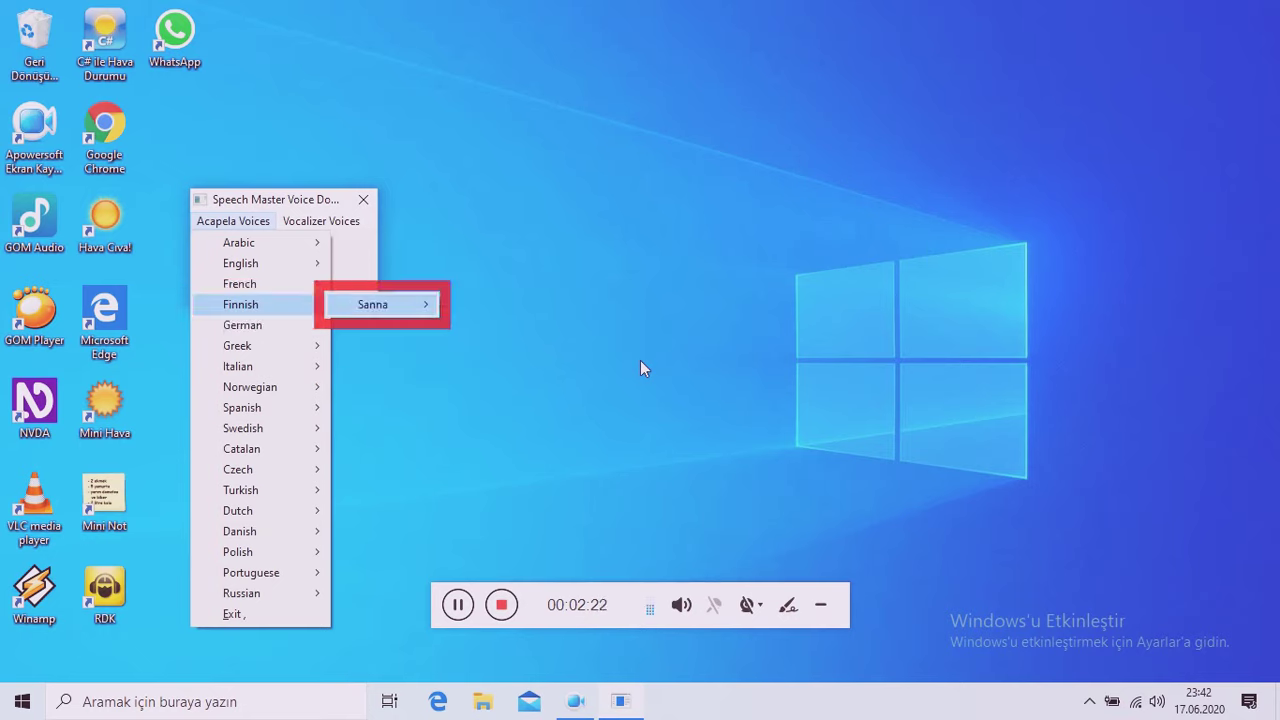
key(Left)
- Examine which Norwegian voices are offered under Acapela, and return to the language list
key(Down)
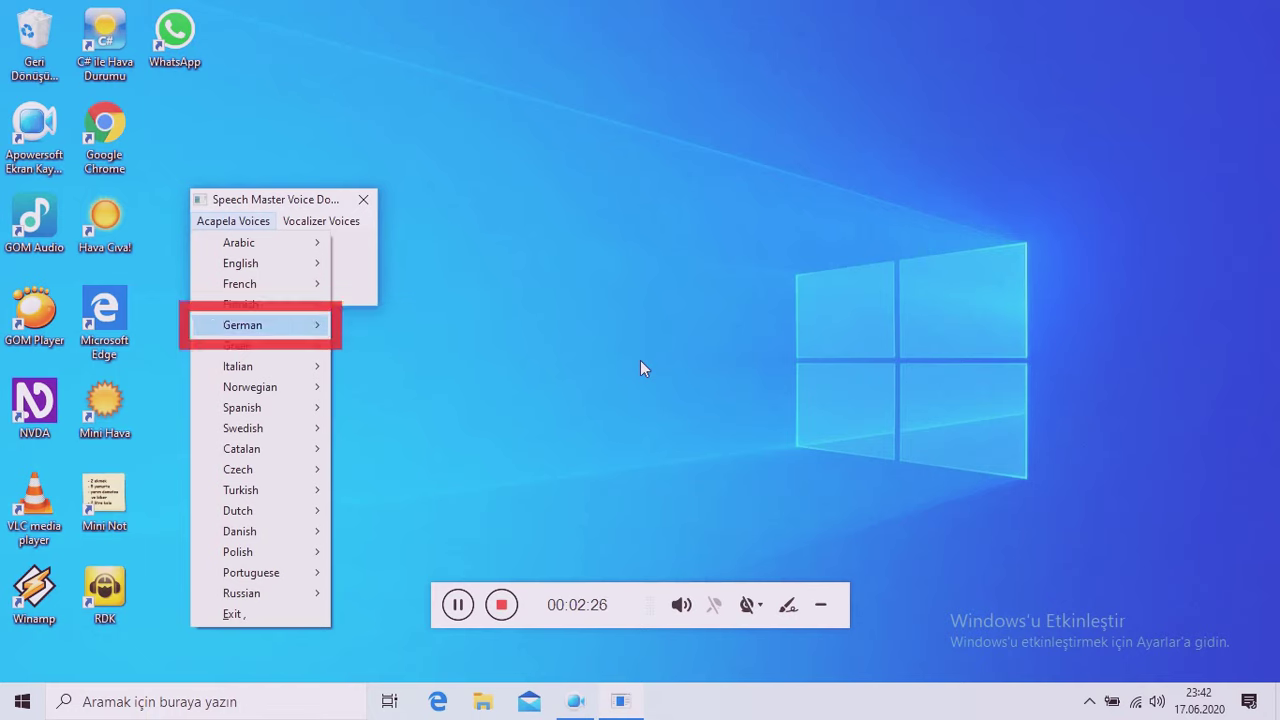
key(Down)
key(Down)
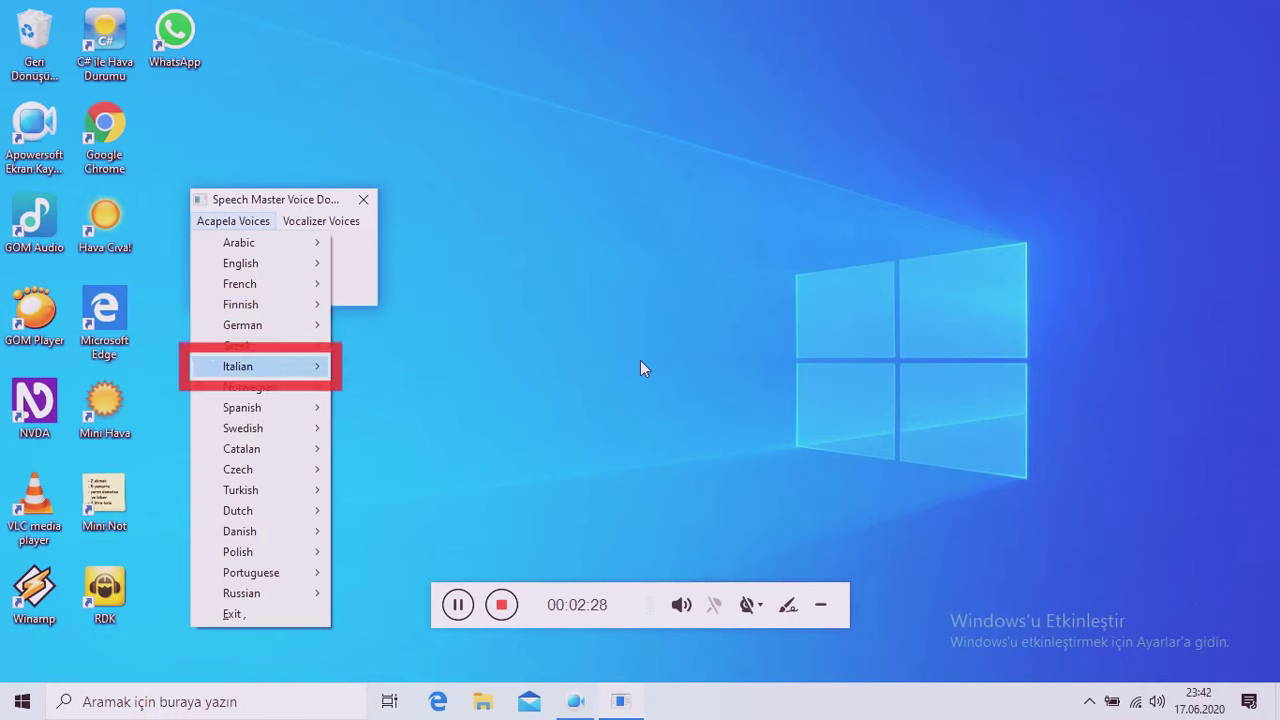
key(Down)
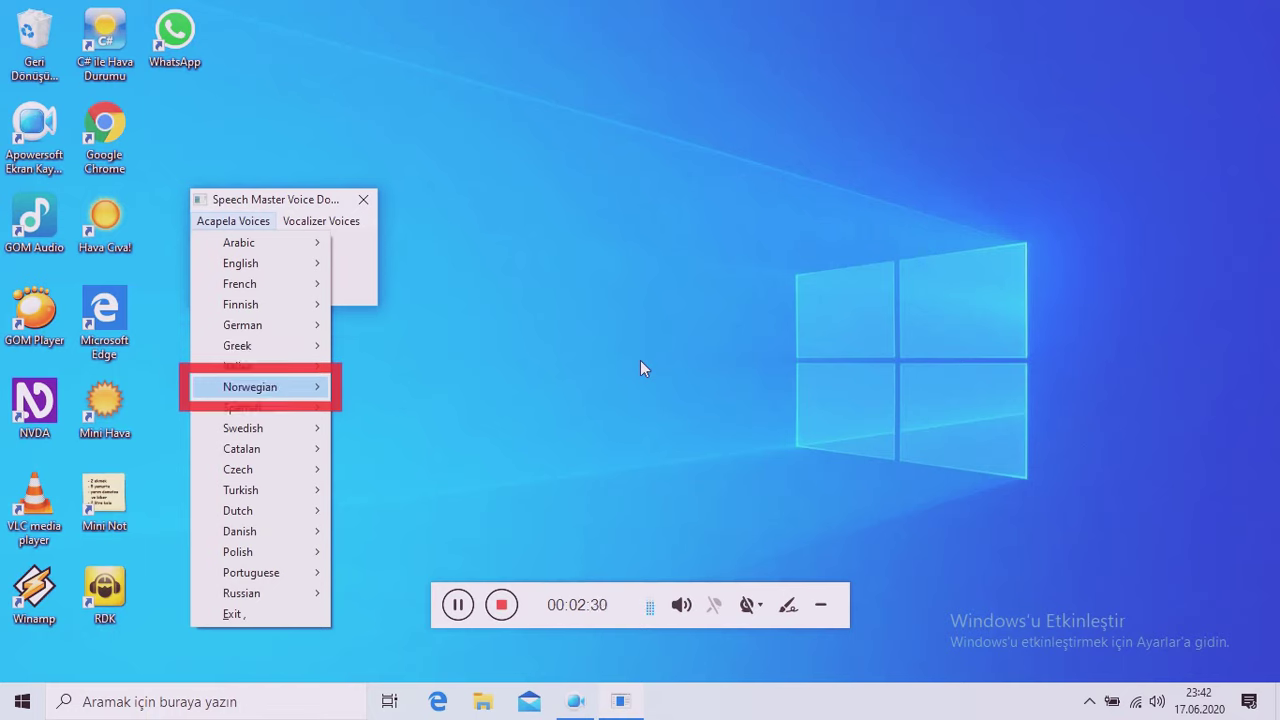
key(Right)
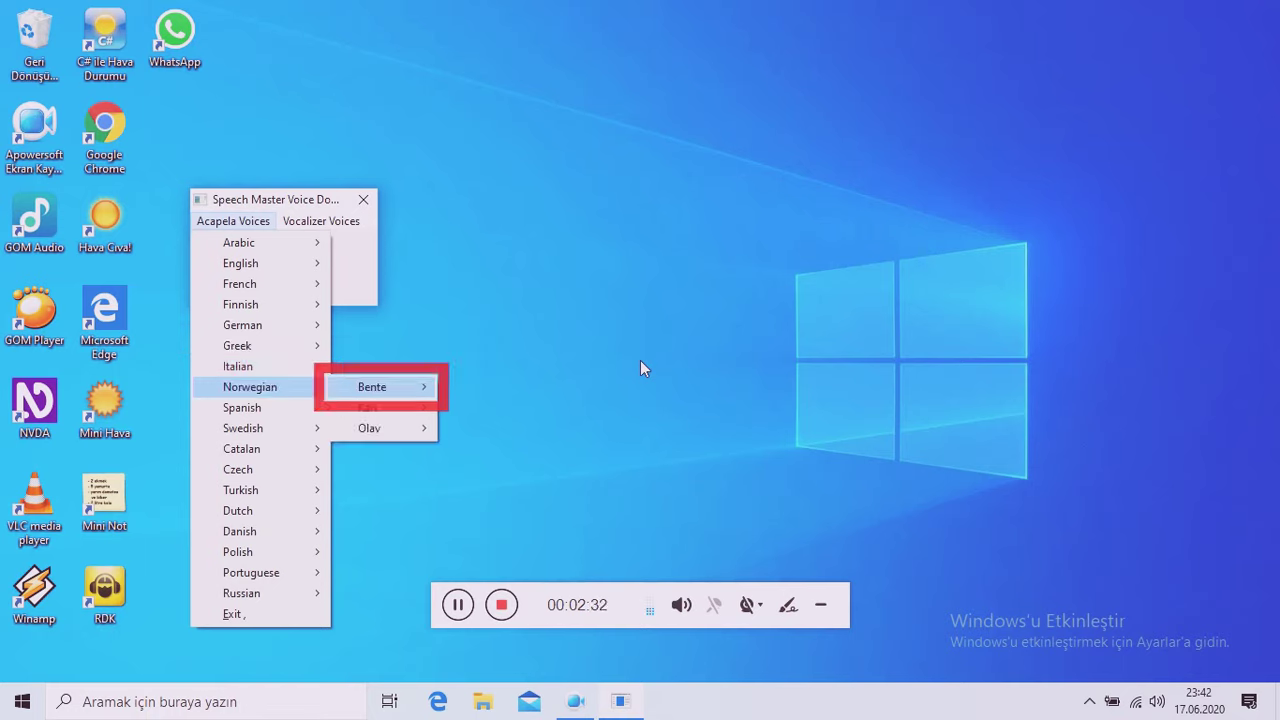
key(Down)
key(Down)
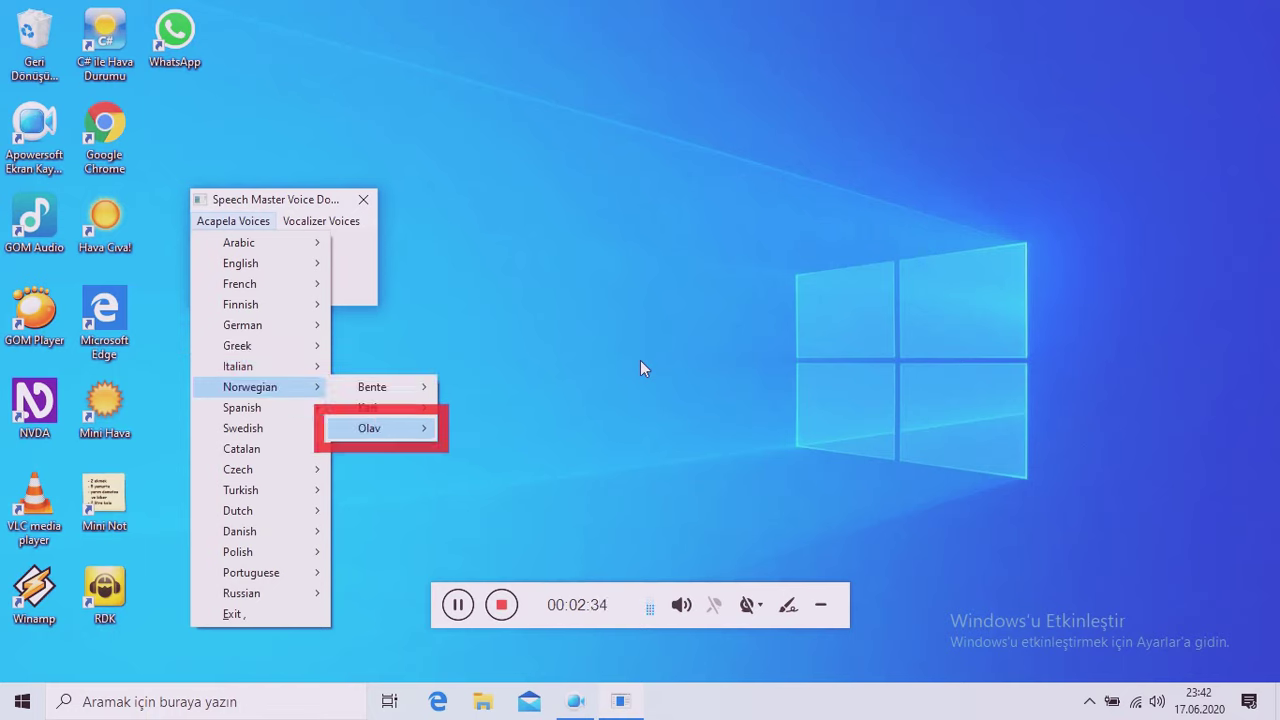
key(Left)
- Look through the Spanish Acapela voices, including the US Spanish variant, and return to the language list
key(Down)
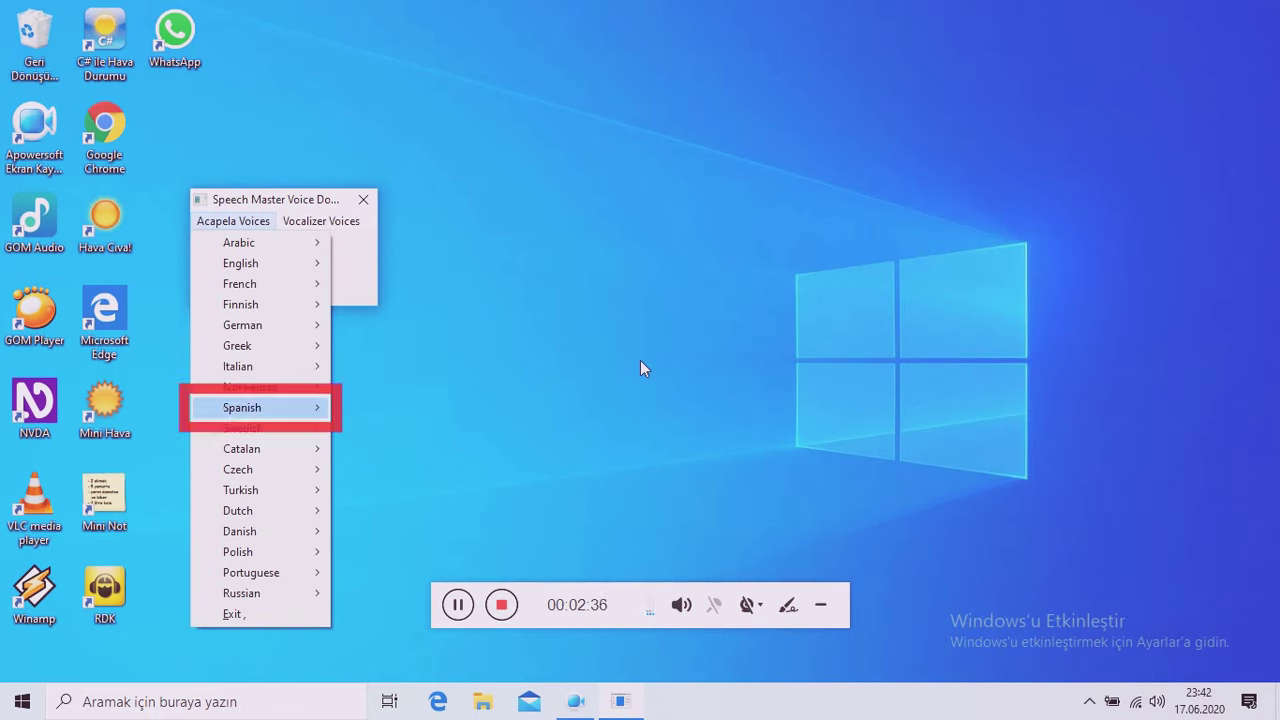
key(Right)
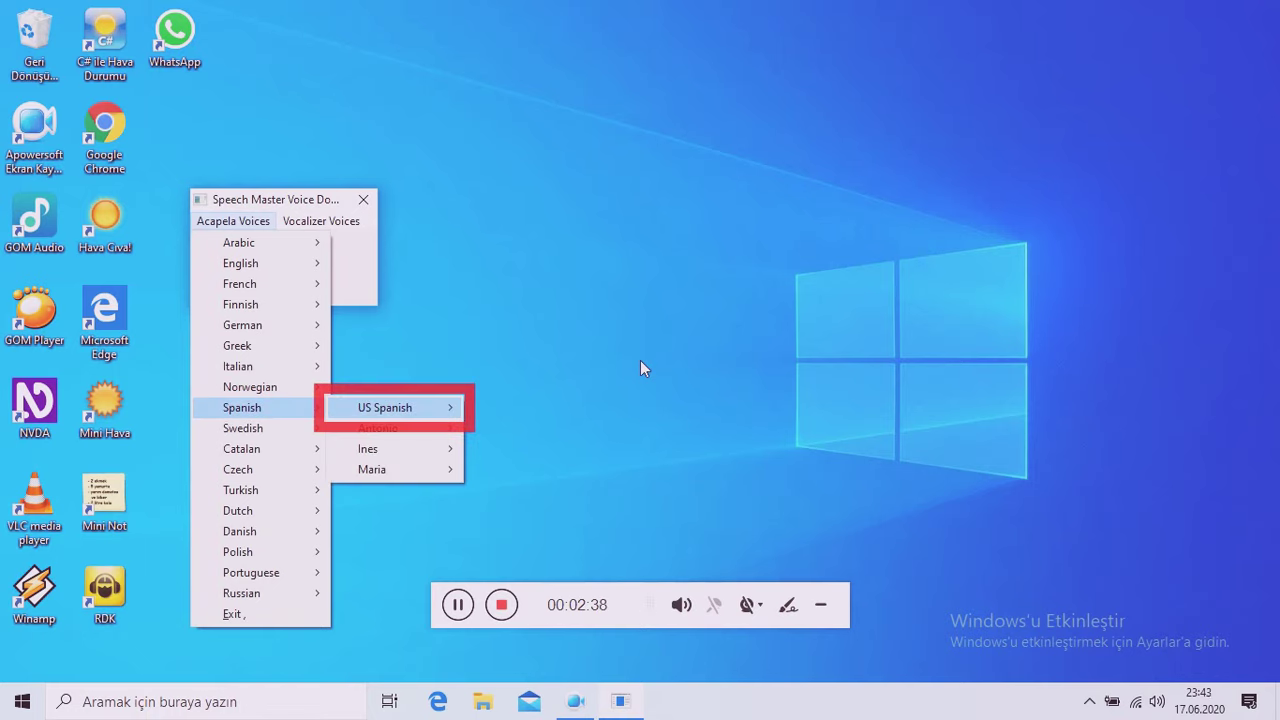
key(Right)
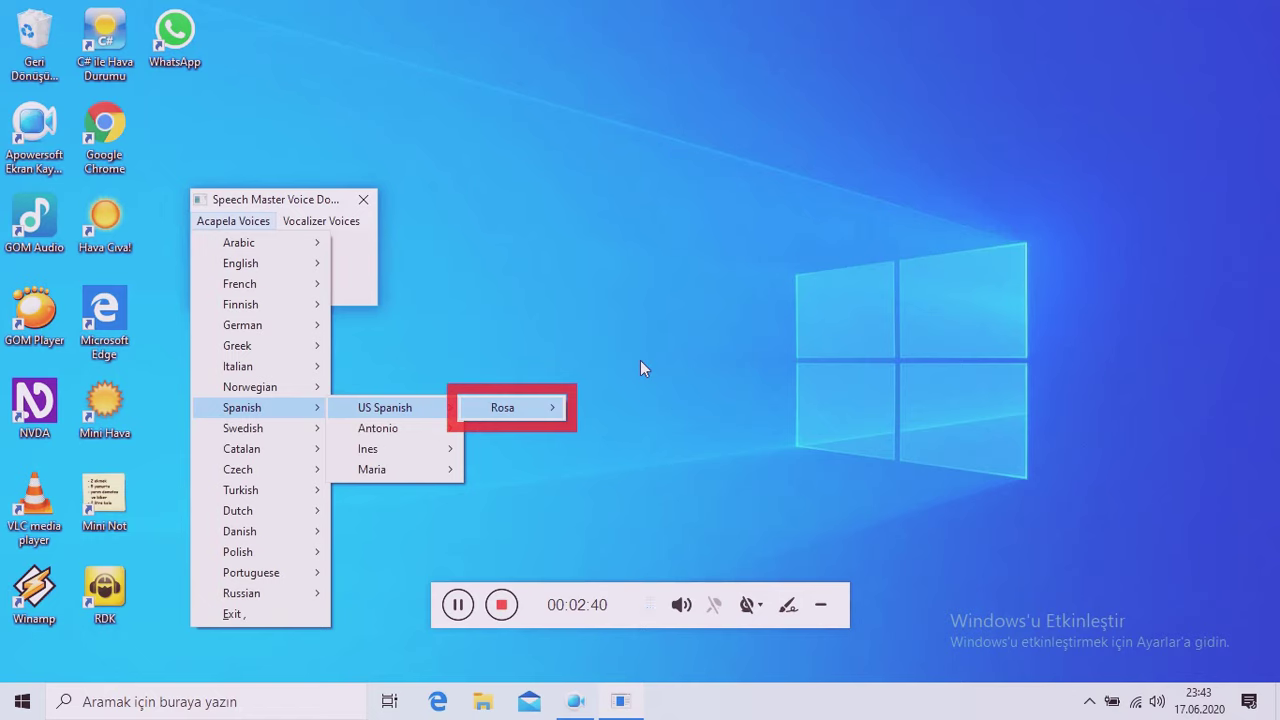
key(Left)
key(Right)
key(Left)
key(Down)
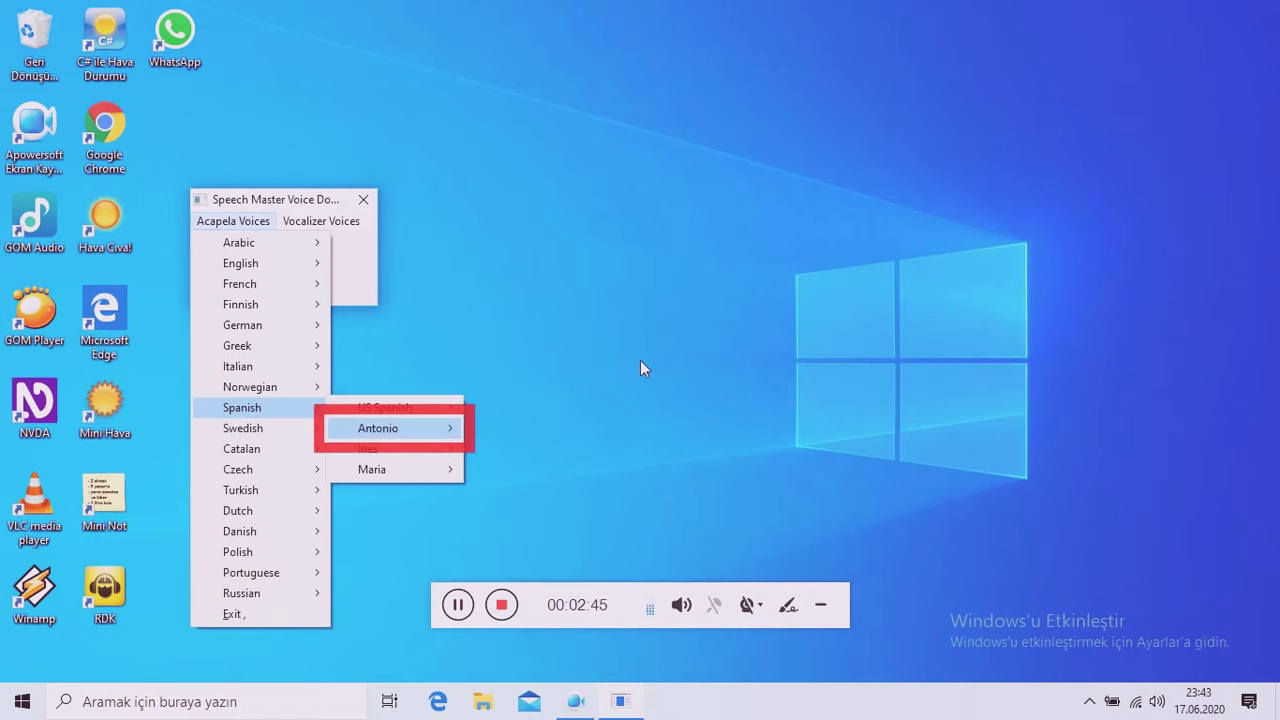
key(Down)
key(Left)
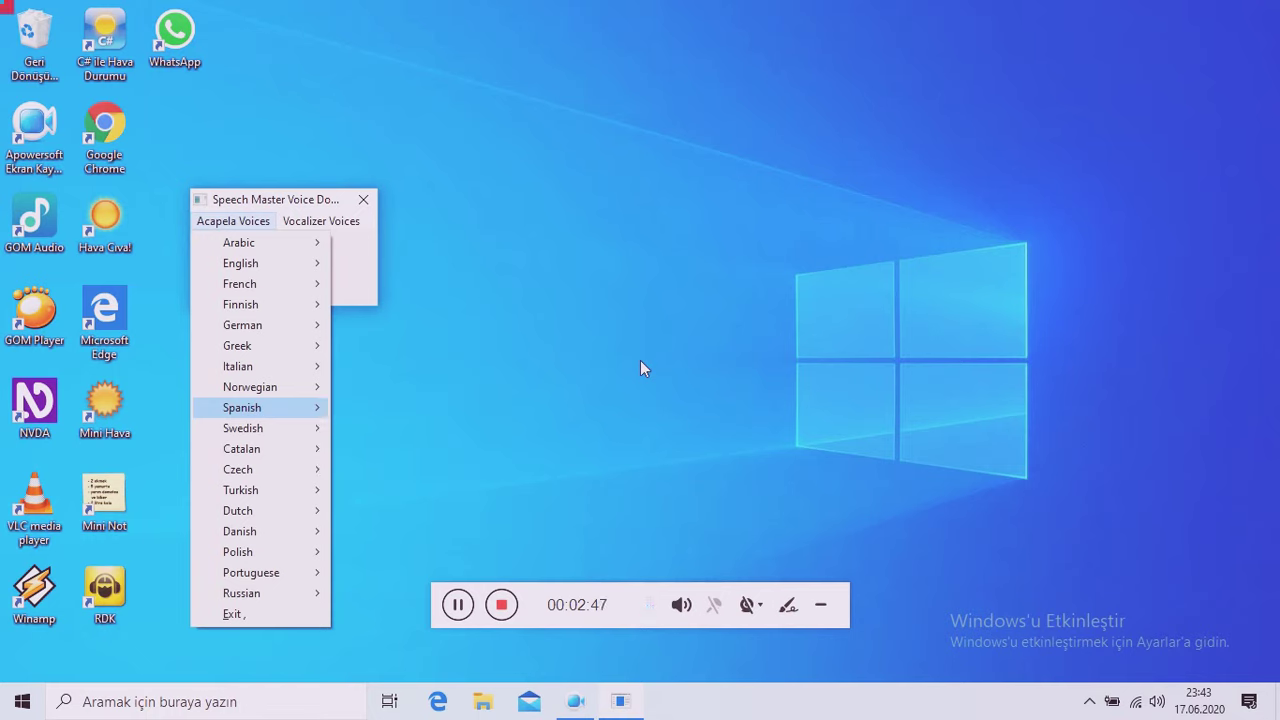
- Switch to the Vocalizer voices and look through the first languages offered, from Arabic as far as Catalan
key(alt+space)
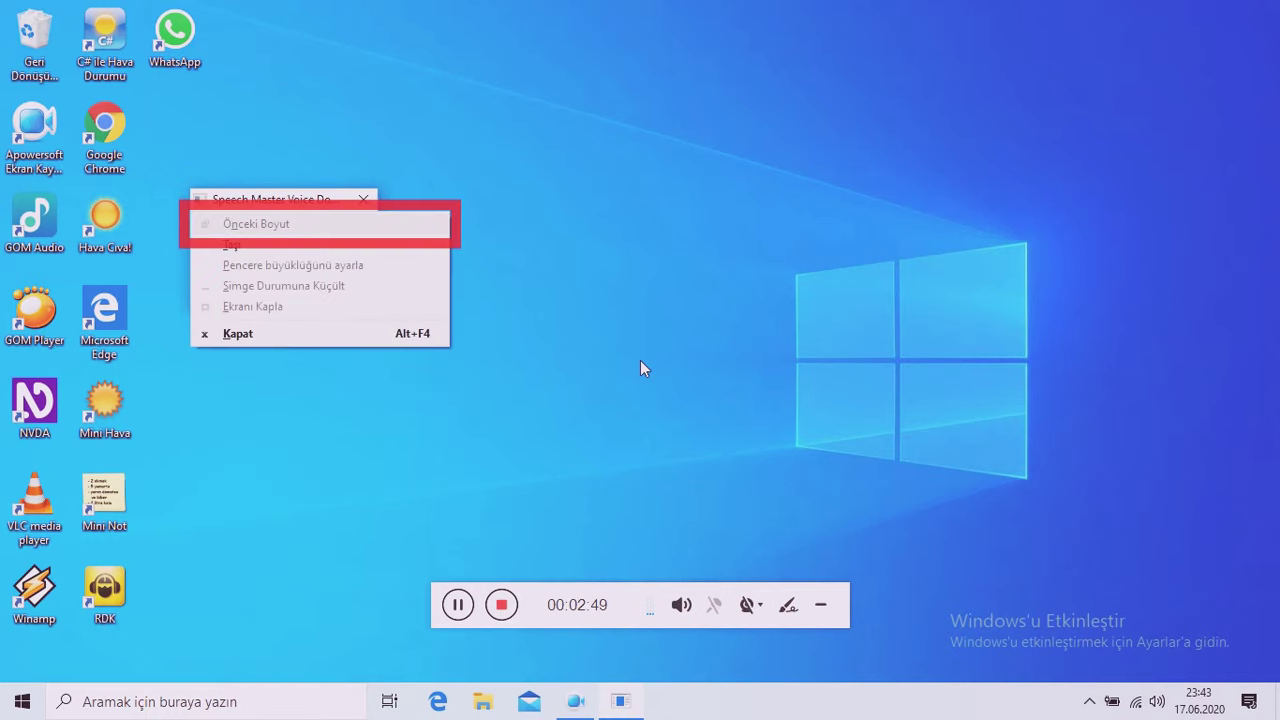
key(Right)
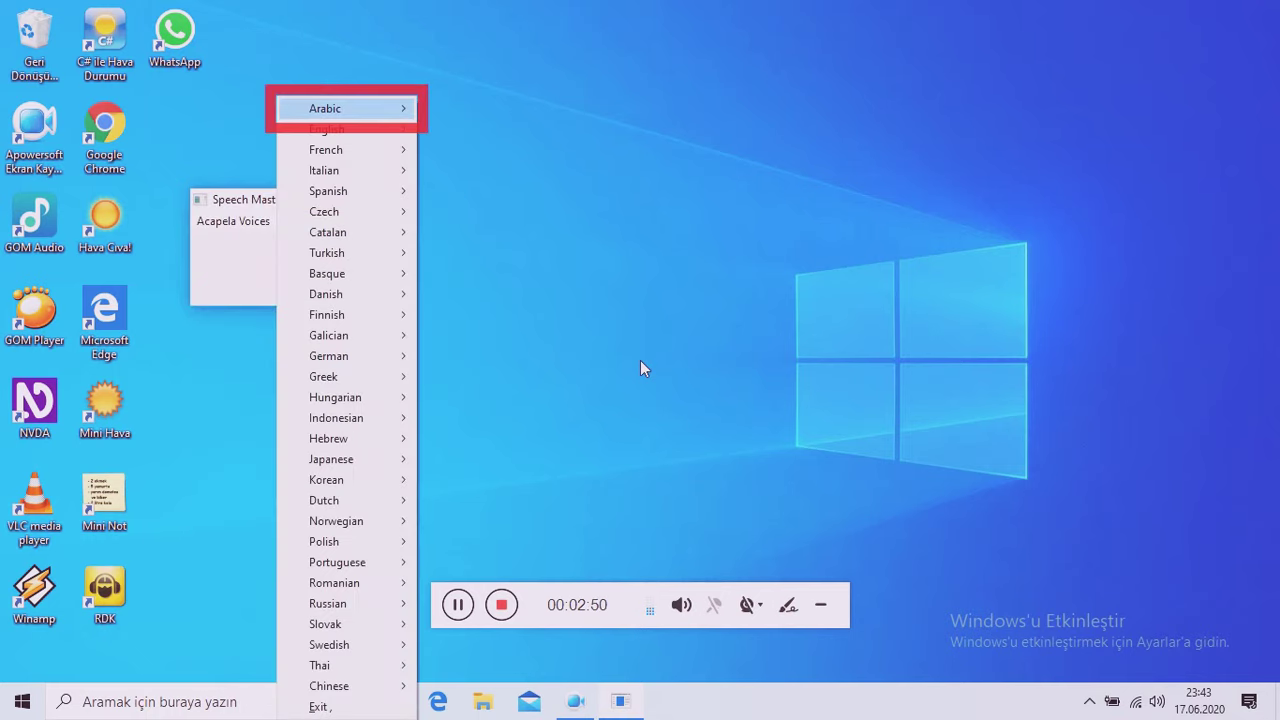
key(Down)
key(Down)
key(Down)
key(Down)
key(Down)
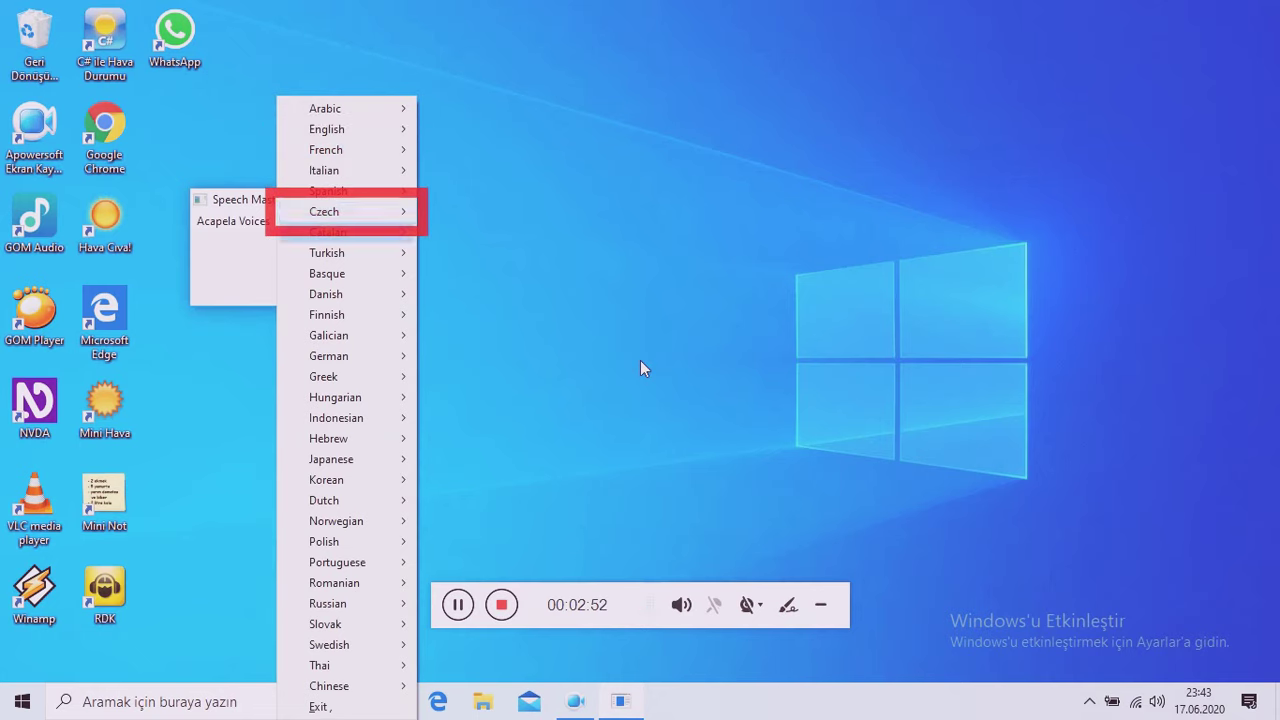
key(Up)
key(Down)
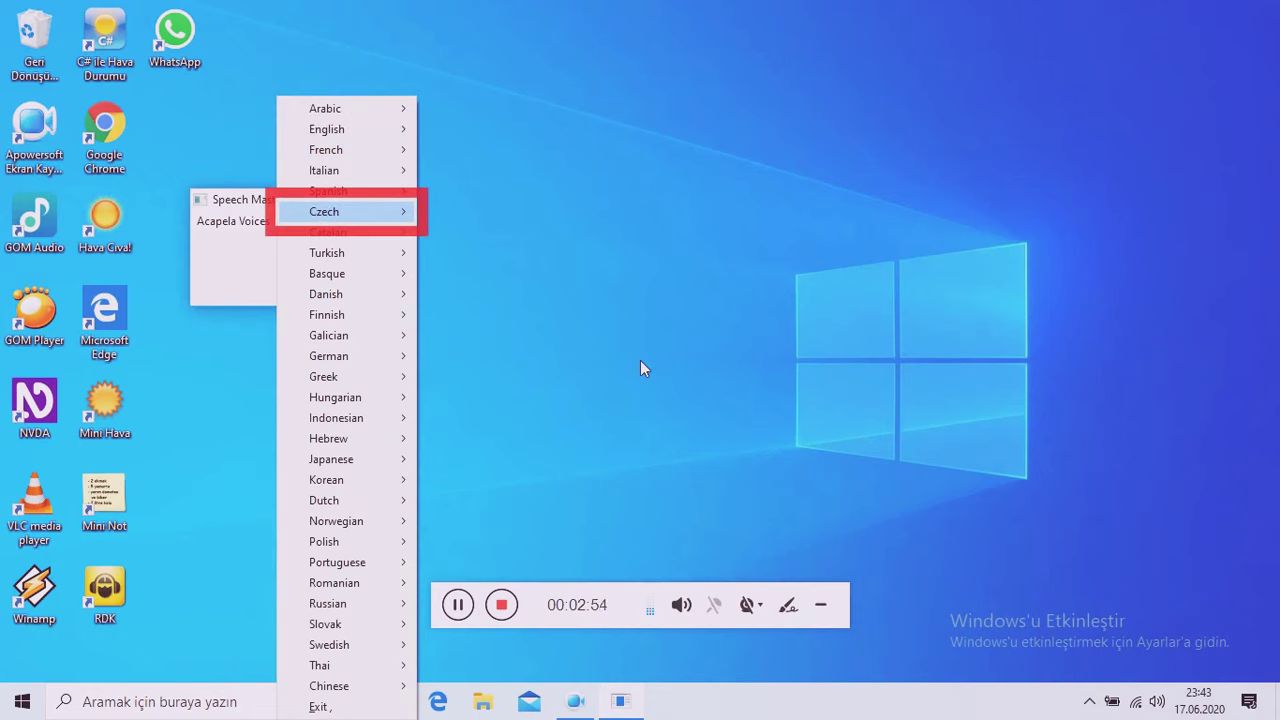
key(Down)
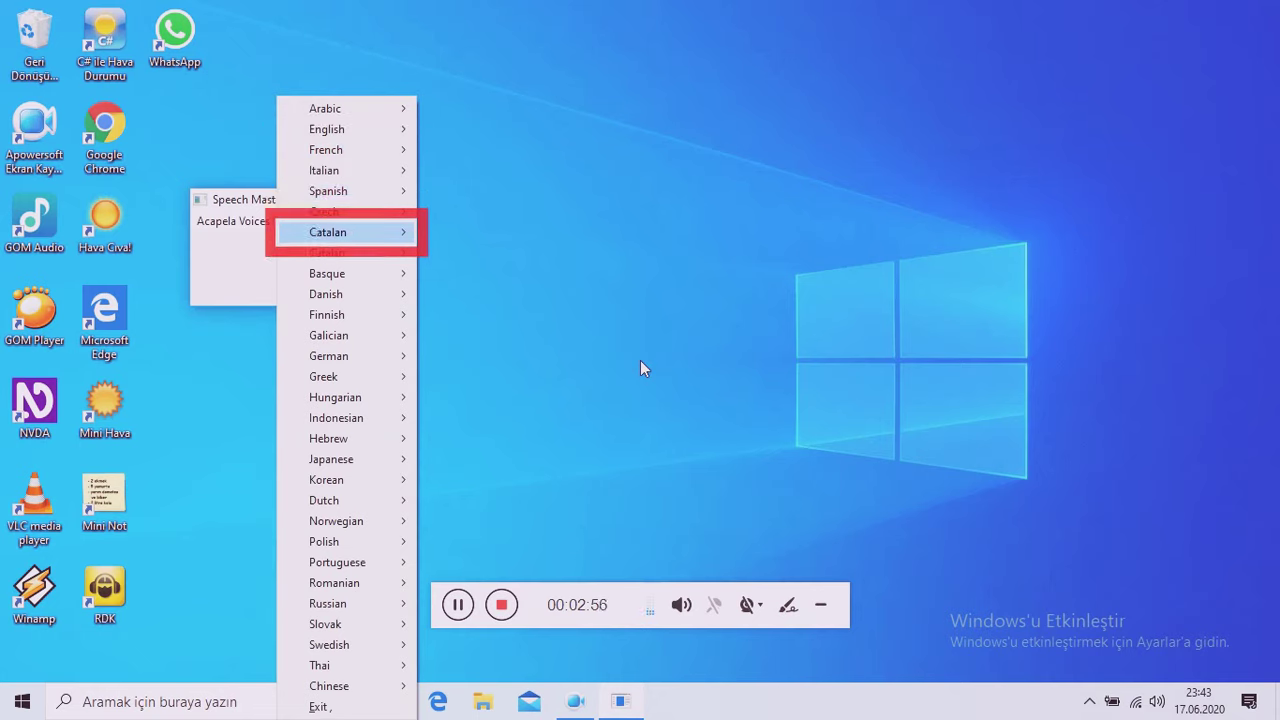
- Examine which Turkish voices are offered under Vocalizer, and return to the language list
key(Down)
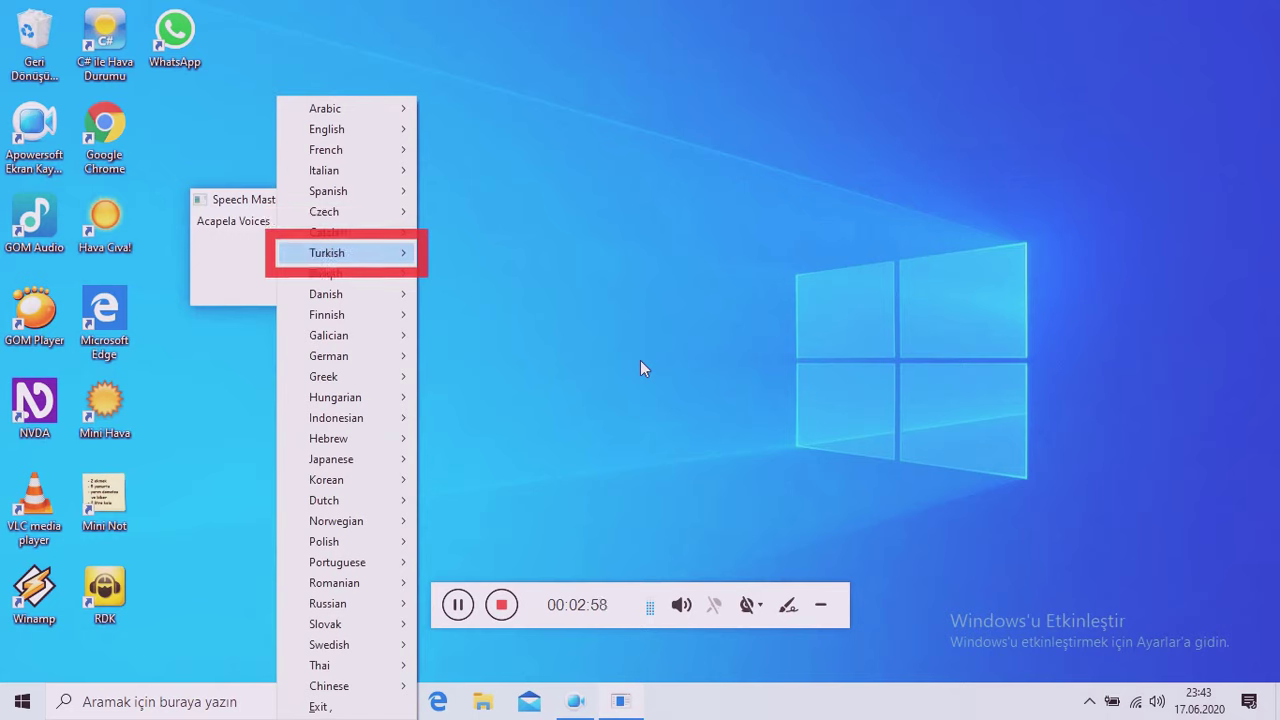
key(Right)
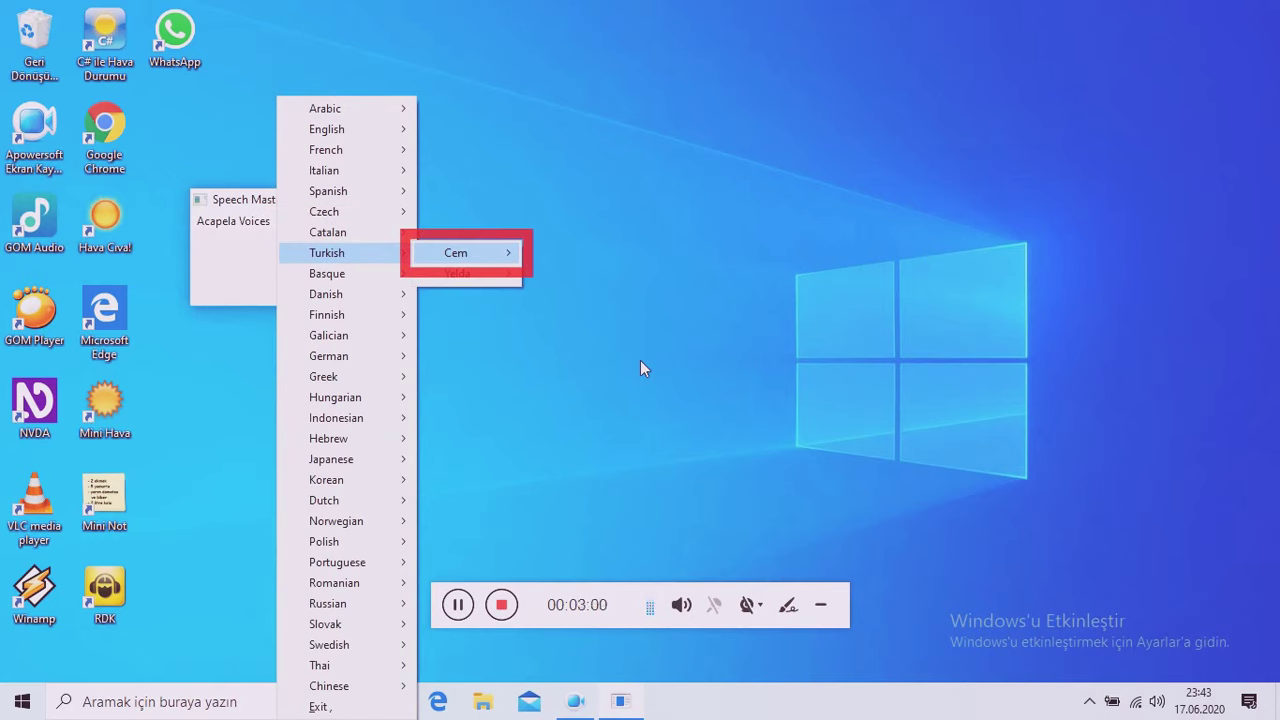
key(Down)
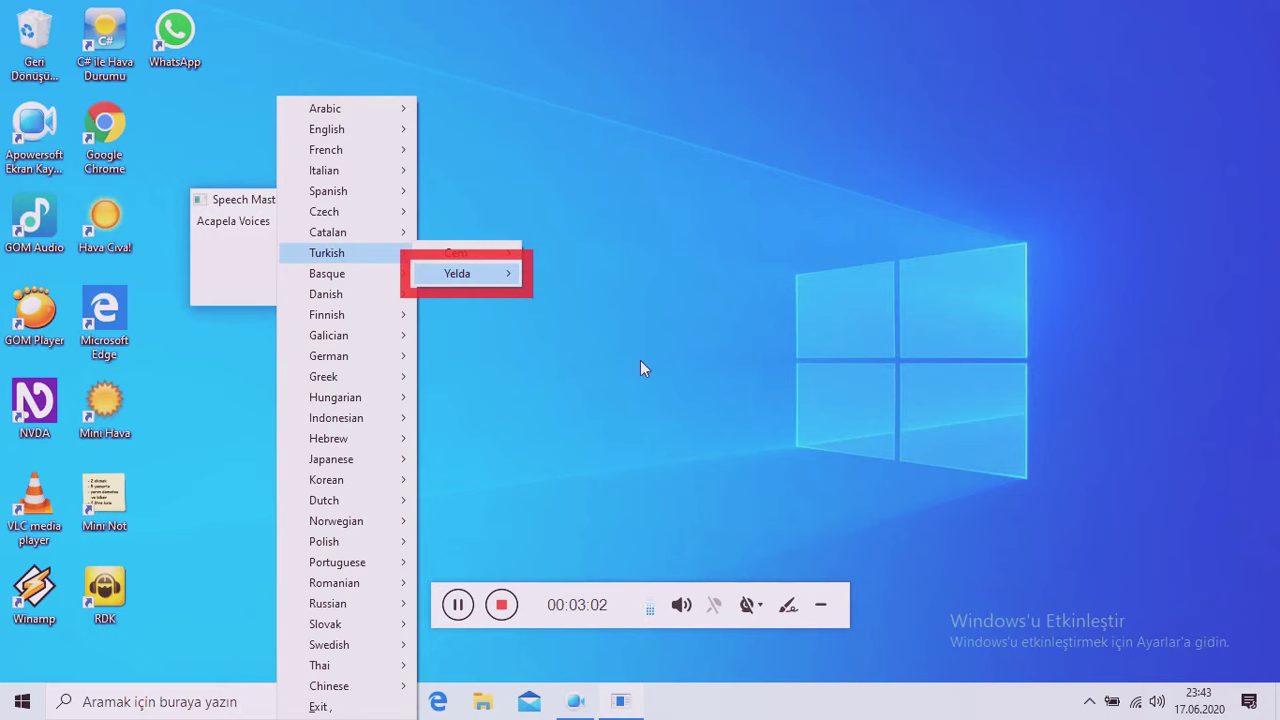
key(Left)
- Go back to the Acapela languages and go through the list as far as Swedish
key(Left)
key(Down)
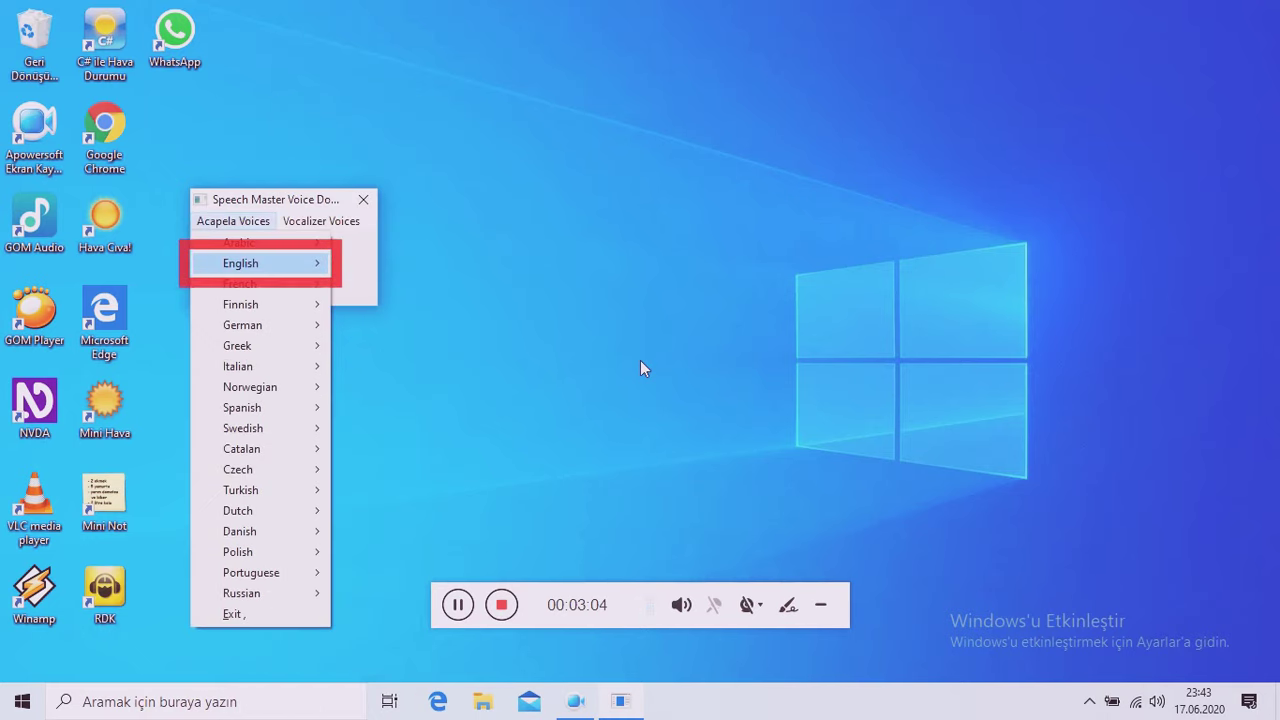
key(Down)
key(Down)
key(Down)
key(Down)
key(Down)
key(Down)
key(Down)
key(Down)
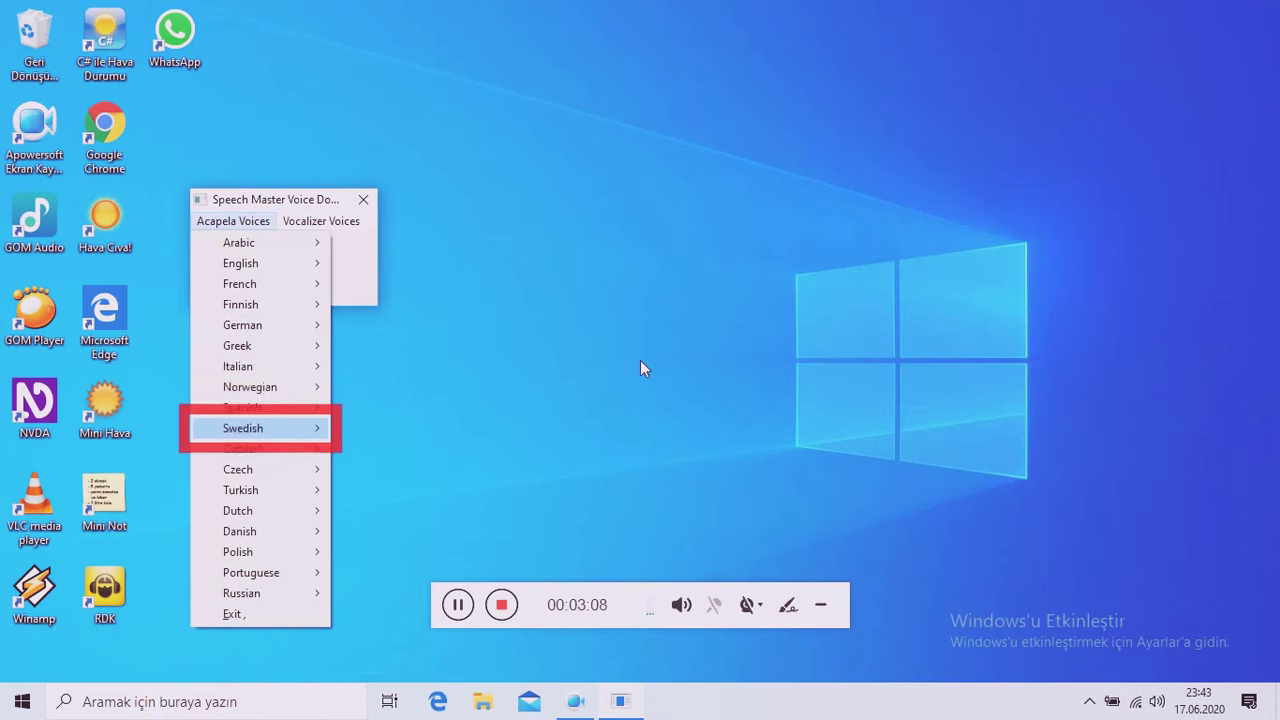
key(Down)
key(Up)
- Look through the Swedish Acapela voices and check which voice the Finland Swedish variant offers
key(Right)
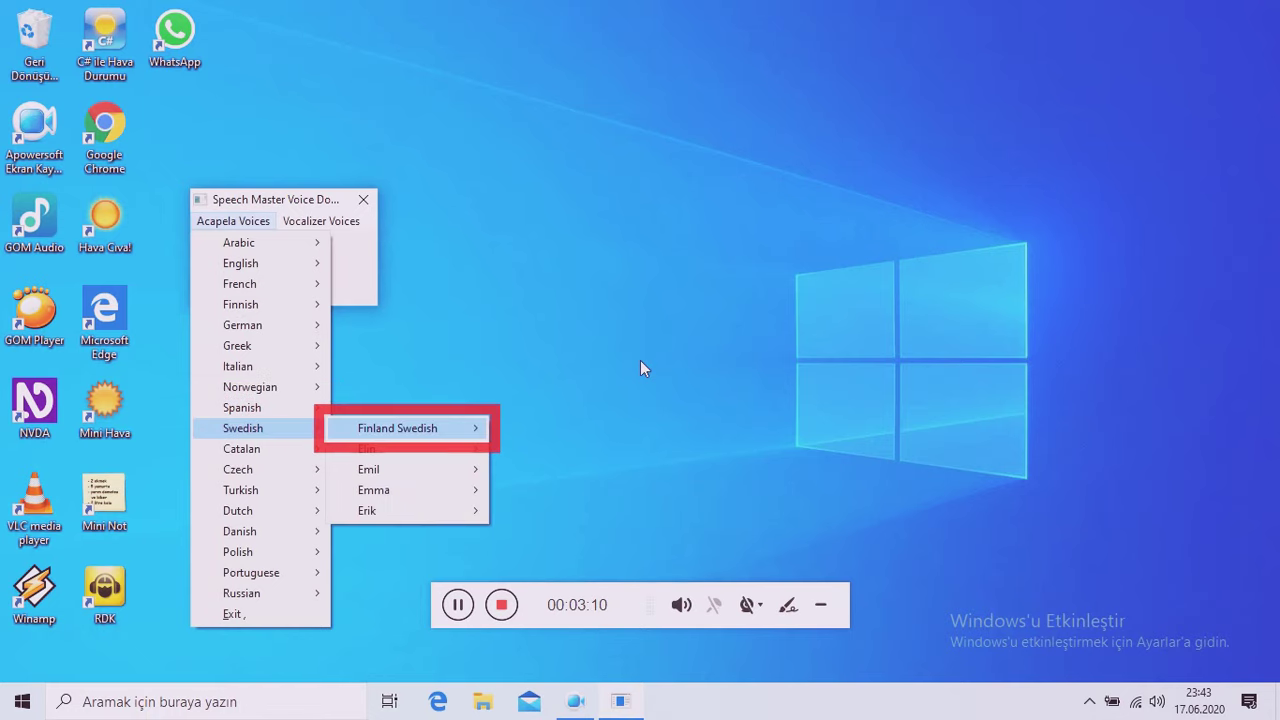
key(Down)
key(Down)
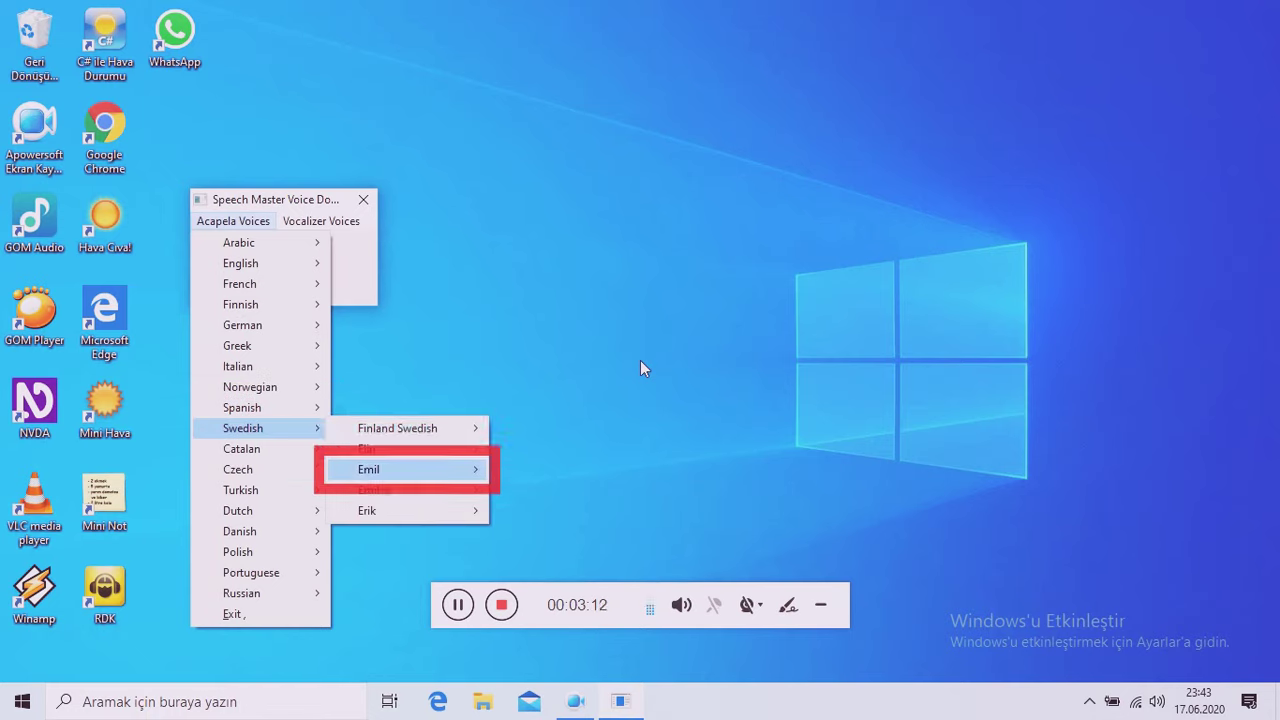
key(Down)
key(Down)
key(Down)
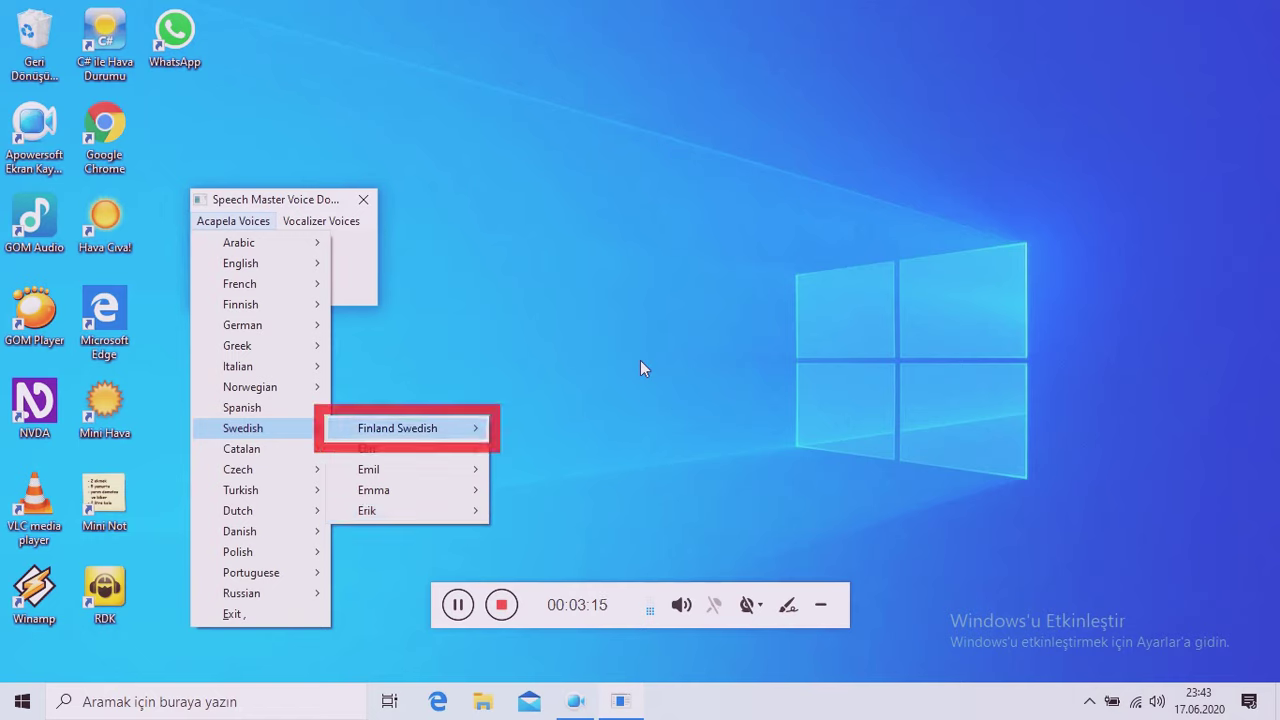
key(Right)
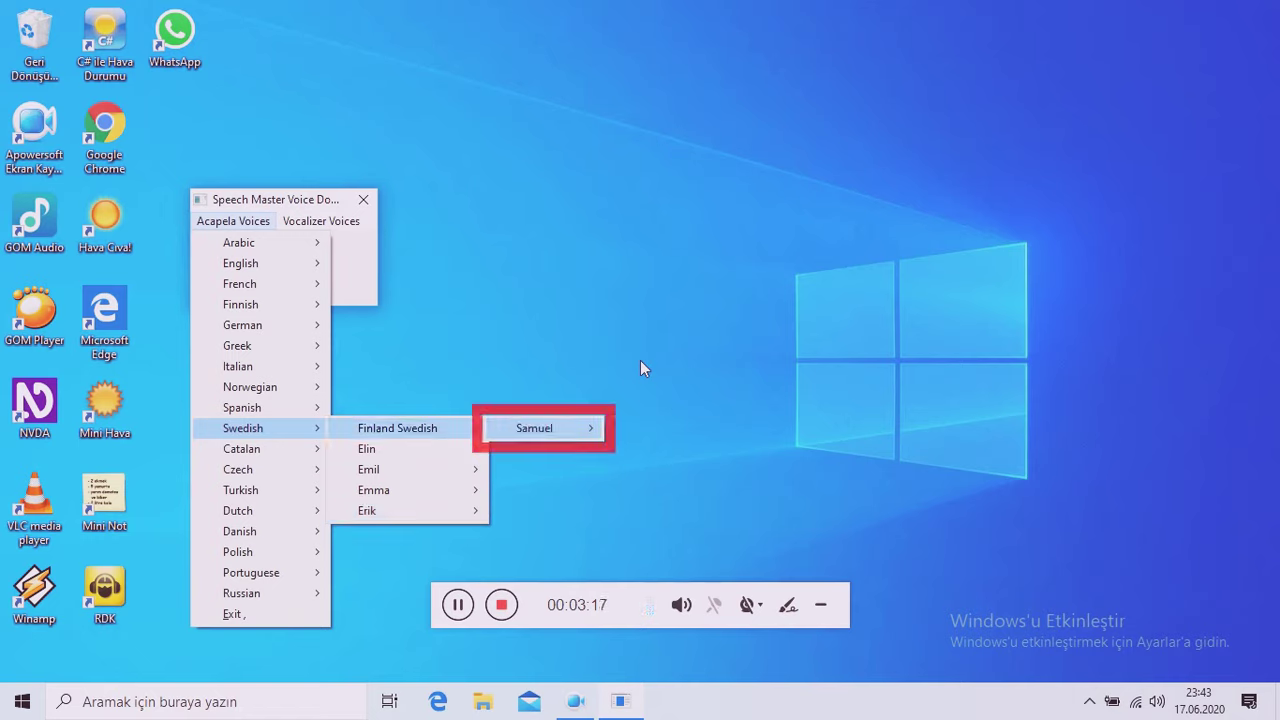
- Return to the Acapela language list and check which voices Catalan, Czech and Turkish each offer
key(Left)
key(Left)
key(Down)
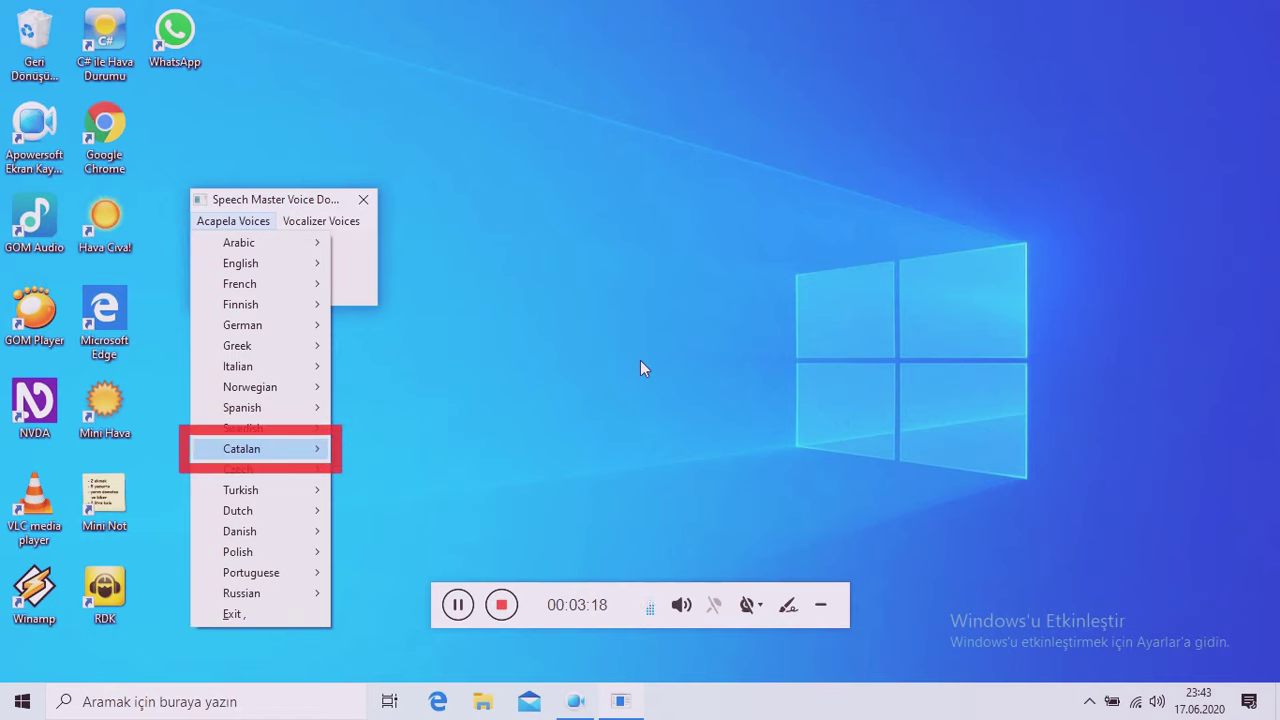
key(Right)
key(Left)
key(Down)
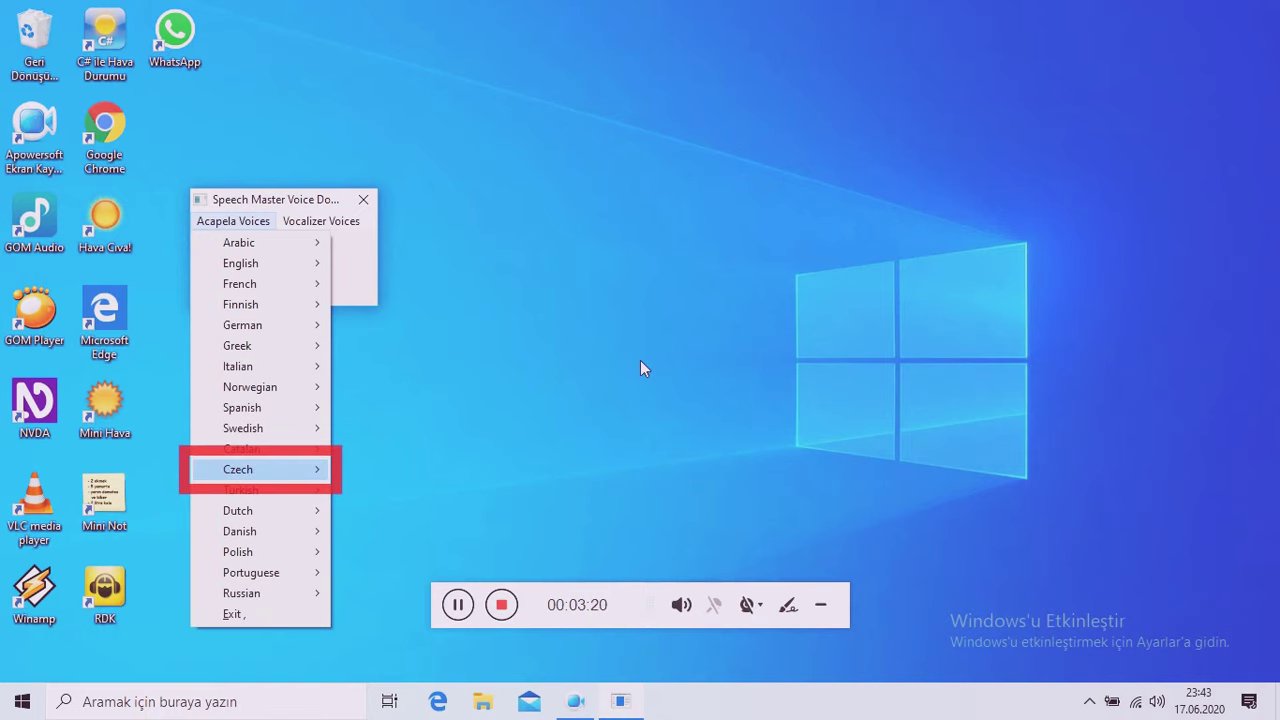
key(Right)
key(Left)
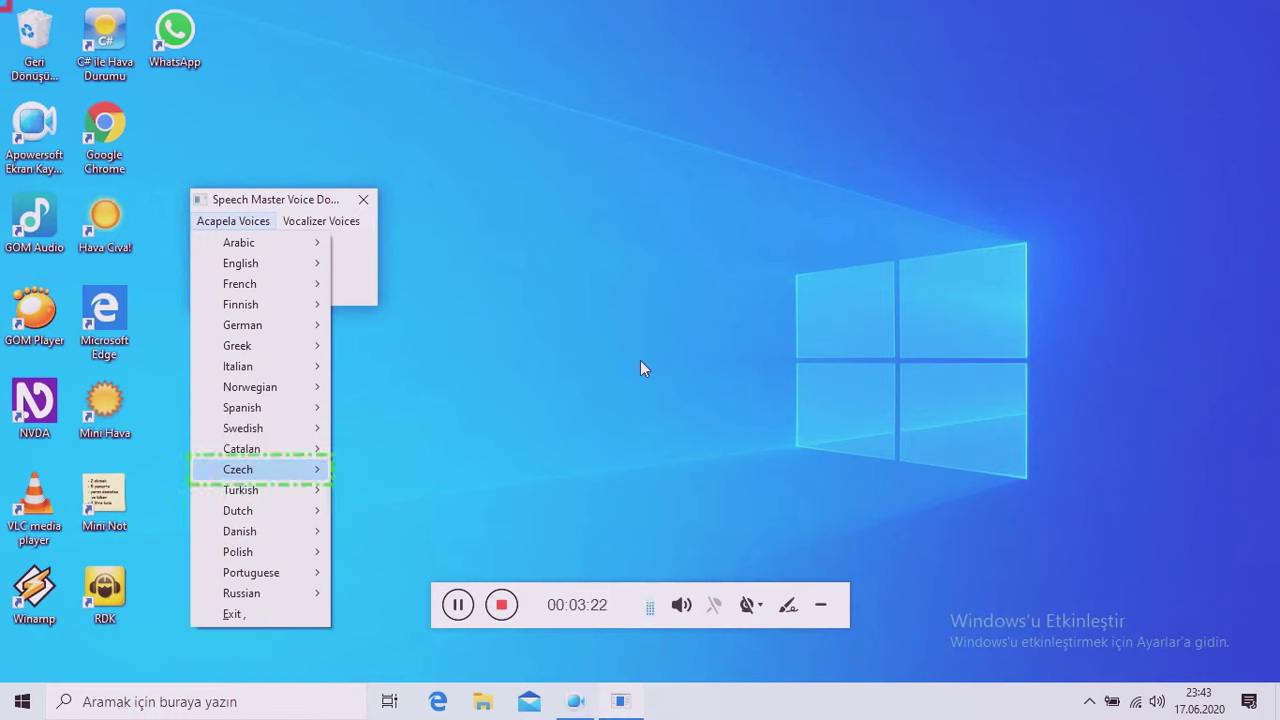
key(Down)
key(Right)
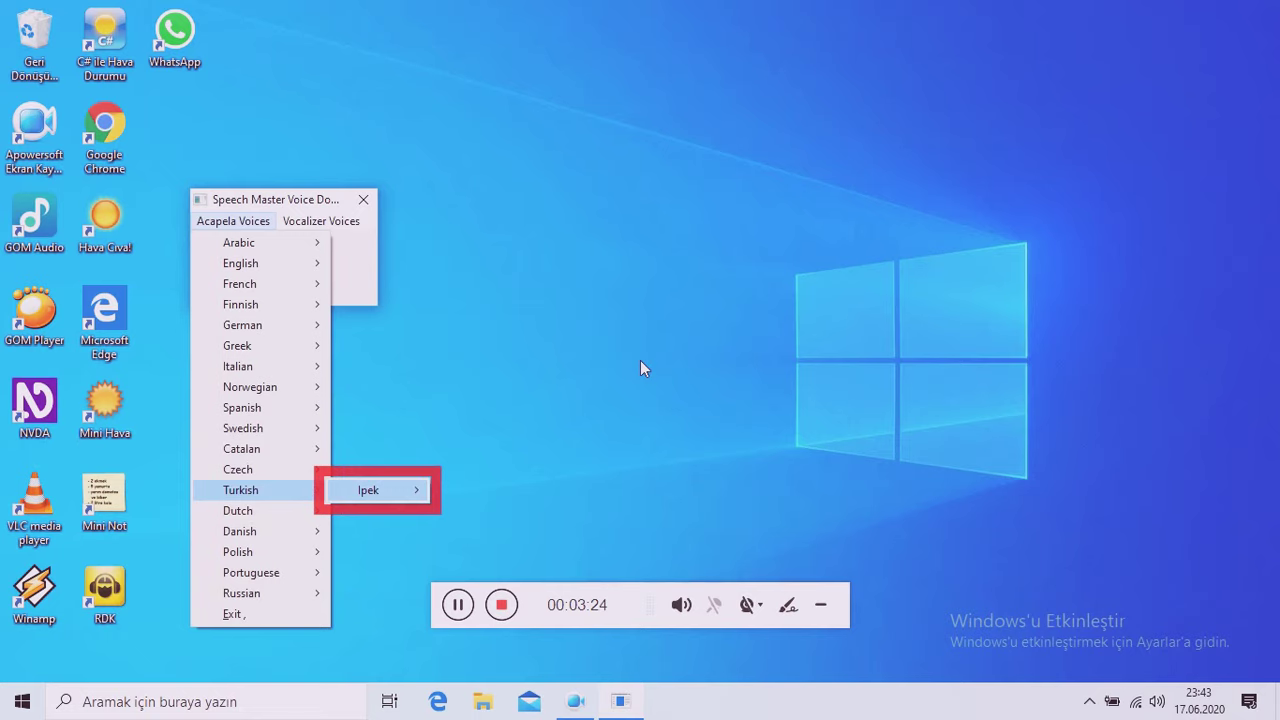
key(Left)
- Look through the Dutch Acapela entries, going from Belgian Dutch to the end of the list
key(Down)
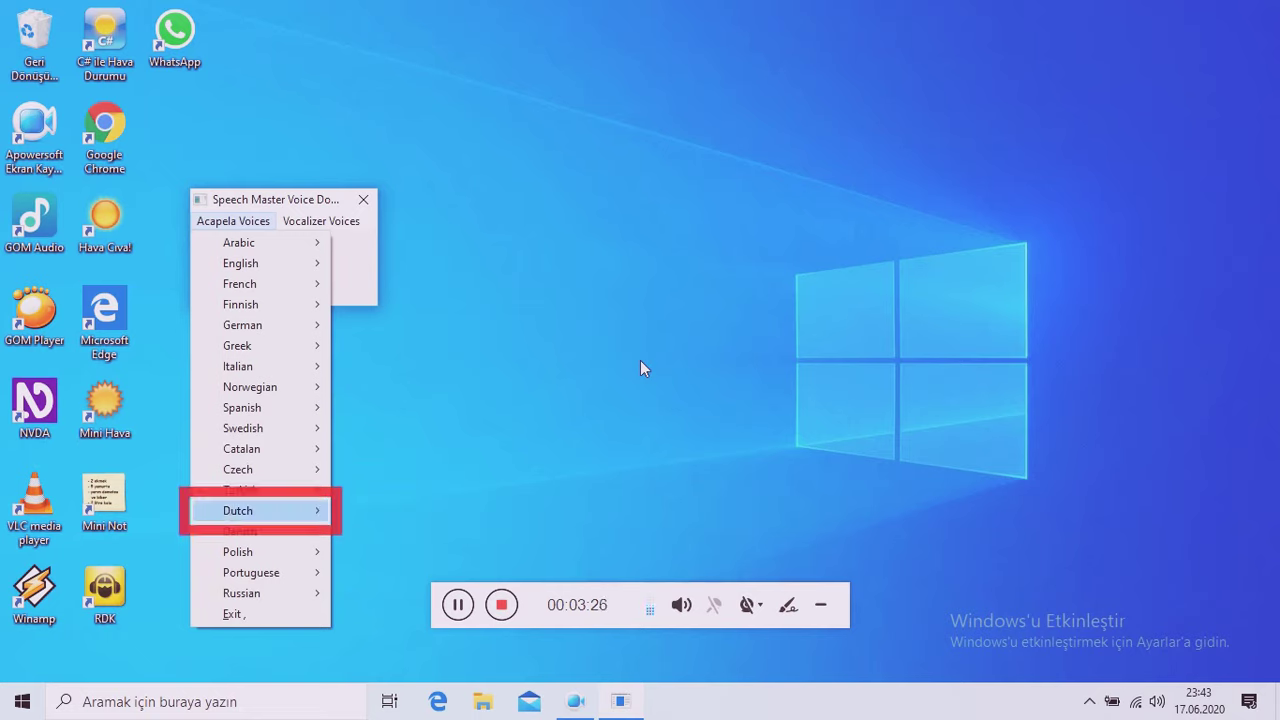
key(Right)
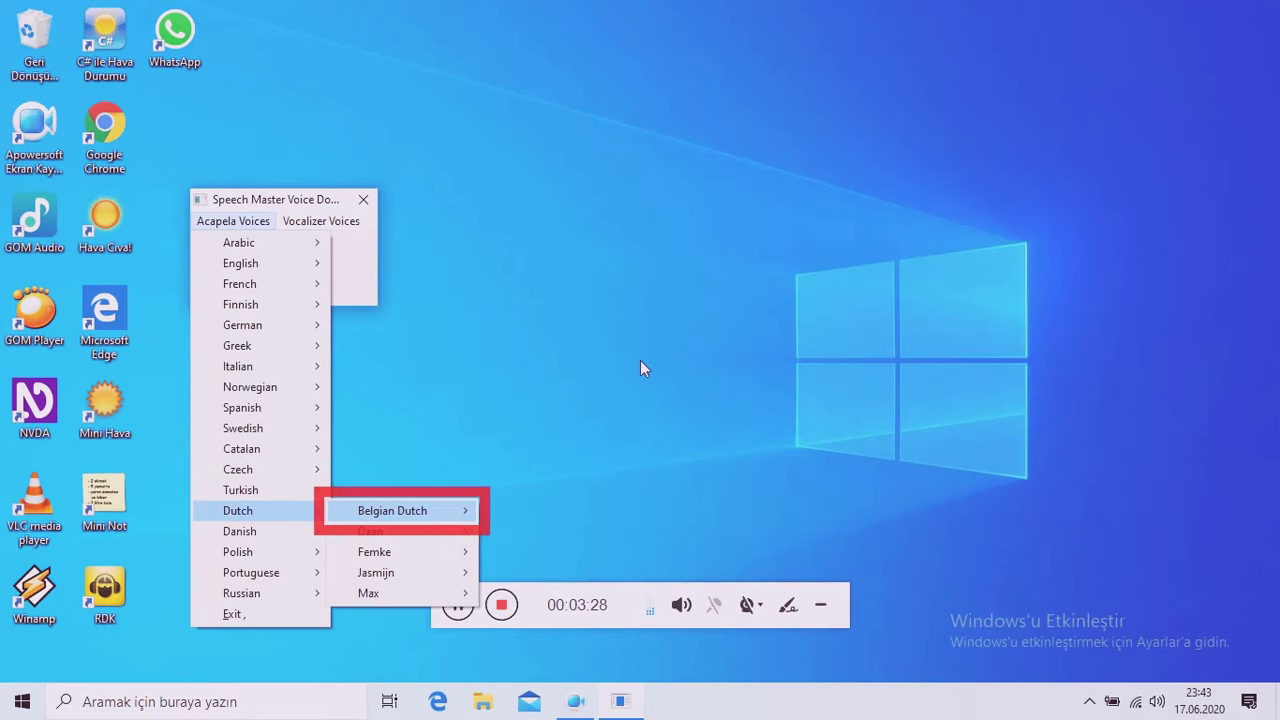
key(Down)
key(Down)
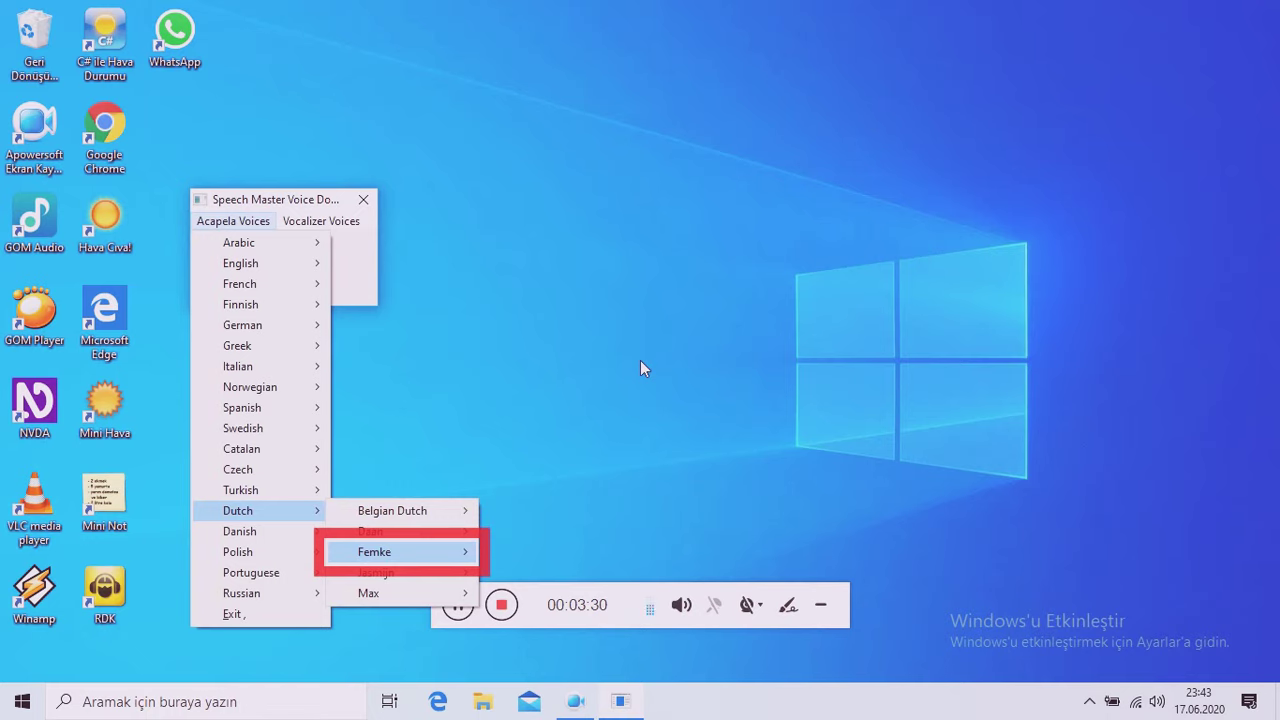
key(Down)
key(Down)
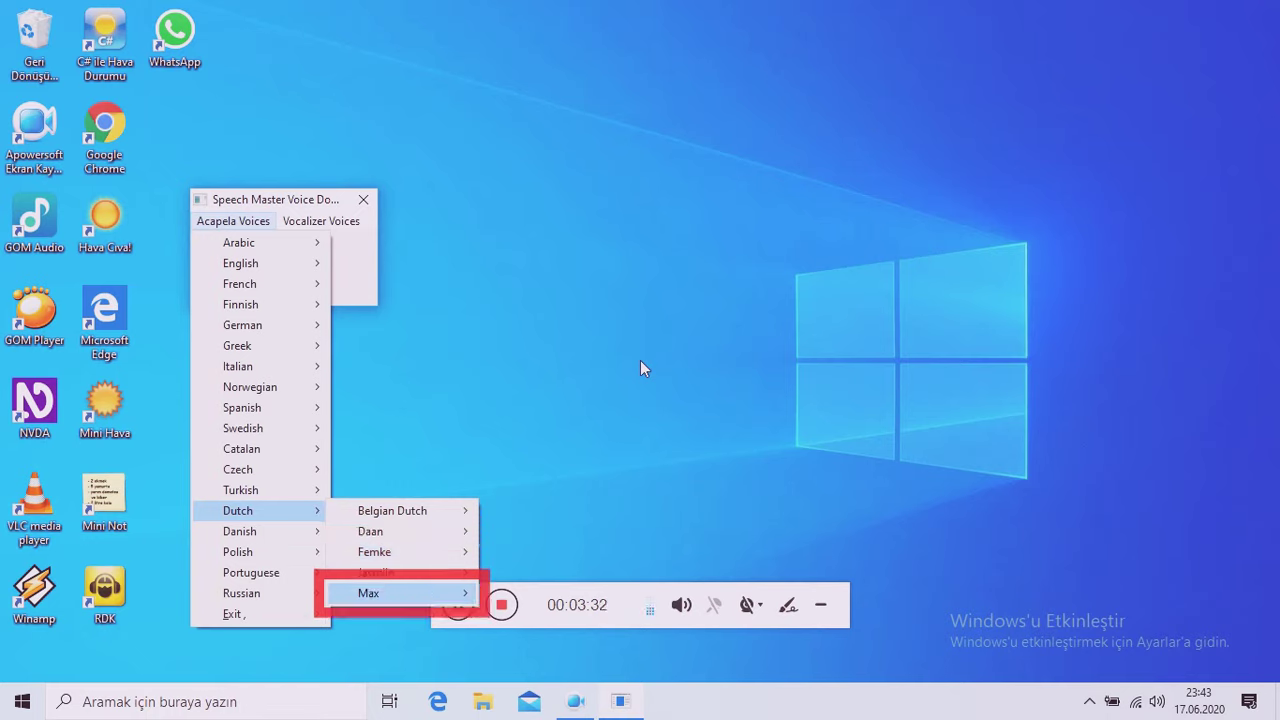
key(Down)
- Examine which Belgian Dutch voices Acapela offers, and return to the language list
key(Right)
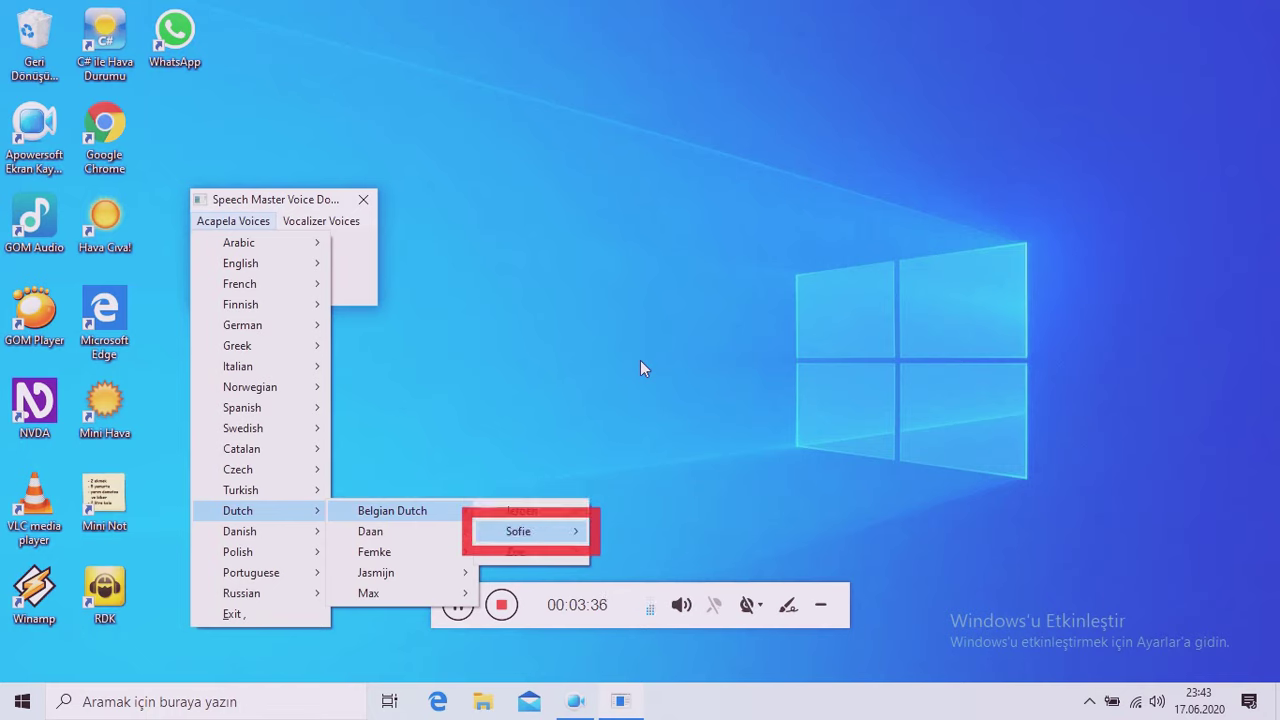
key(Down)
key(Down)
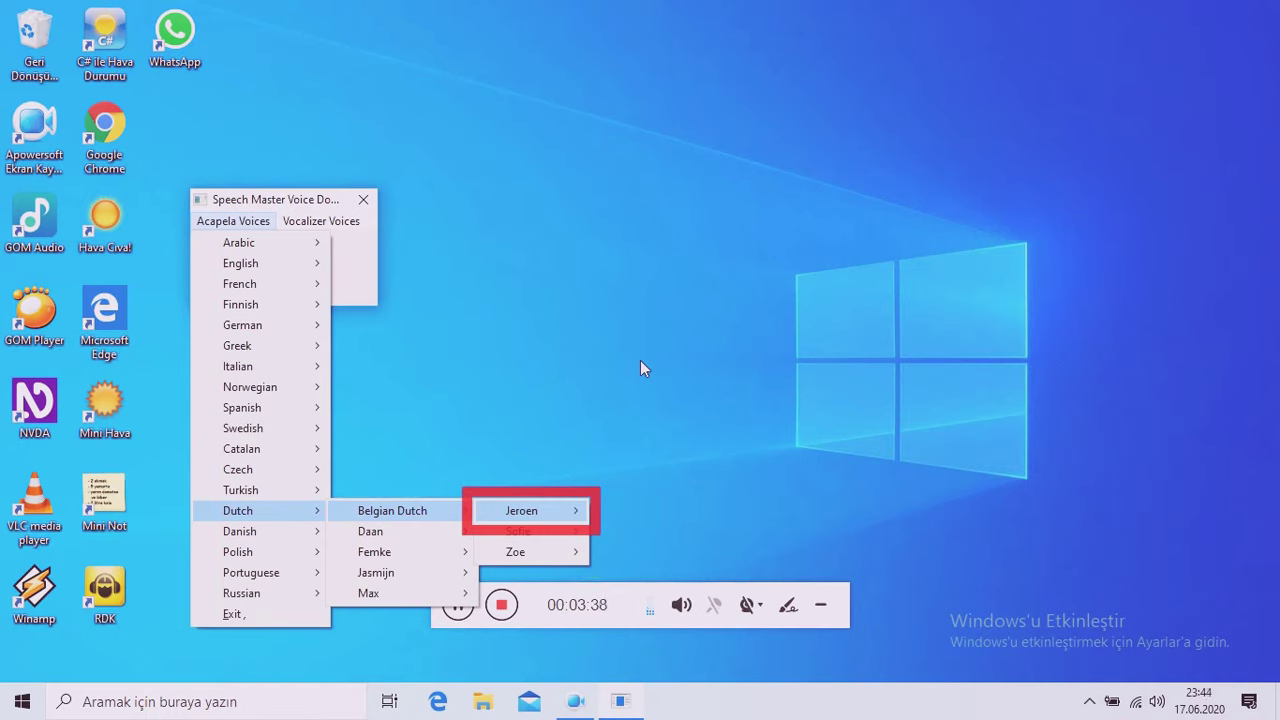
key(Left)
key(Left)
- Check which Acapela voices are offered for Danish and for Polish
key(Down)
key(Down)
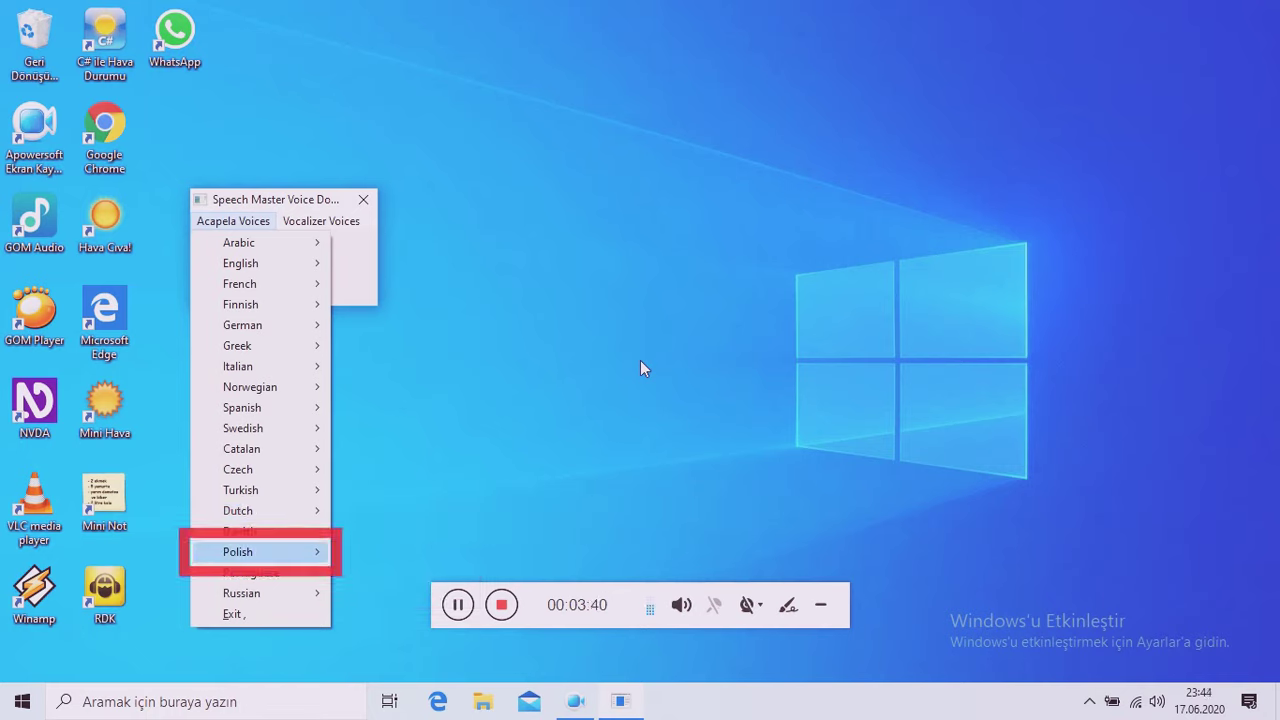
key(Up)
key(Right)
key(Down)
key(Left)
key(Down)
key(Right)
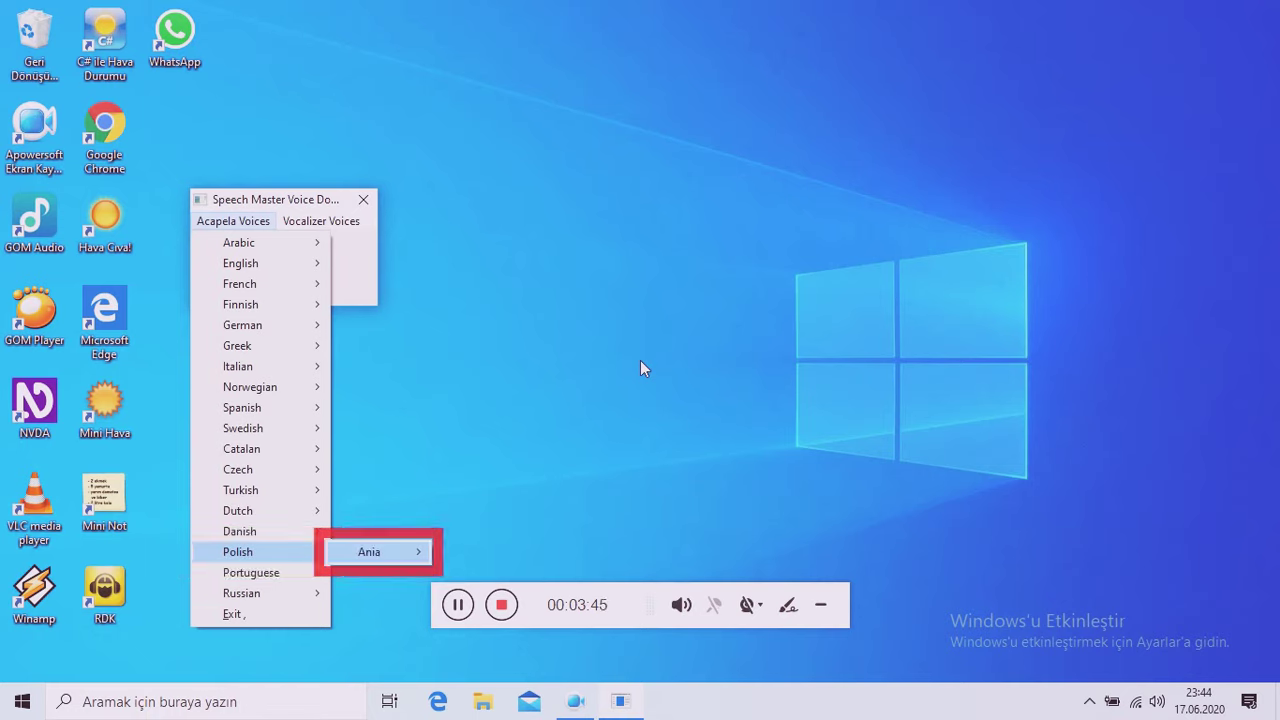
key(Left)
- Examine the Portuguese Acapela entries, including the voices under the Brazilian Portuguese variant
key(Down)
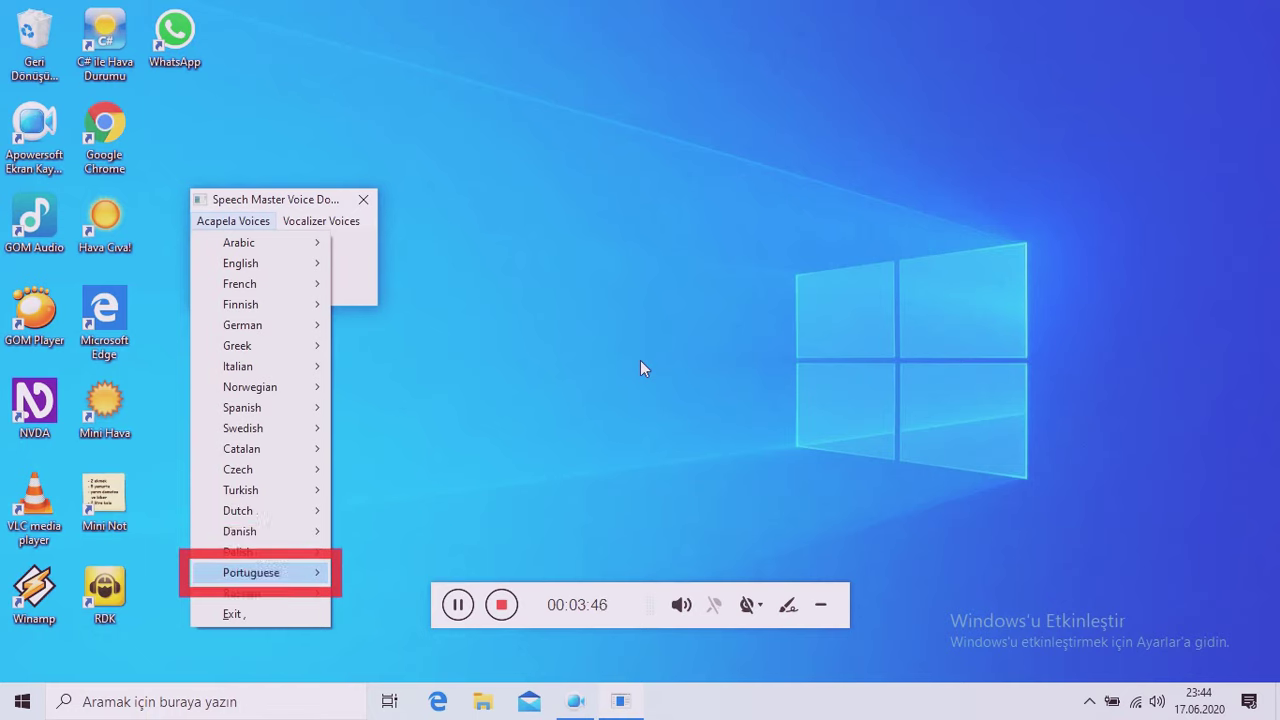
key(Right)
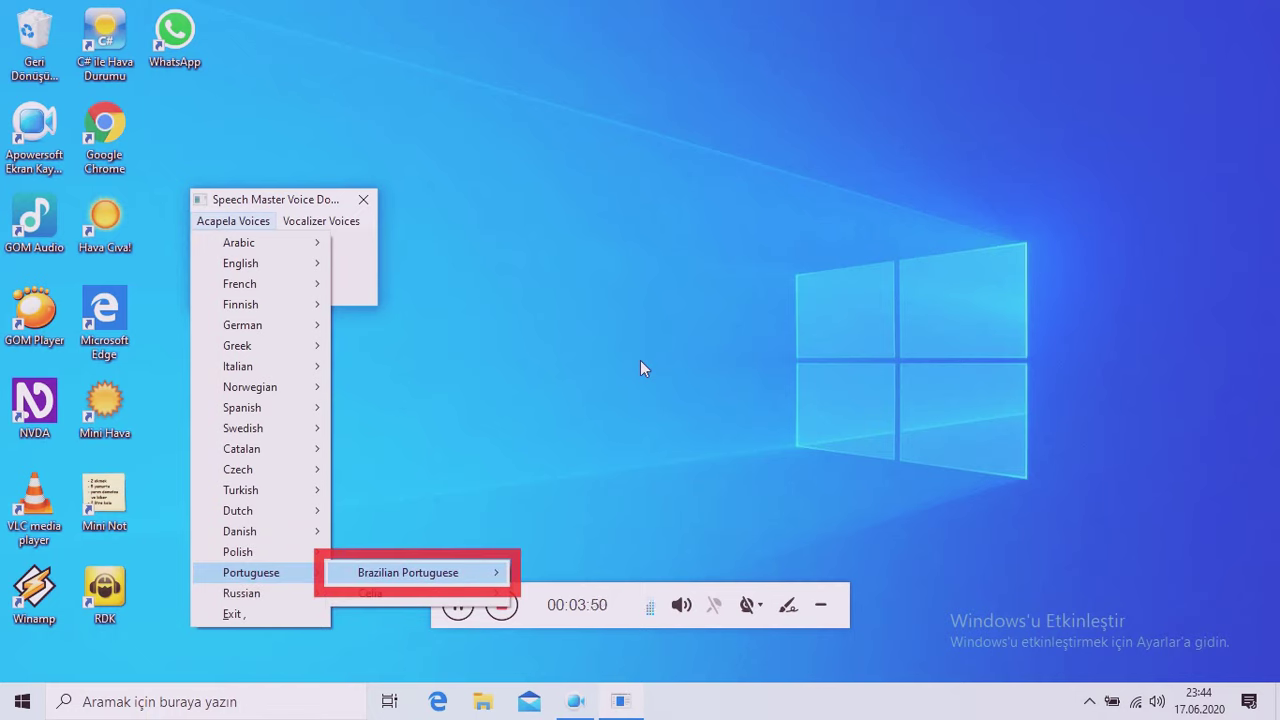
key(Left)
key(Down)
key(Up)
key(Right)
key(Right)
key(Left)
key(Down)
key(Up)
key(Left)
- Check the Russian Acapela voice and continue past the end of the language list back to Arabic
key(Down)
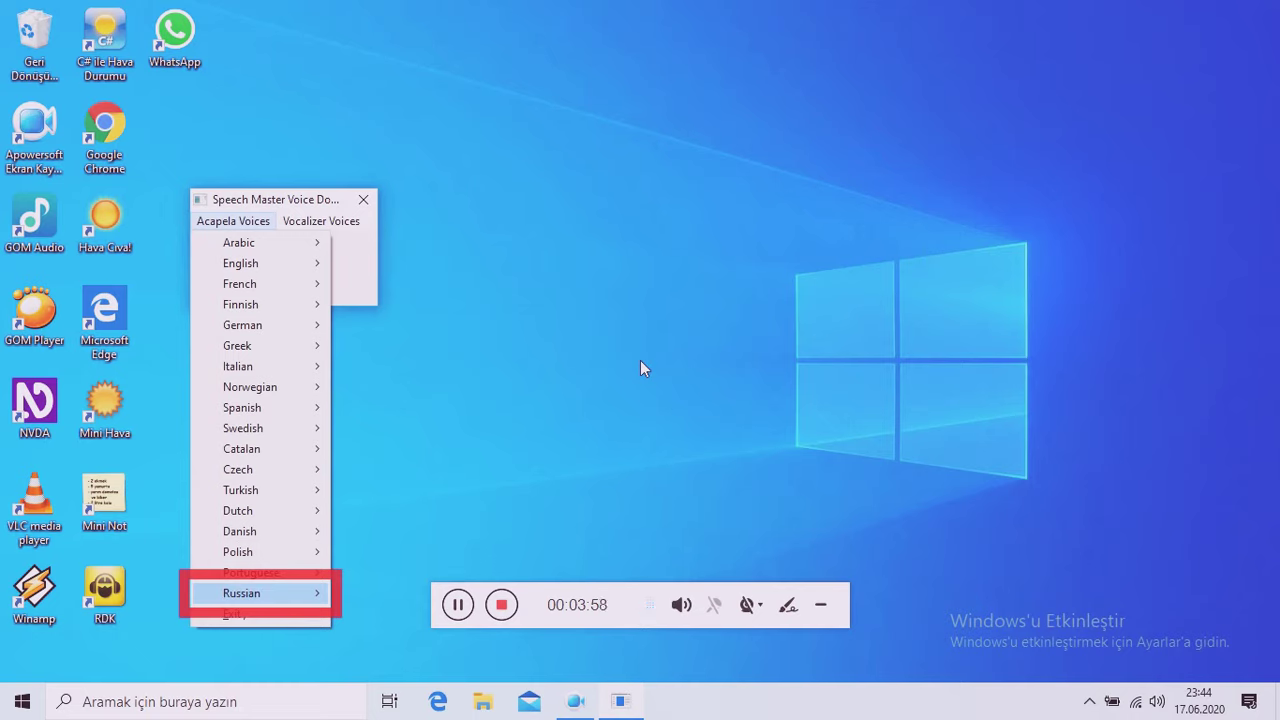
key(Right)
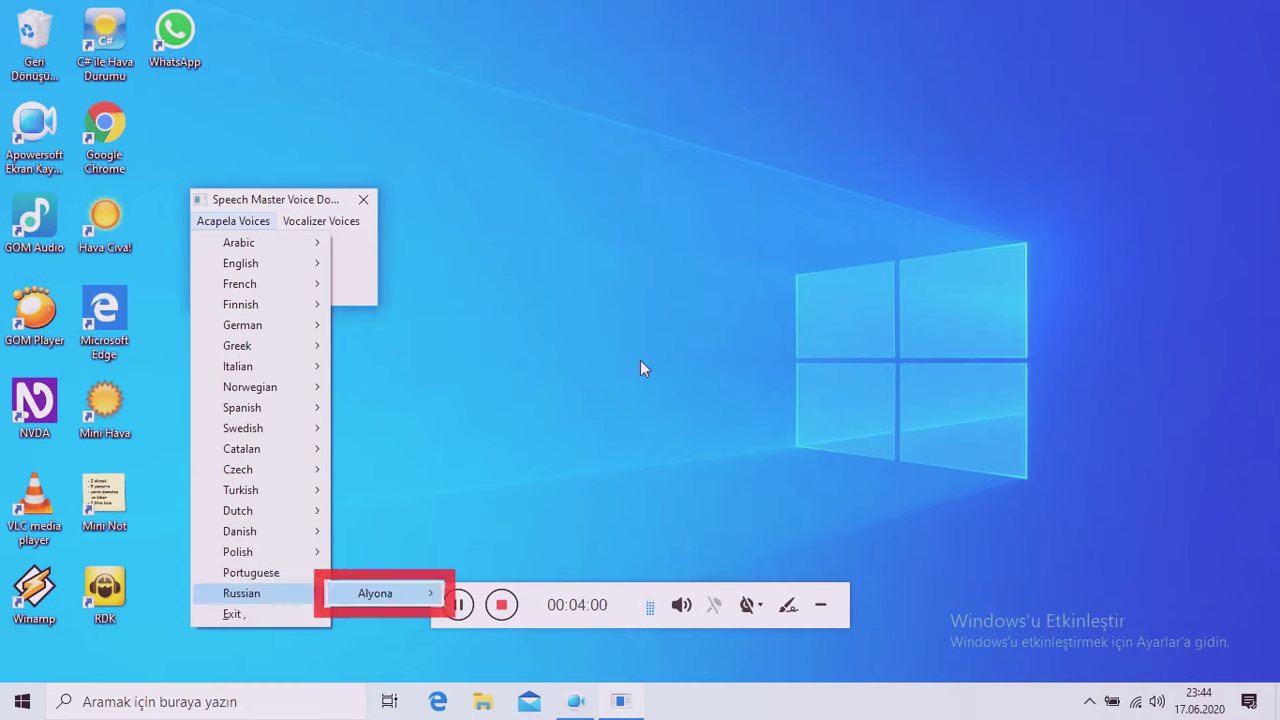
key(Left)
key(Down)
key(Down)
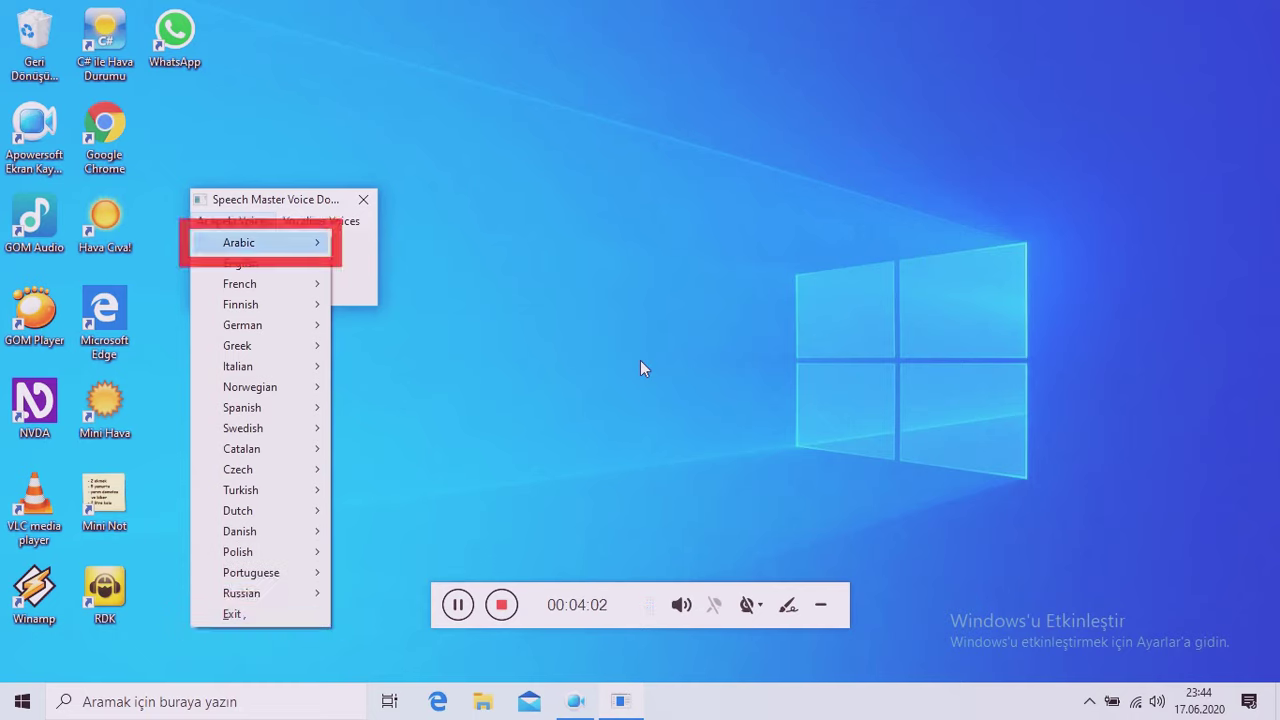
- Switch to the Vocalizer voices and look through the voices offered for Arabic
key(Right)
key(Left)
key(Up)
key(Right)
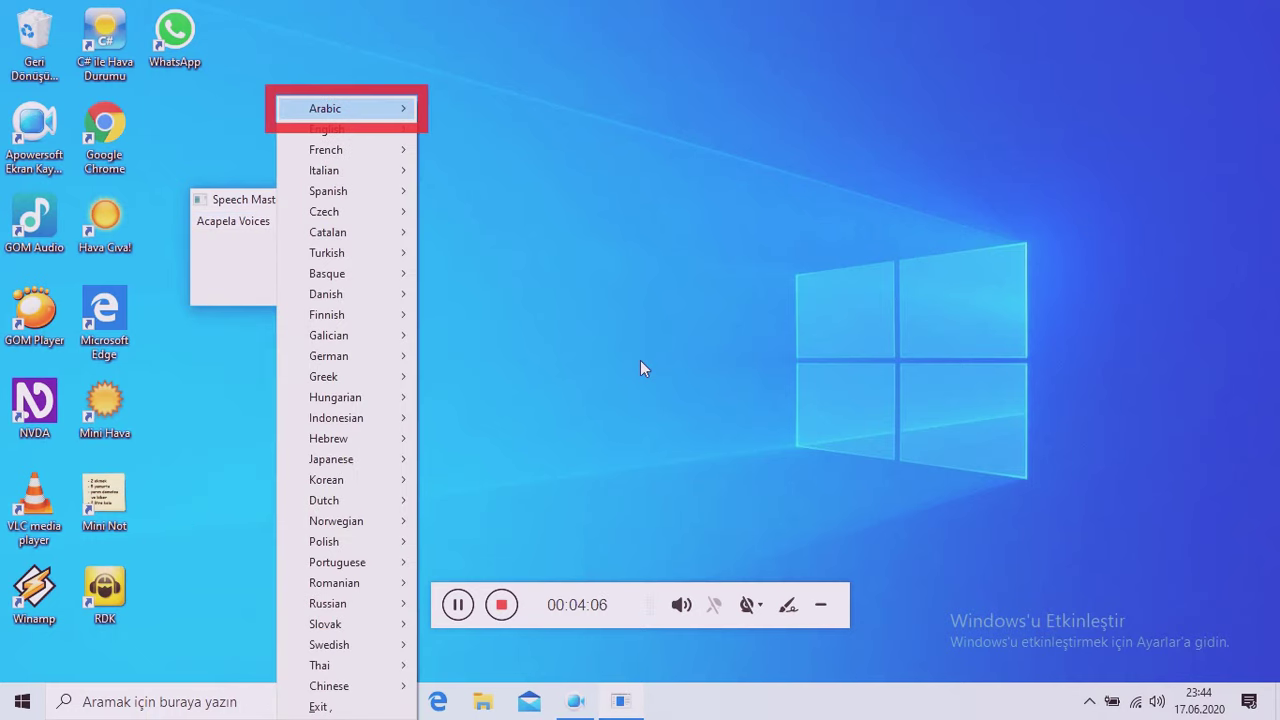
key(Right)
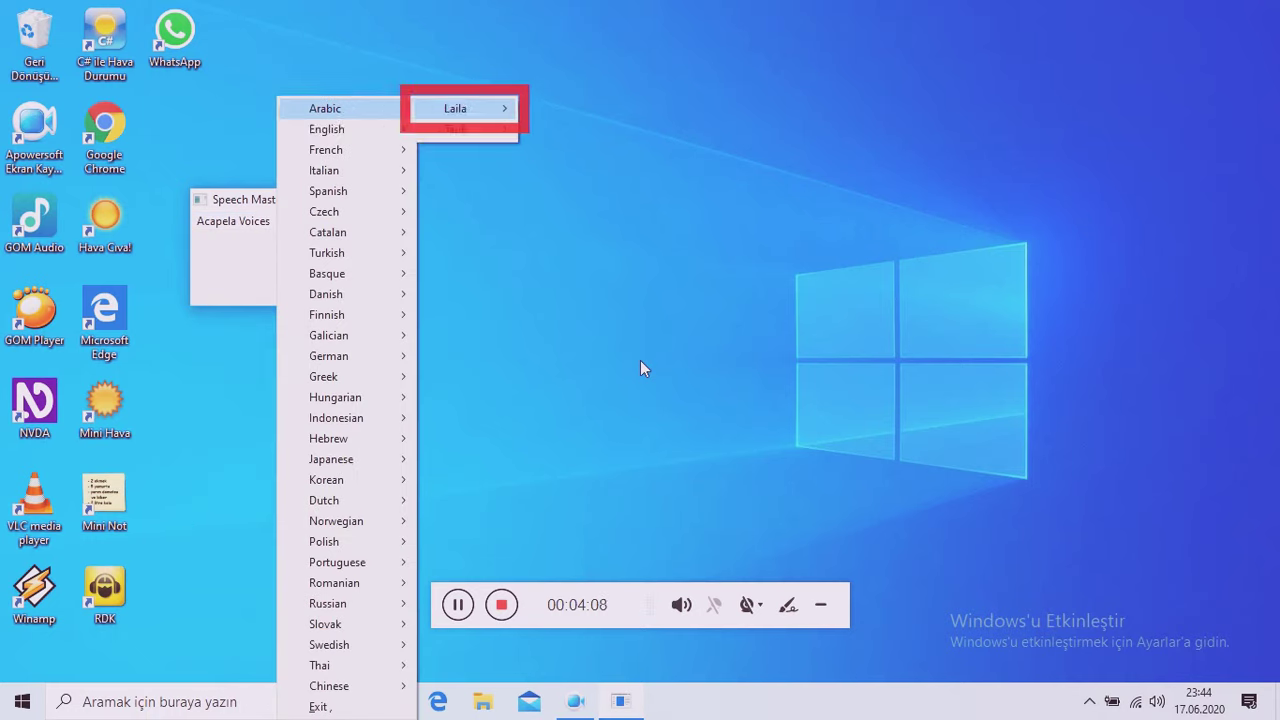
key(Down)
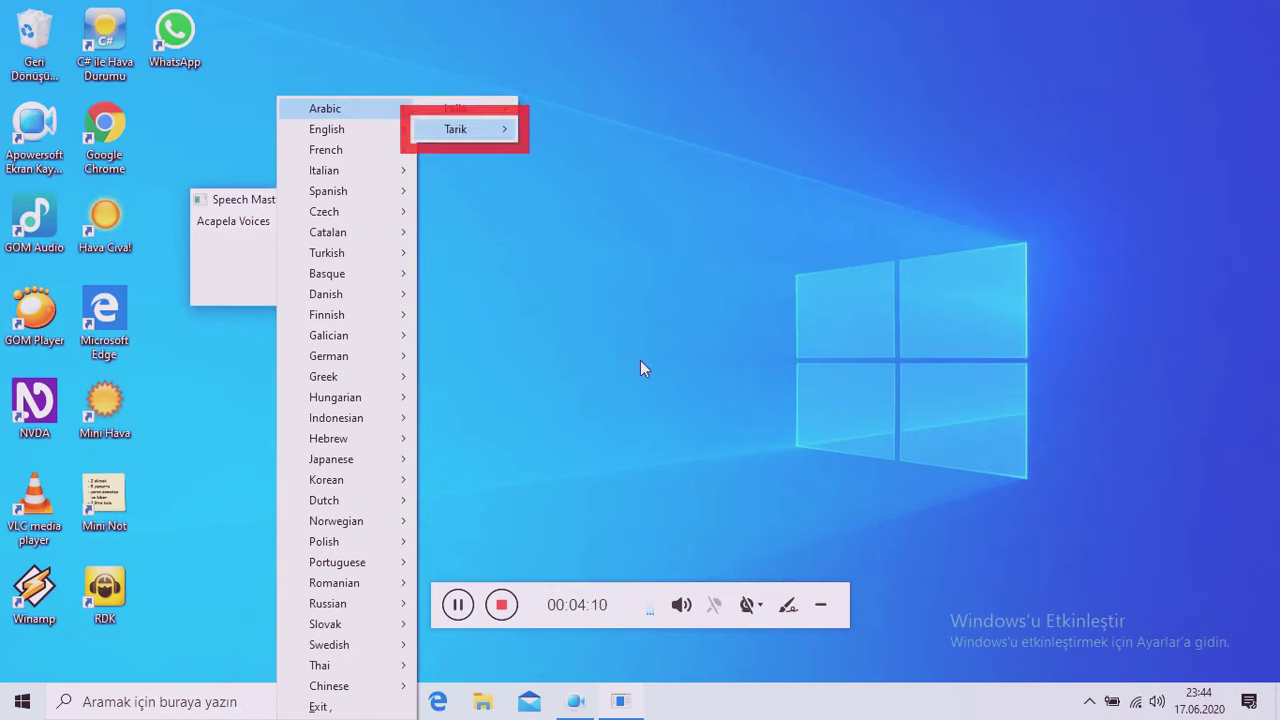
key(Up)
key(Left)
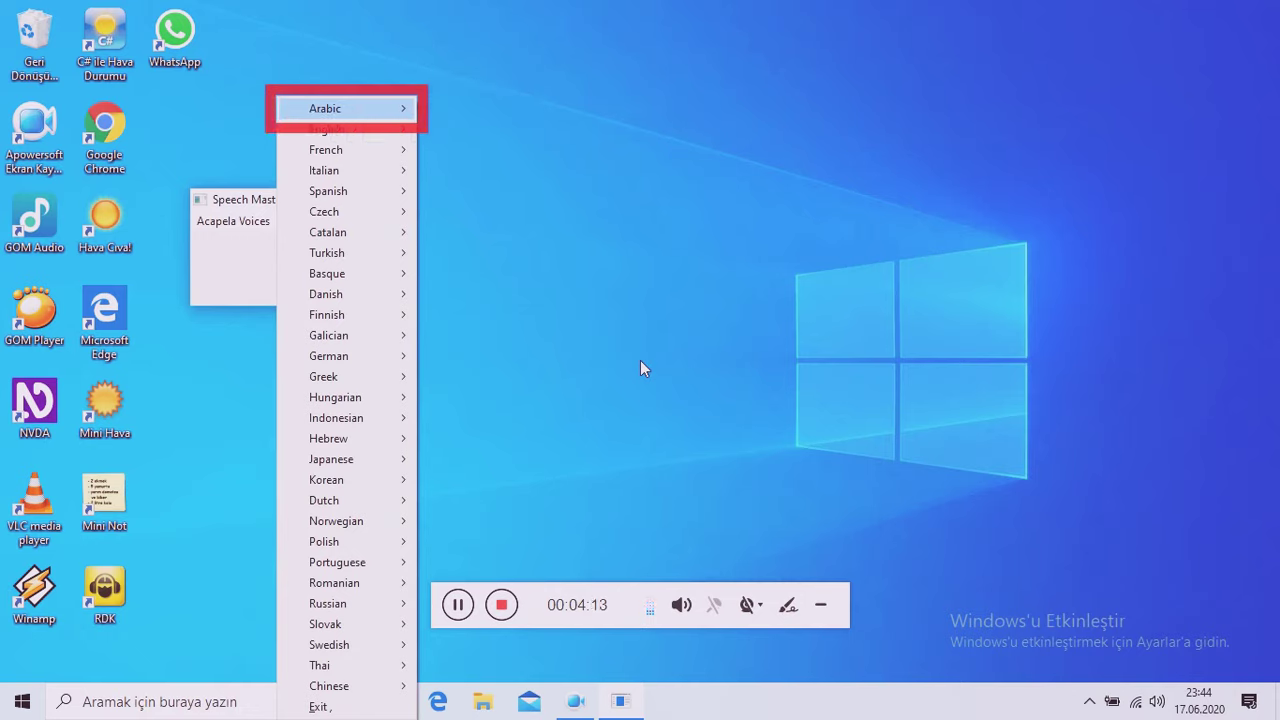
- Look through the English variants offered under Vocalizer, from British English to South African English
key(Down)
key(Right)
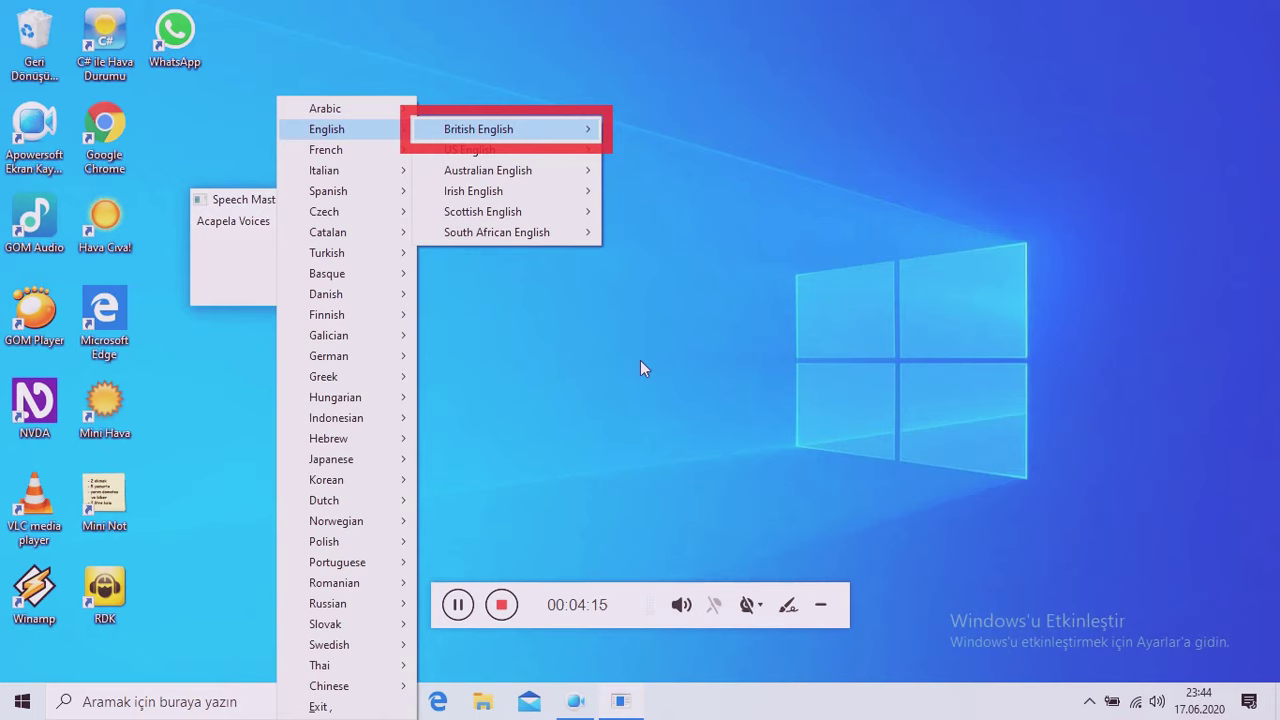
key(Down)
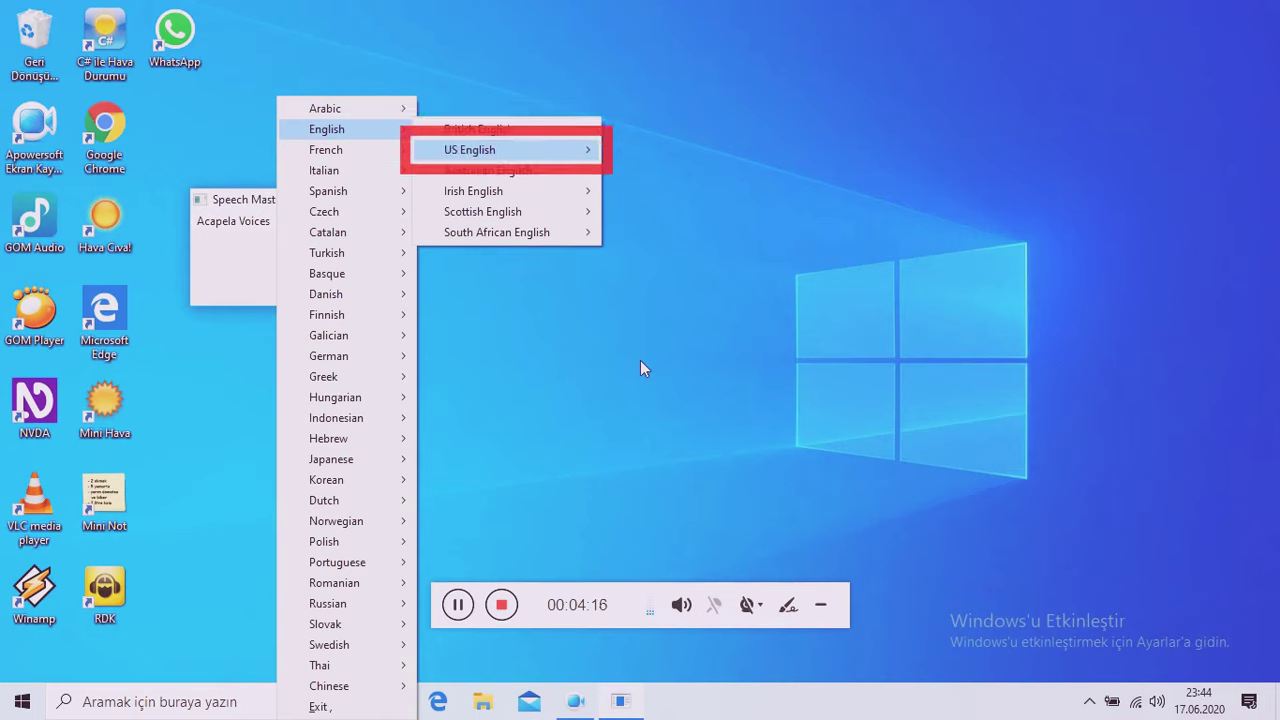
key(Down)
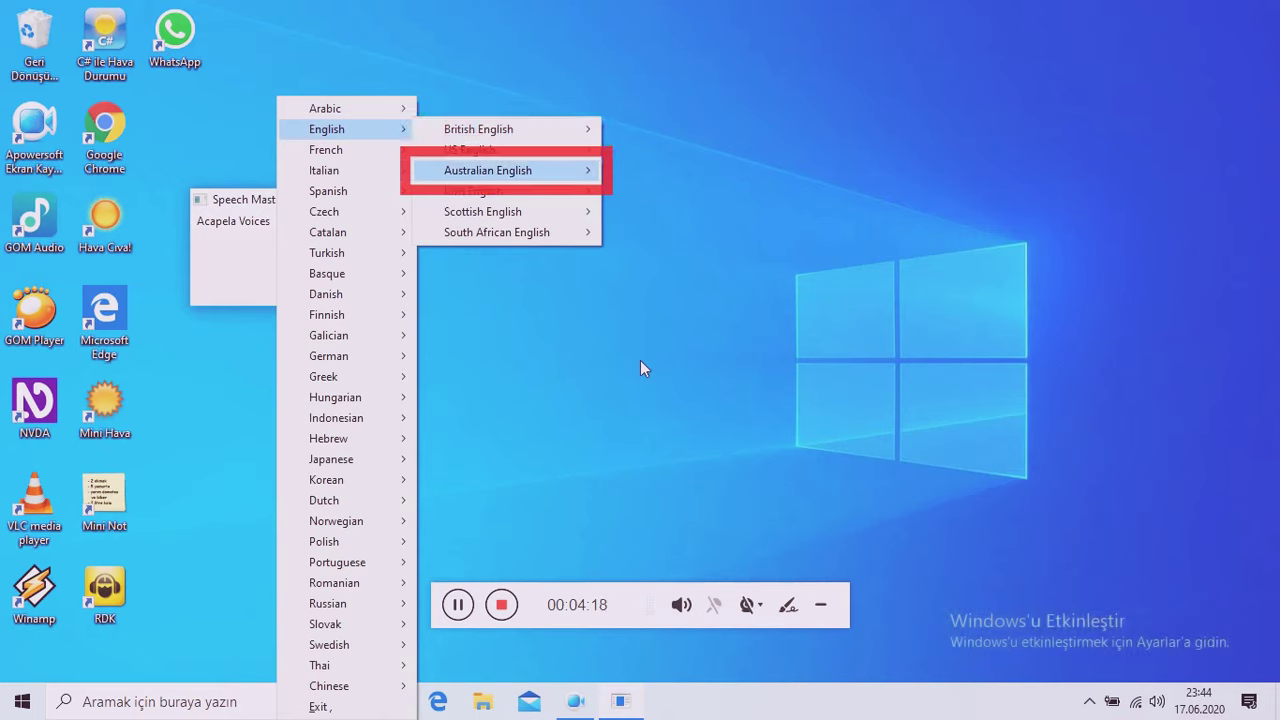
key(Down)
key(Down)
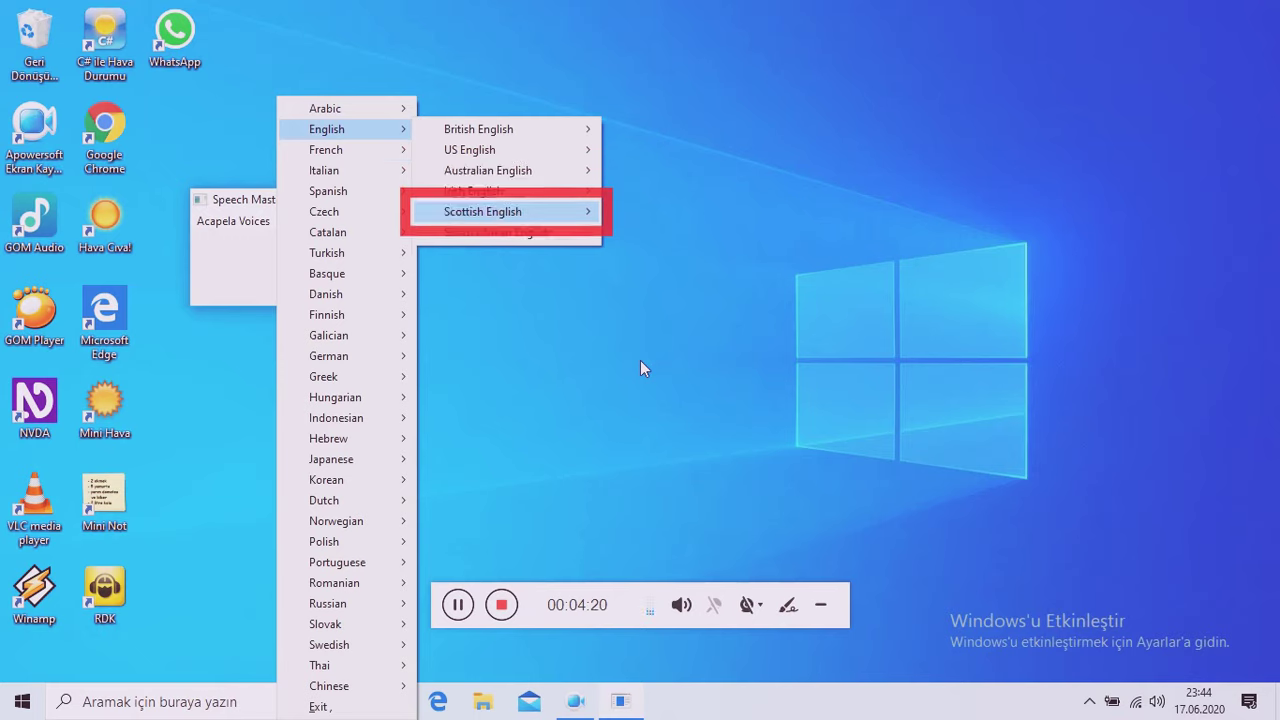
key(Down)
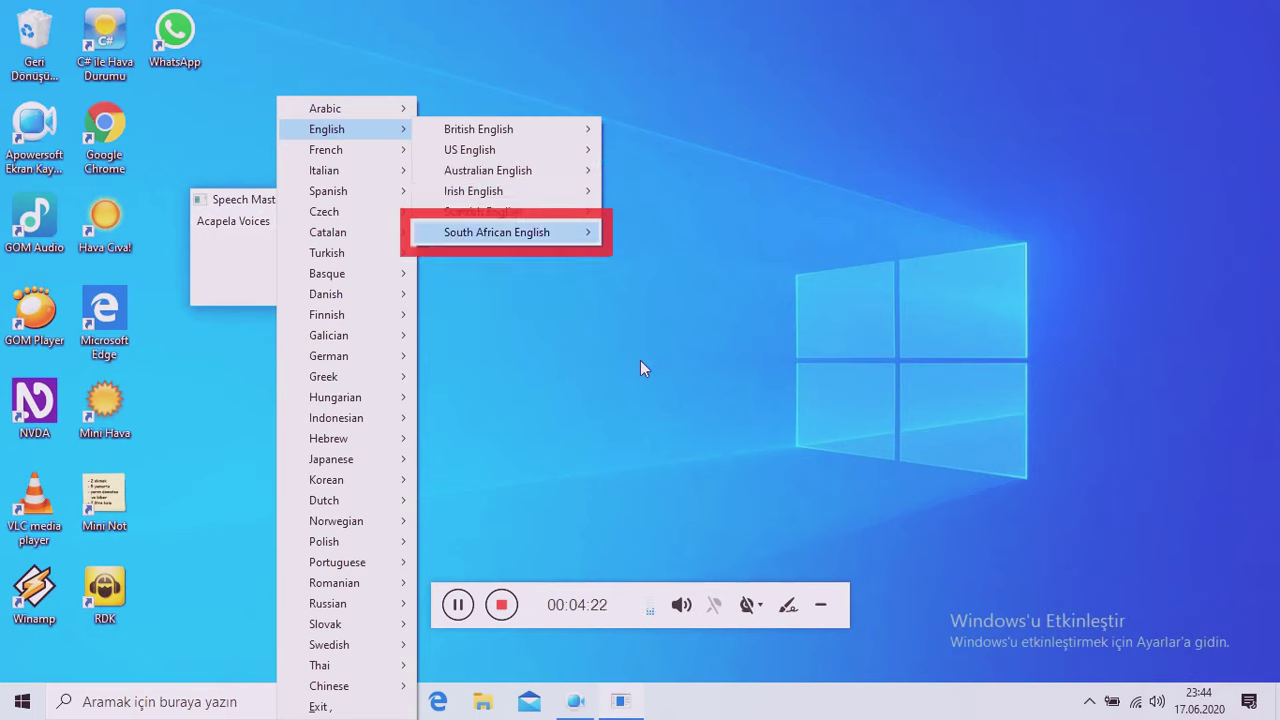
key(Down)
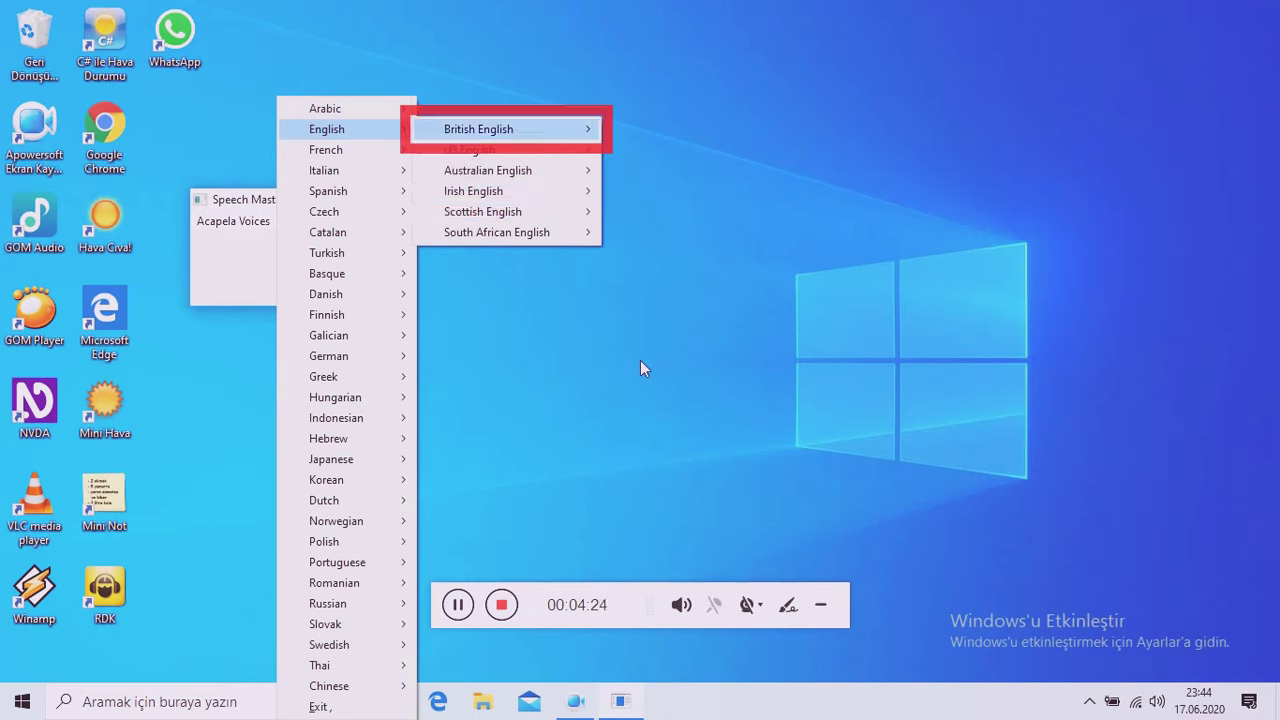
- Examine which British English voices Vocalizer offers, and return to the English variants
key(Right)
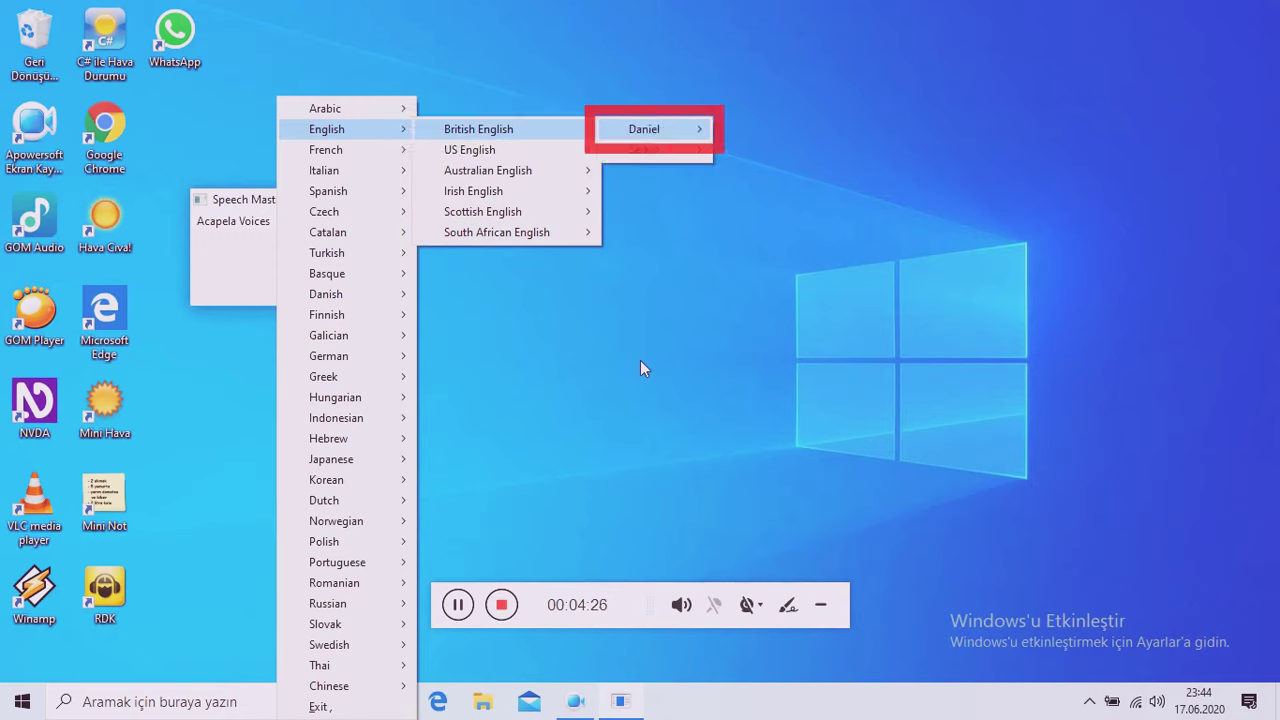
key(Down)
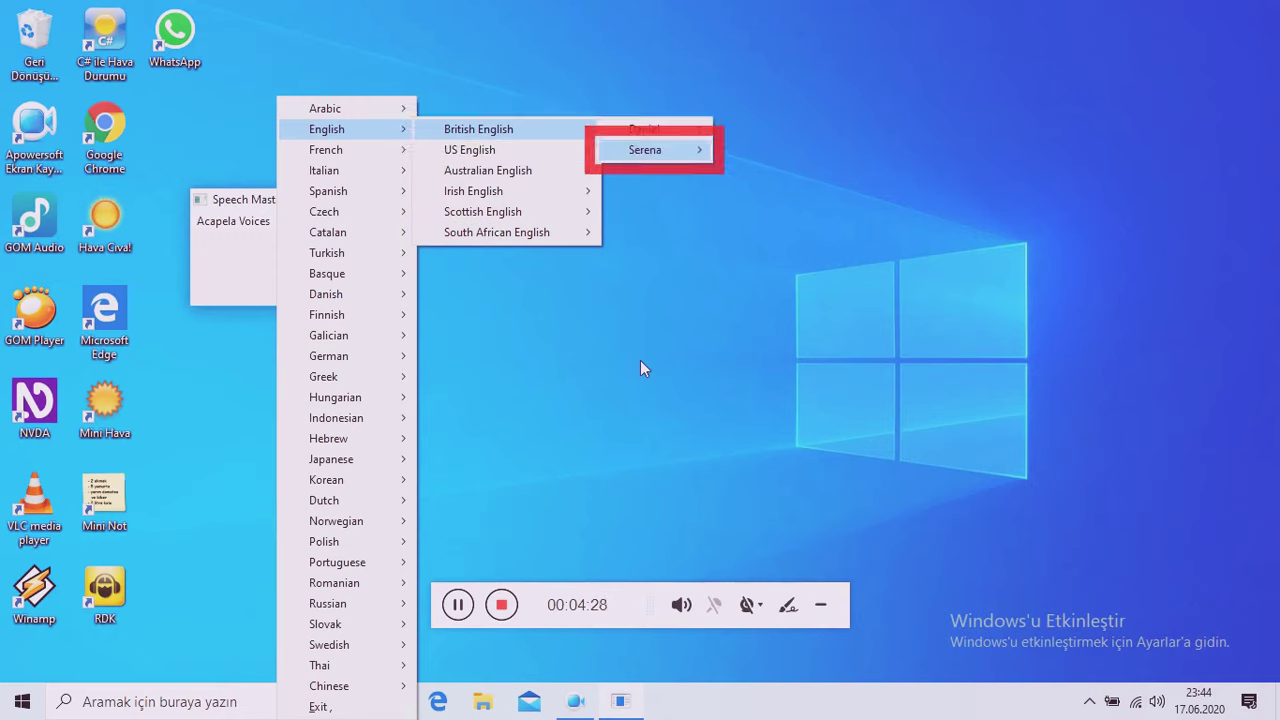
key(Up)
key(Left)
- Go through the US English voices offered under Vocalizer and return to the English variants
key(Down)
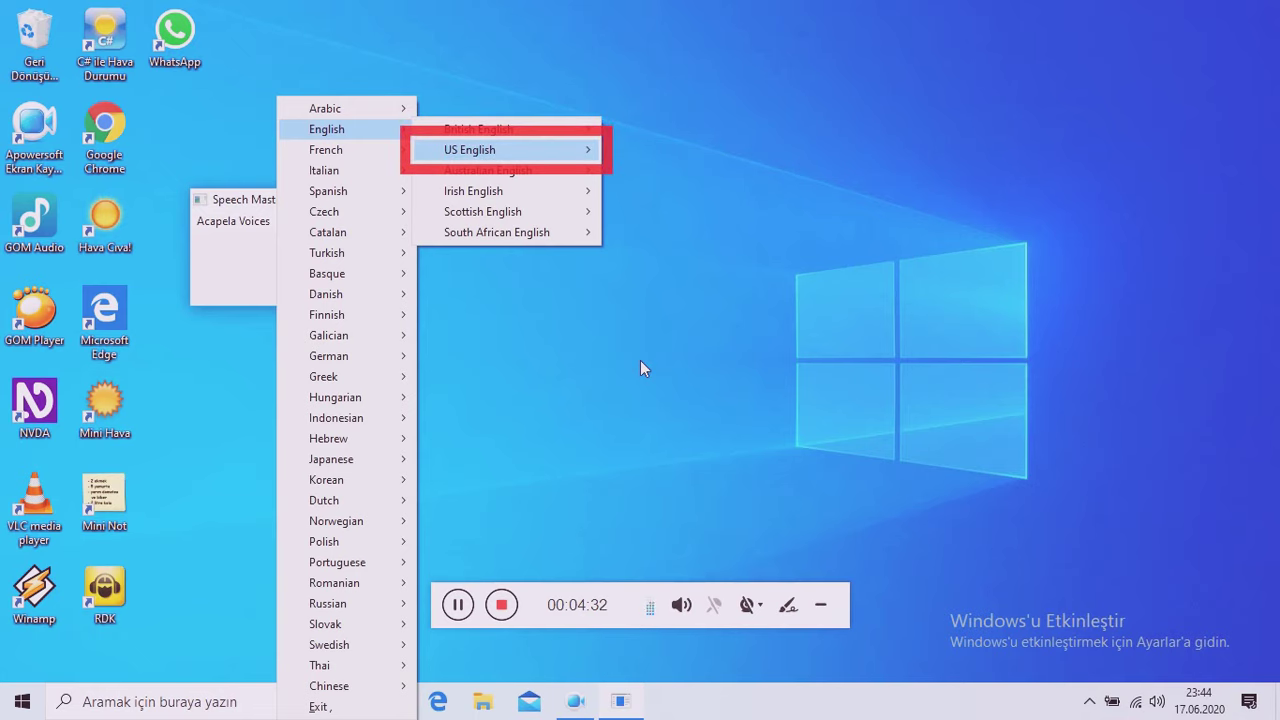
key(Right)
key(Down)
key(Down)
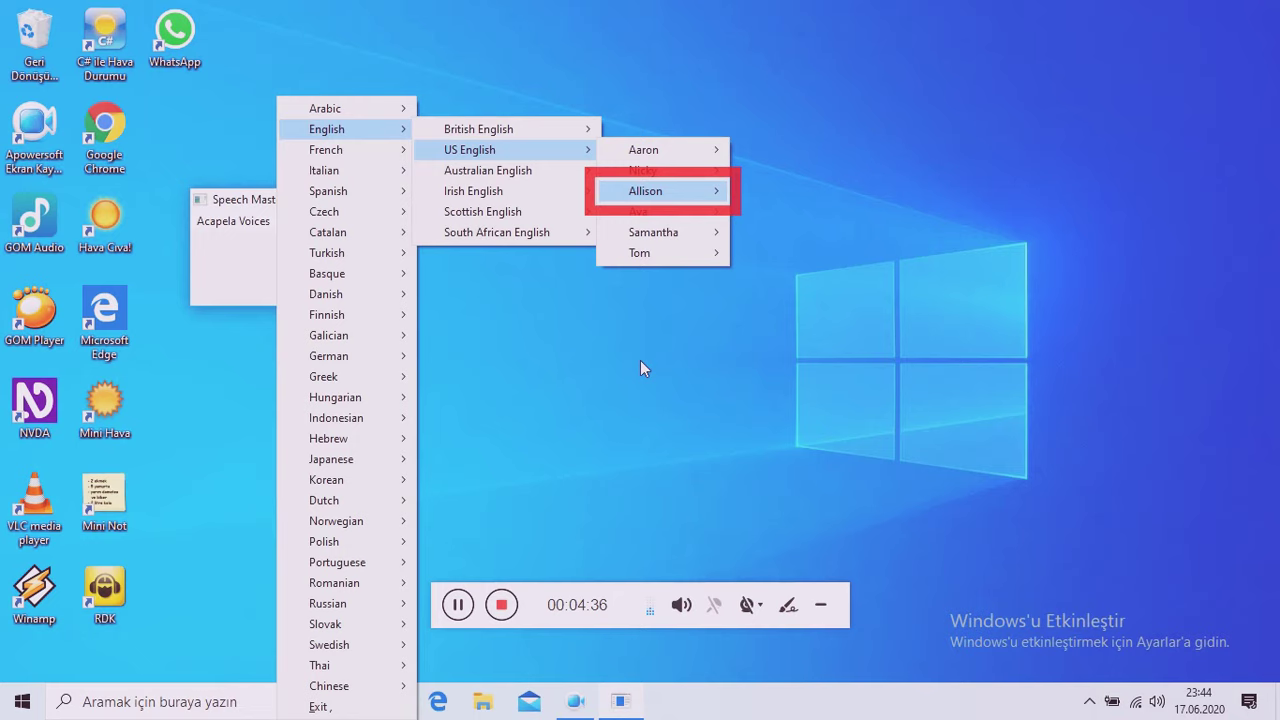
key(Down)
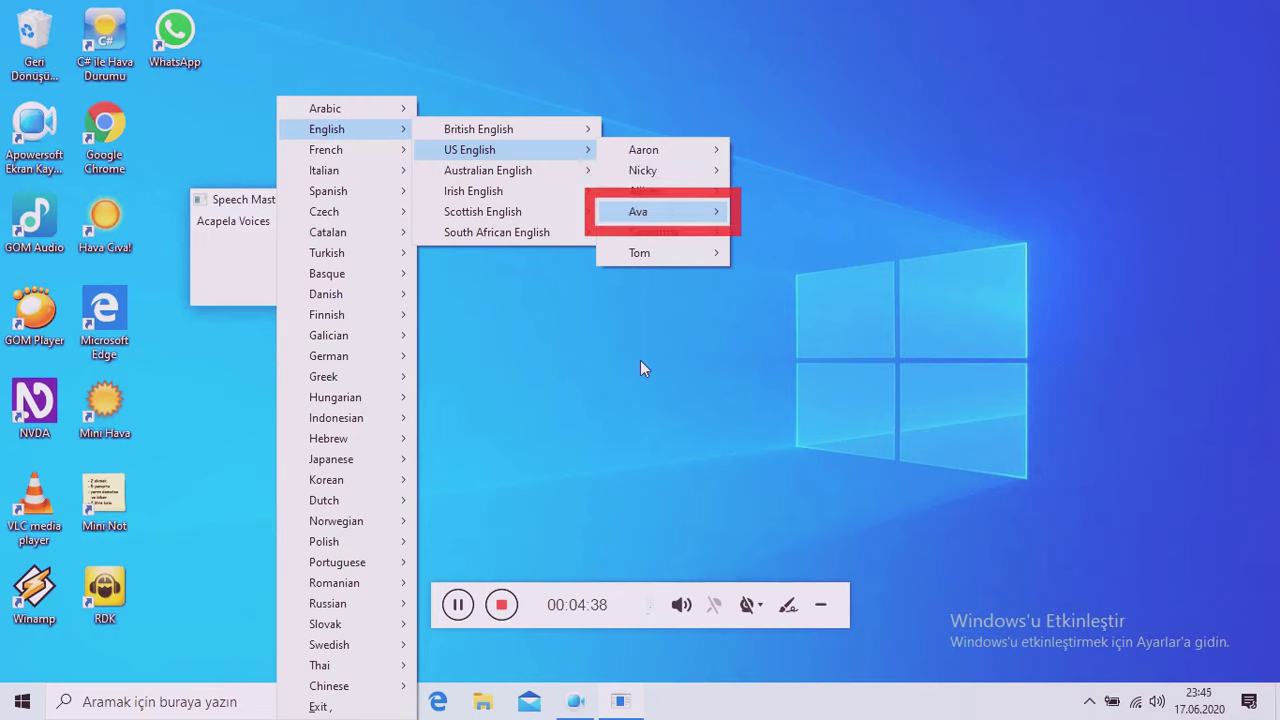
key(Down)
key(Down)
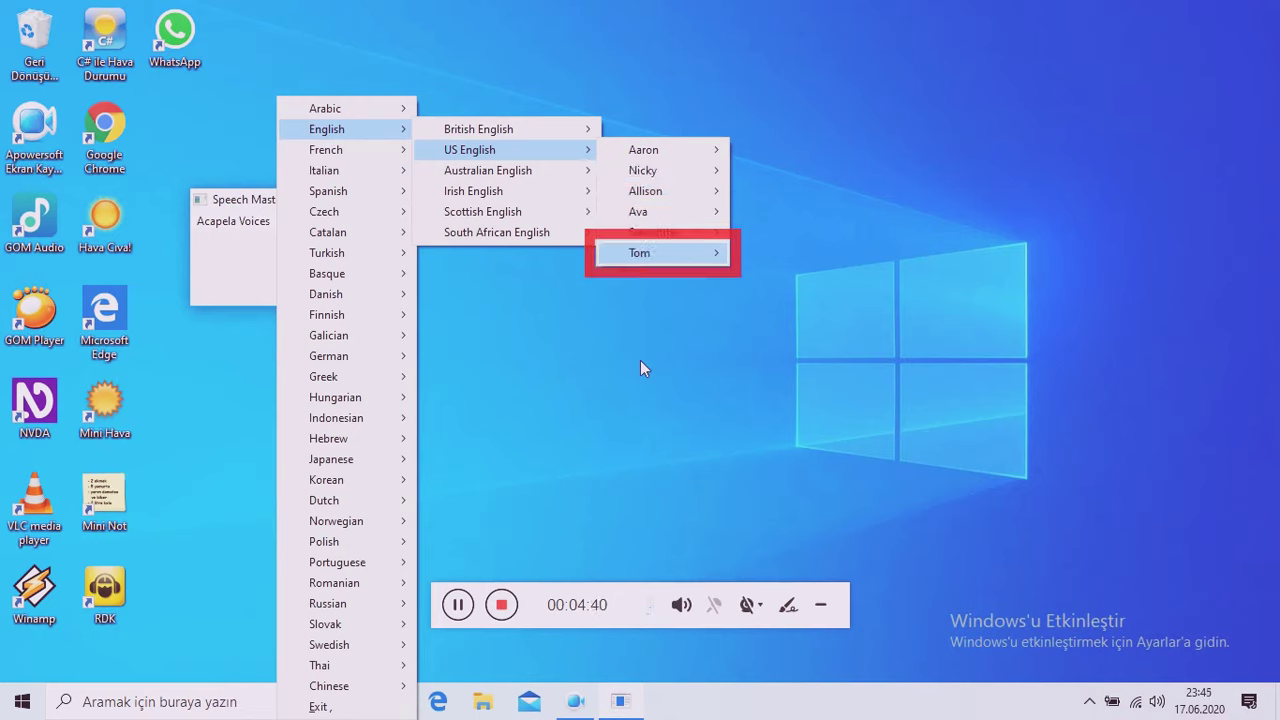
key(Down)
key(Left)
- Look through the voices Vocalizer offers for Australian English and Irish English
key(Down)
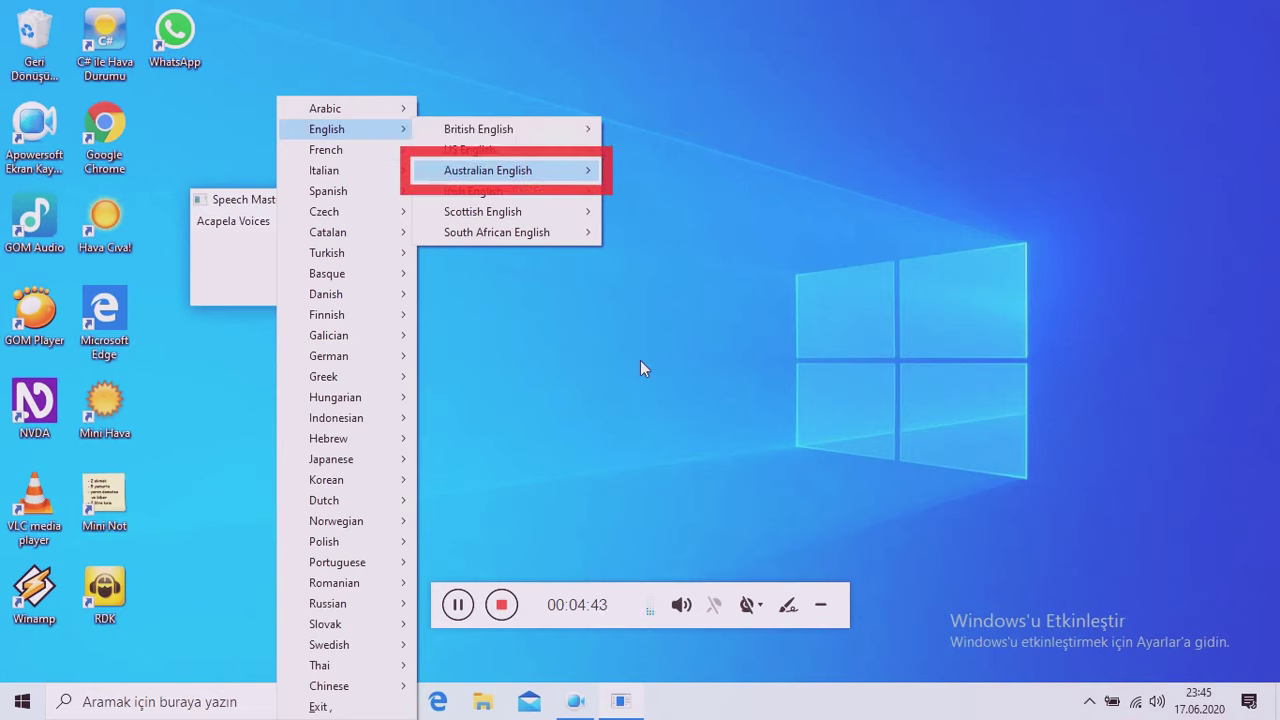
key(Right)
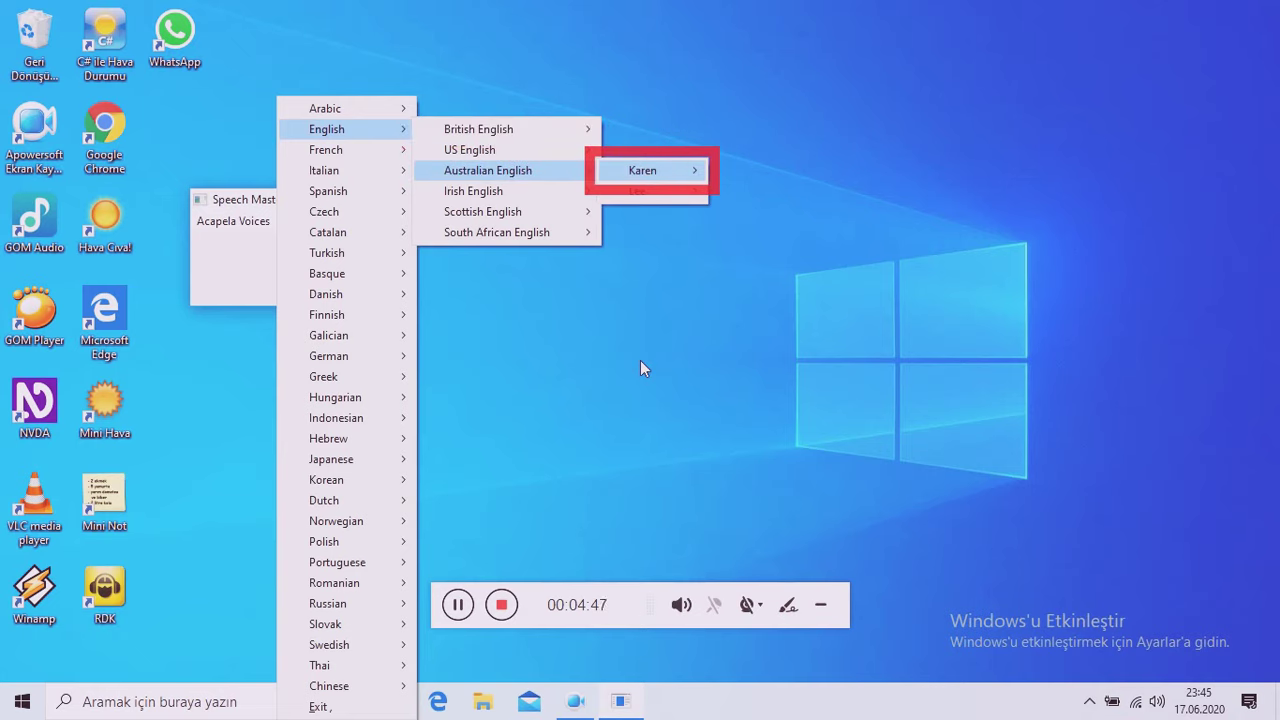
key(Down)
key(Left)
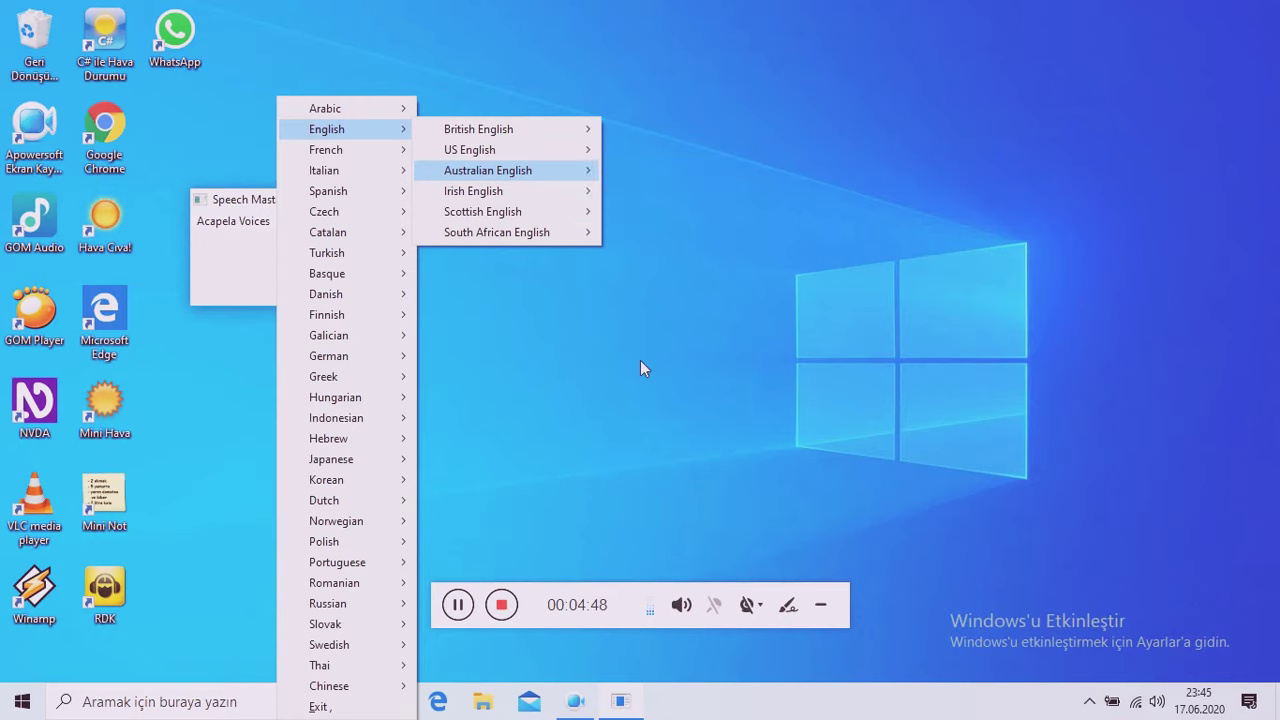
key(Down)
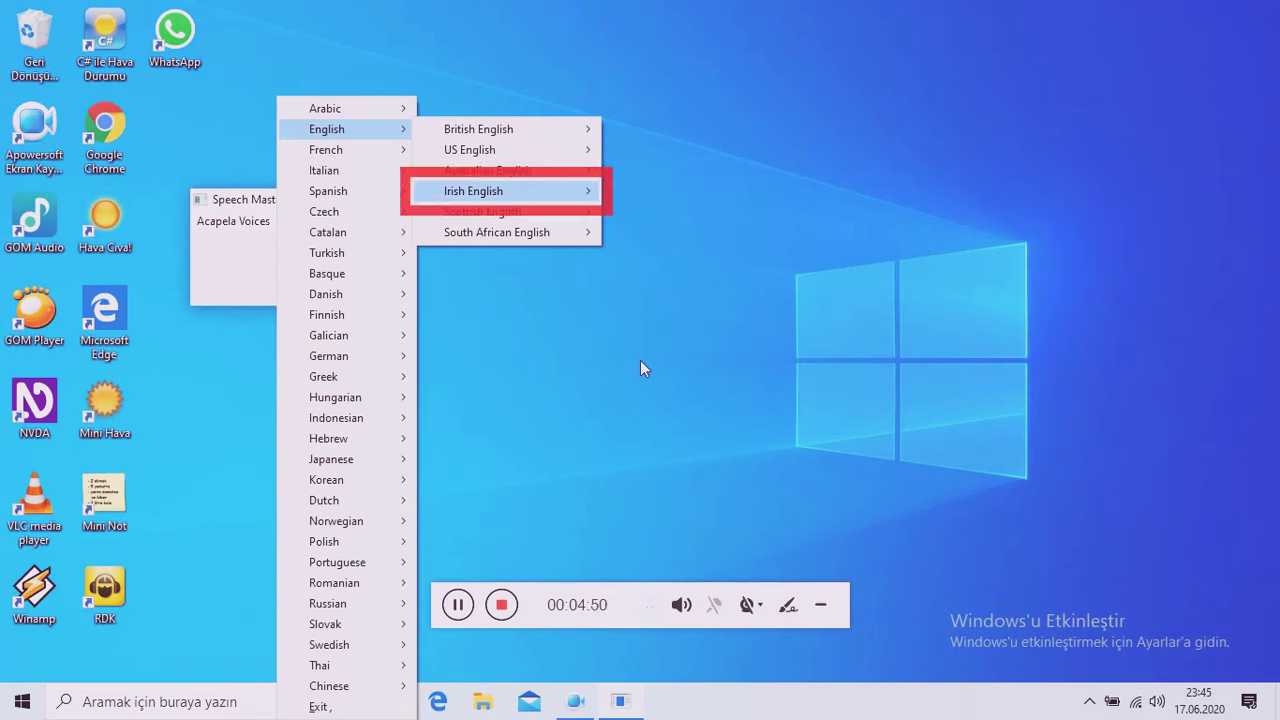
key(Right)
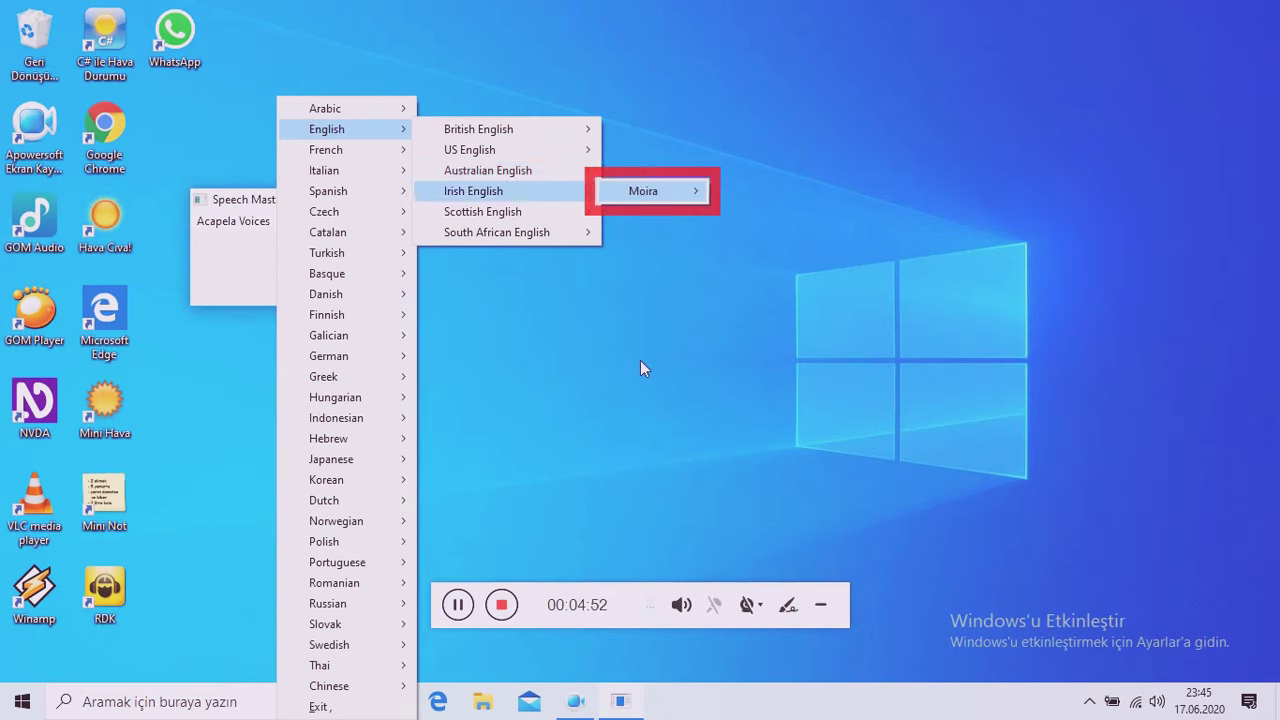
key(Left)
- Check the Vocalizer voices offered for Scottish English and South African English, and return to the English variants
key(Down)
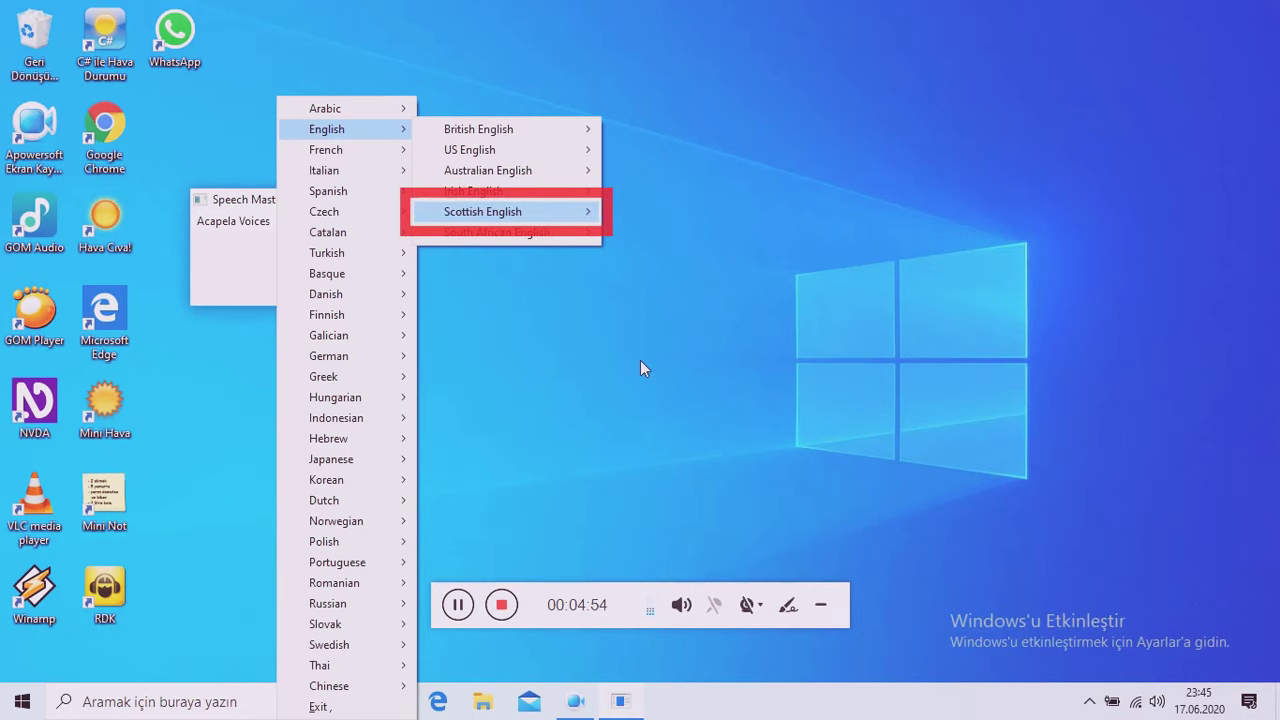
key(Right)
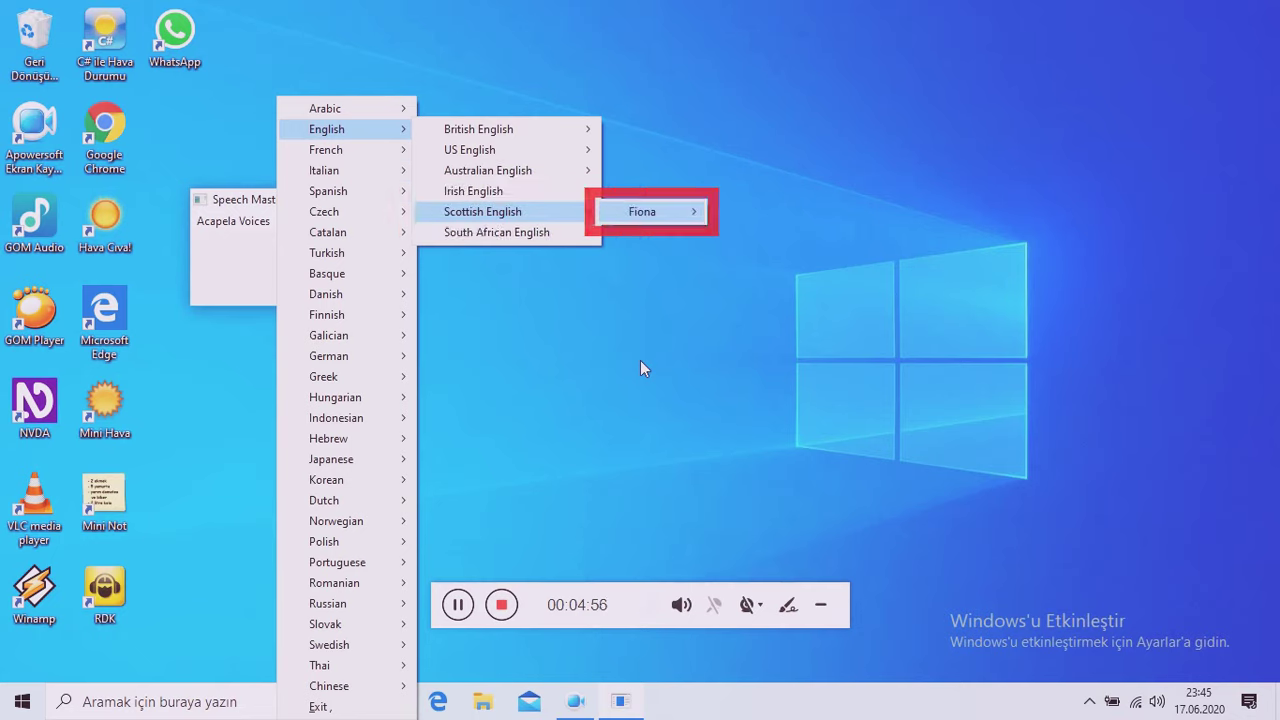
key(Left)
key(Down)
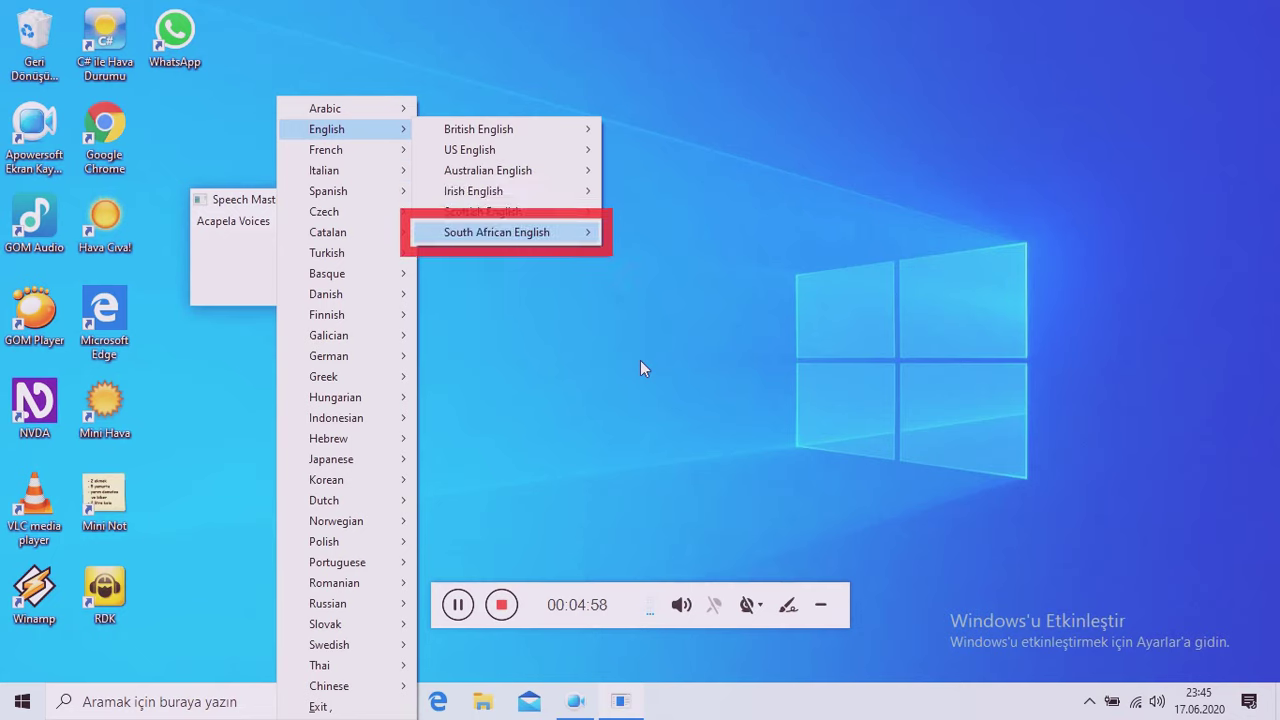
key(Right)
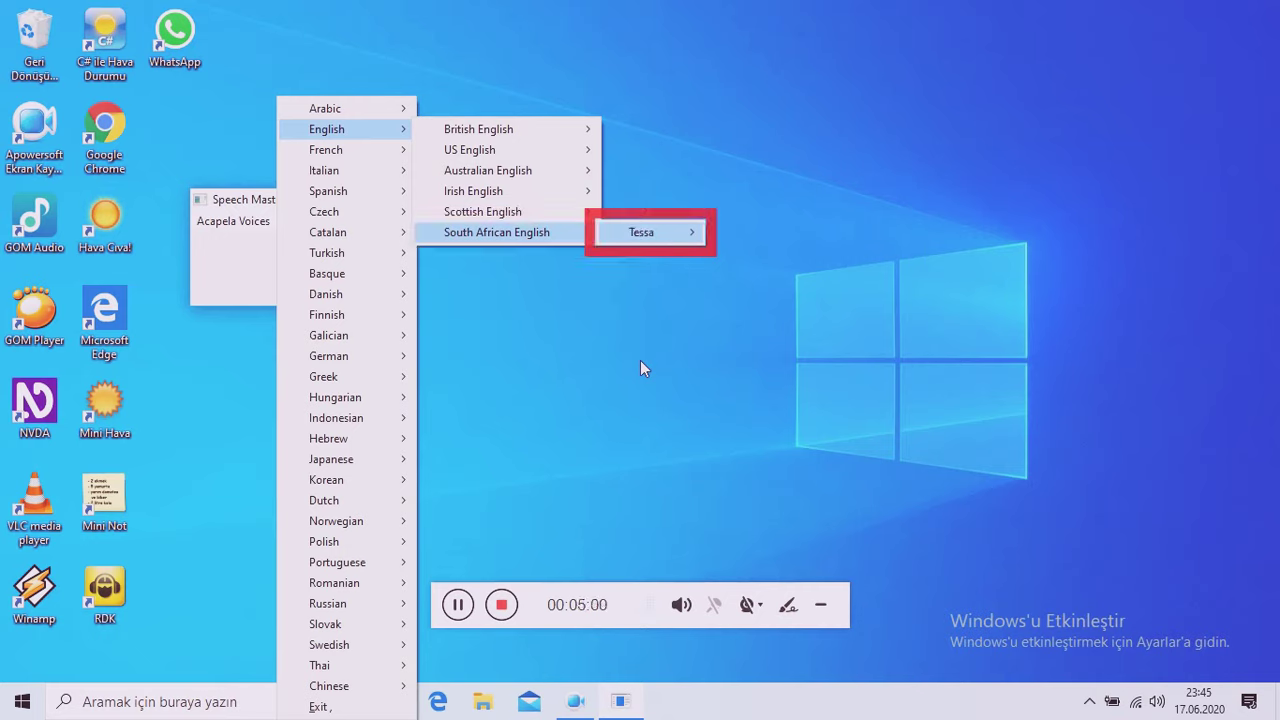
key(Left)
- Review the list of English variants once more, from British English to South African English
key(Down)
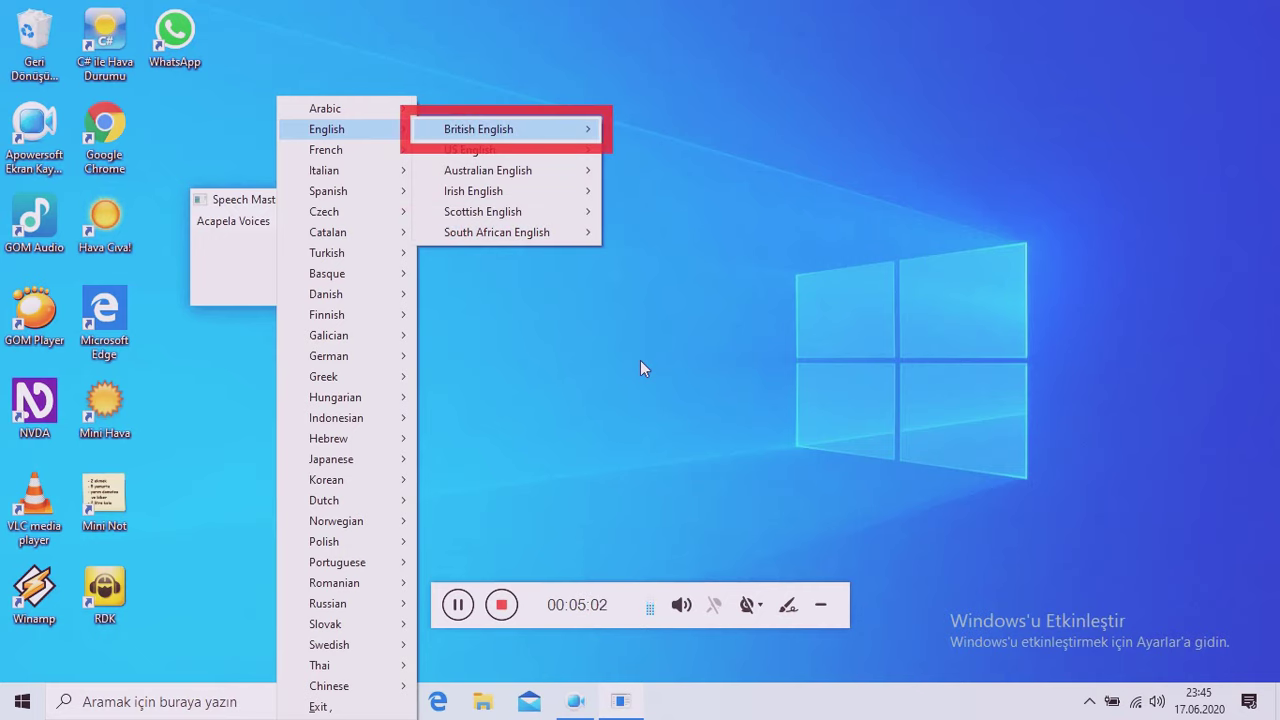
key(Left)
key(Down)
key(Up)
key(Right)
key(Down)
key(Down)
key(Down)
key(Down)
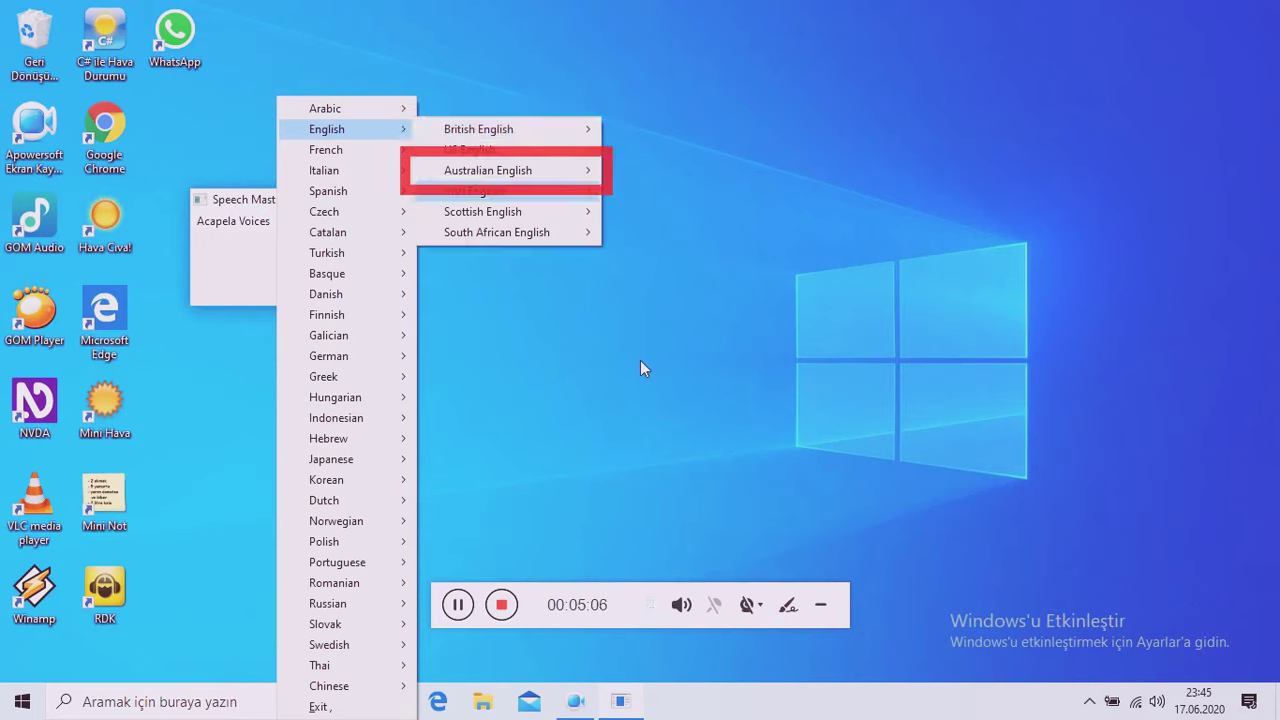
key(Down)
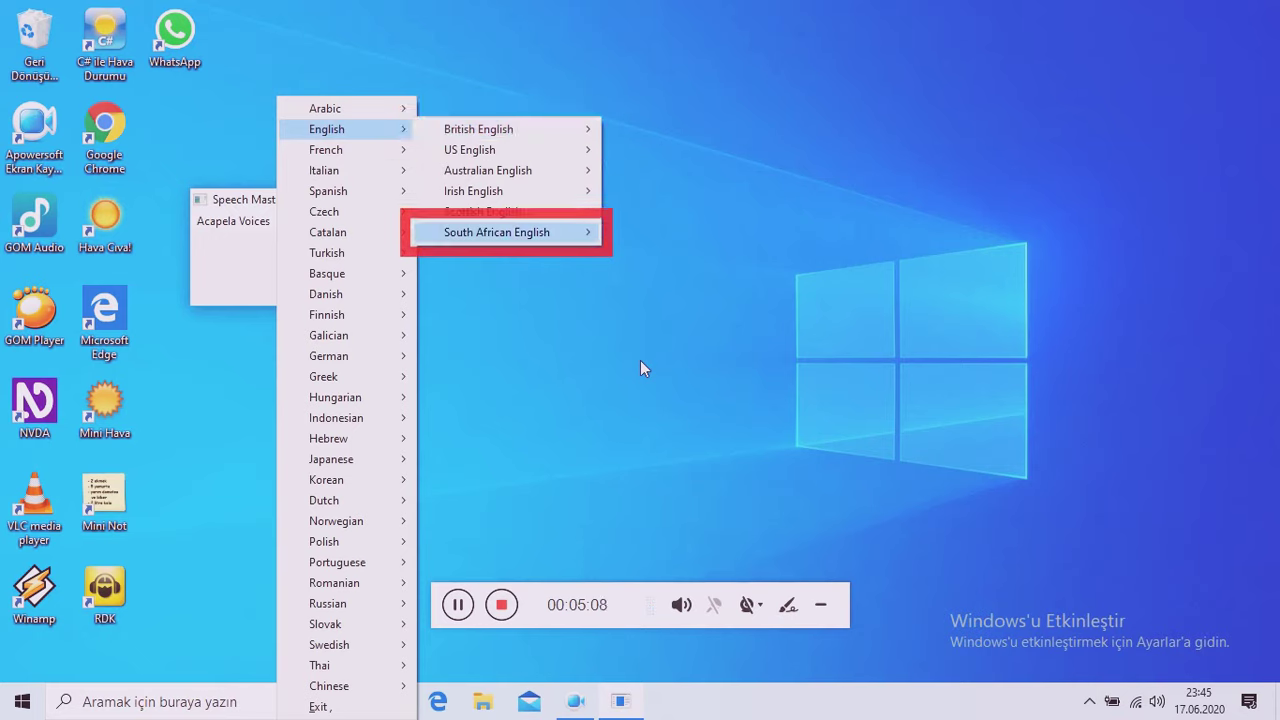
- Examine the French offering under Vocalizer, including the Canadian French voices and the voices Audrey and Thomas
key(Left)
key(Down)
key(Right)
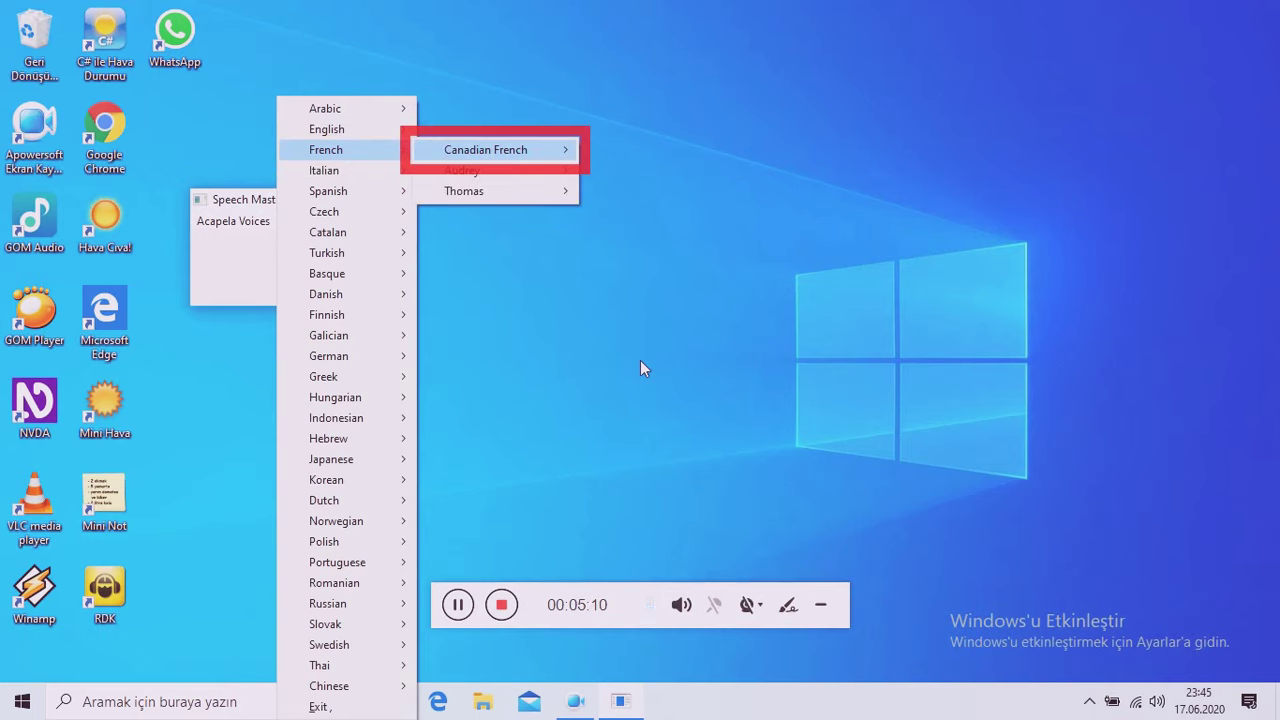
key(Right)
key(Down)
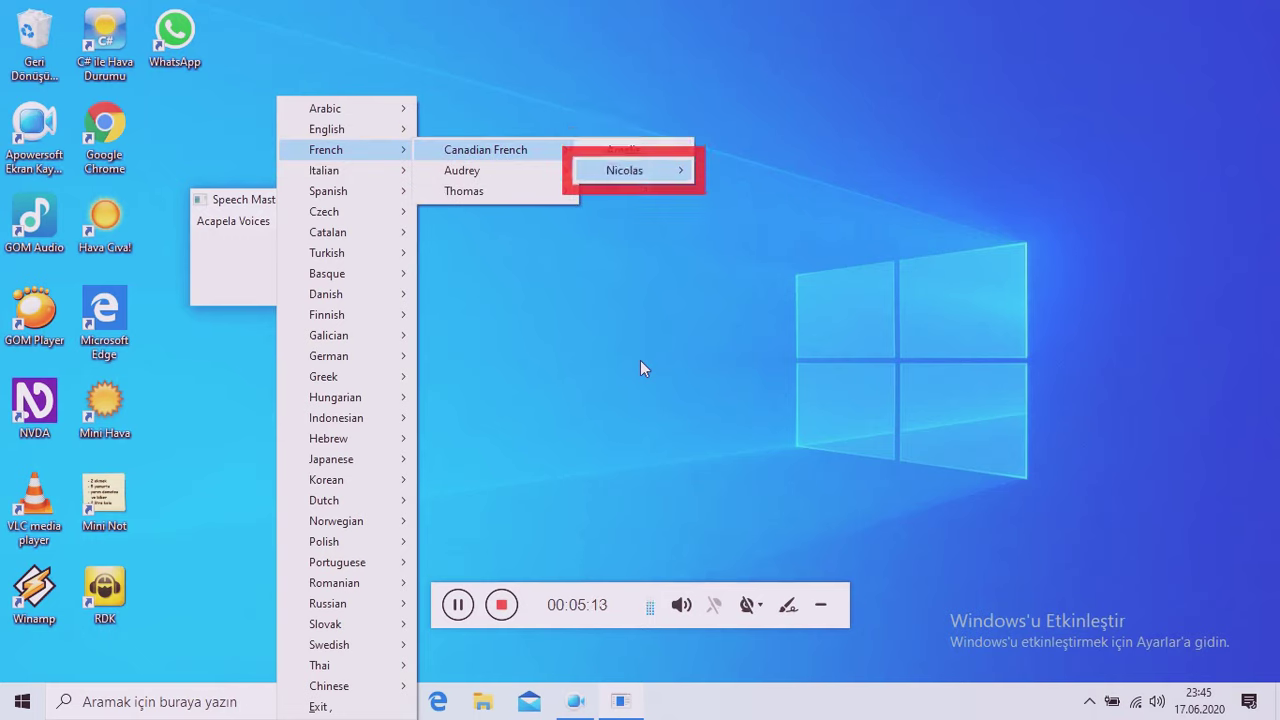
key(Left)
key(Down)
key(Right)
key(Left)
key(Down)
key(Left)
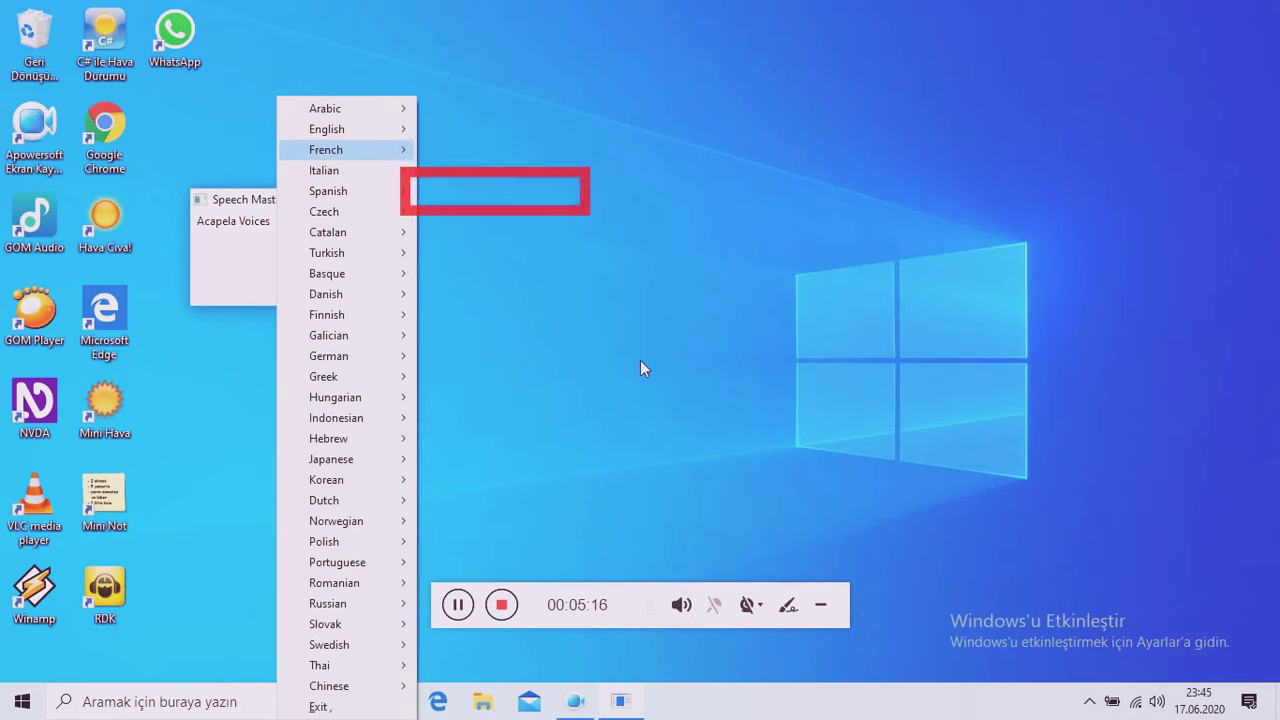
- Go through the Italian voices offered under Vocalizer, from Alice to Paola, and return to the languages
key(Down)
key(Right)
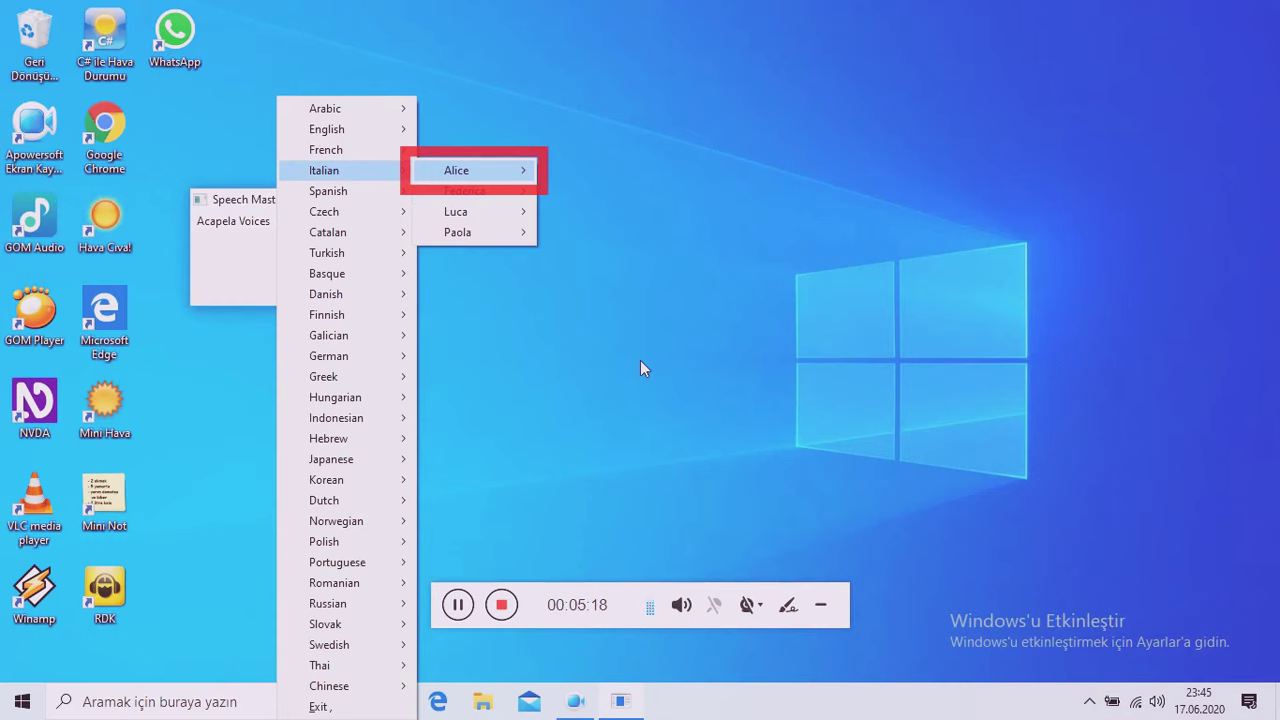
key(Down)
key(Down)
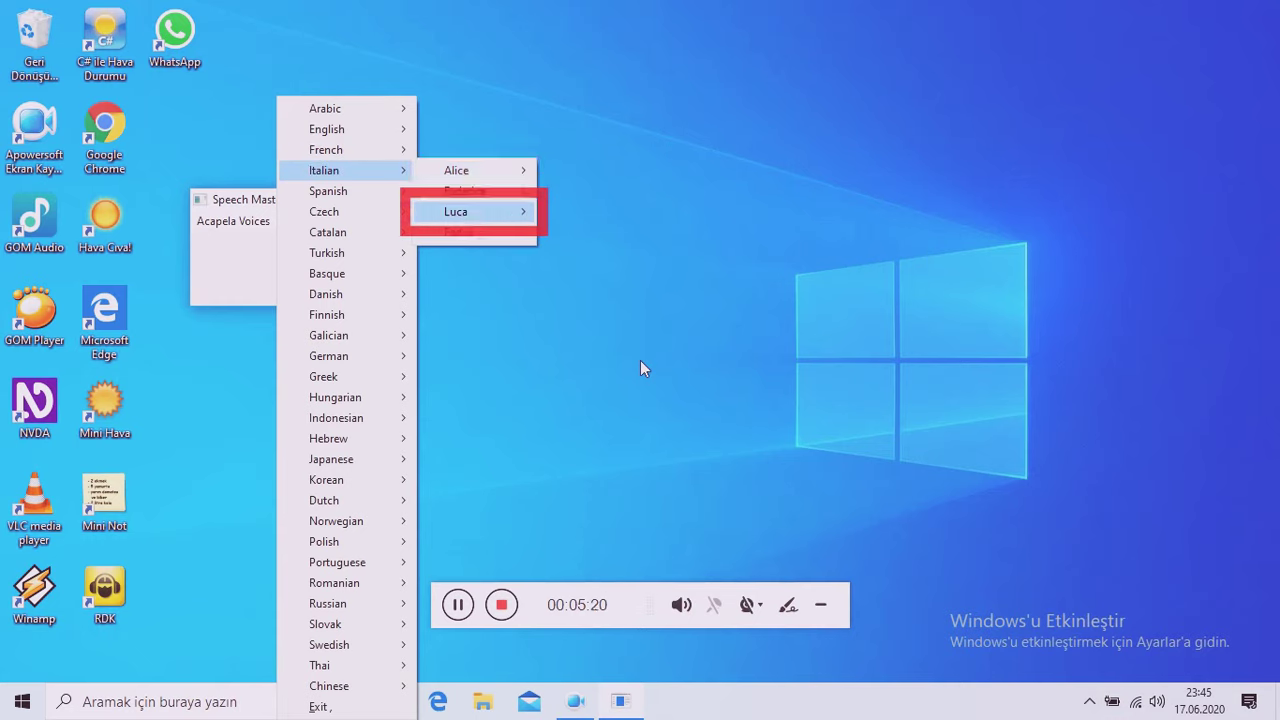
key(Down)
key(Left)
- Look through the Argentinian Spanish and Mexican Spanish voices offered under Vocalizer
key(Down)
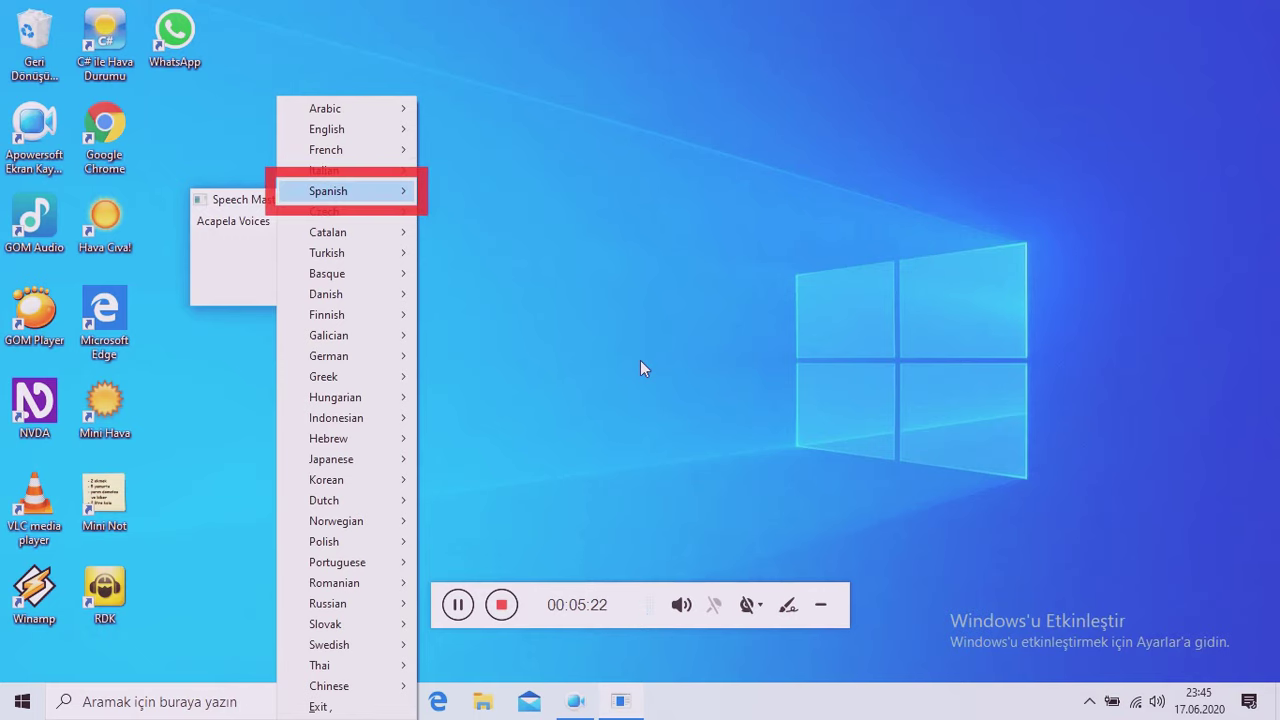
key(Right)
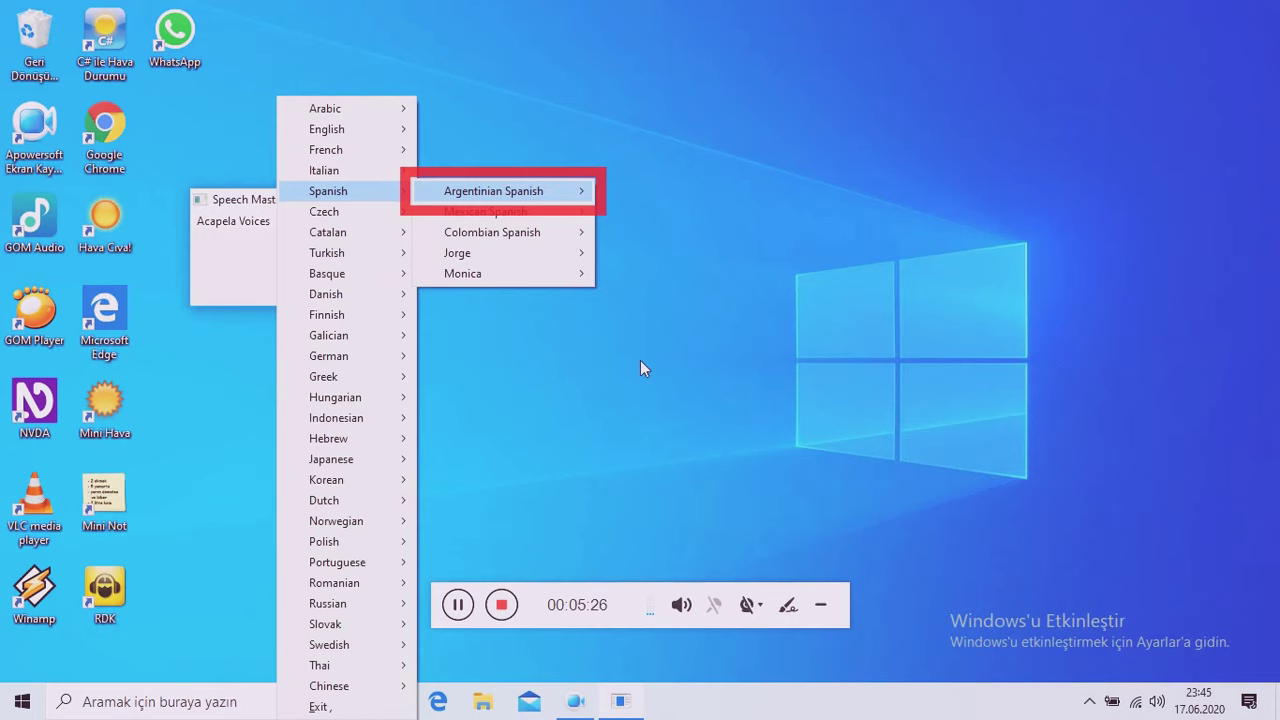
key(Right)
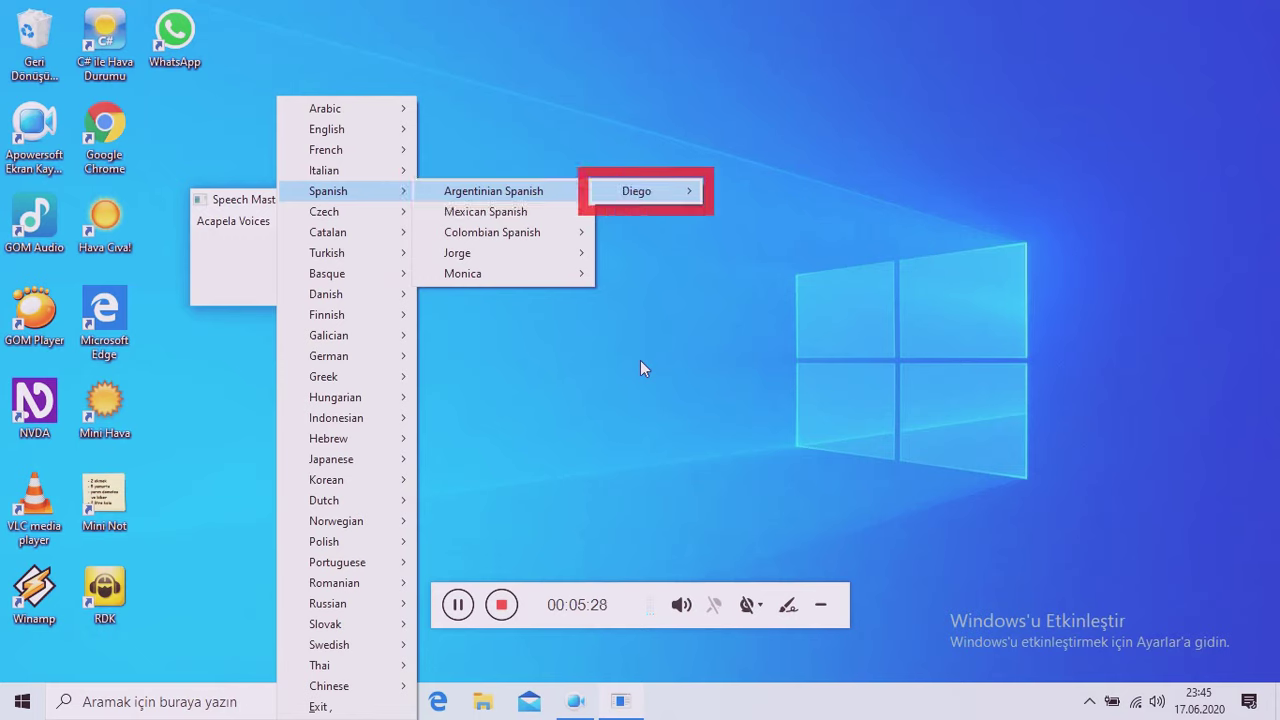
key(Left)
key(Down)
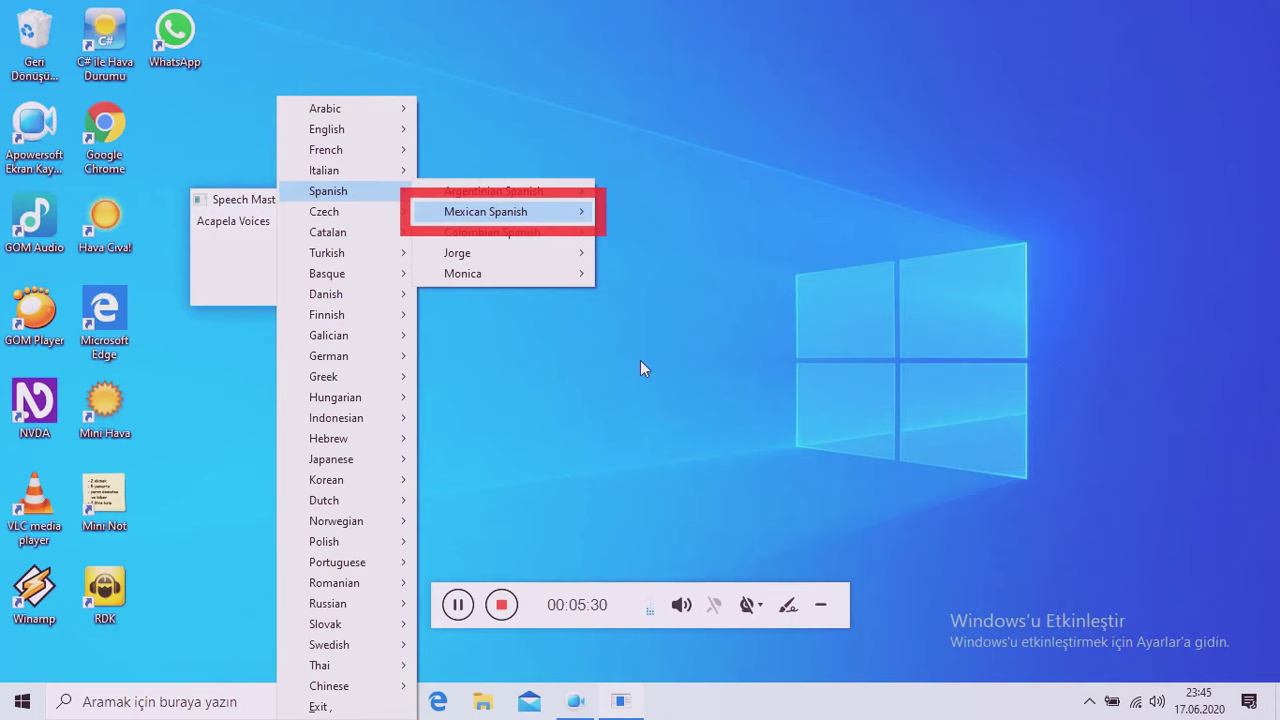
key(Right)
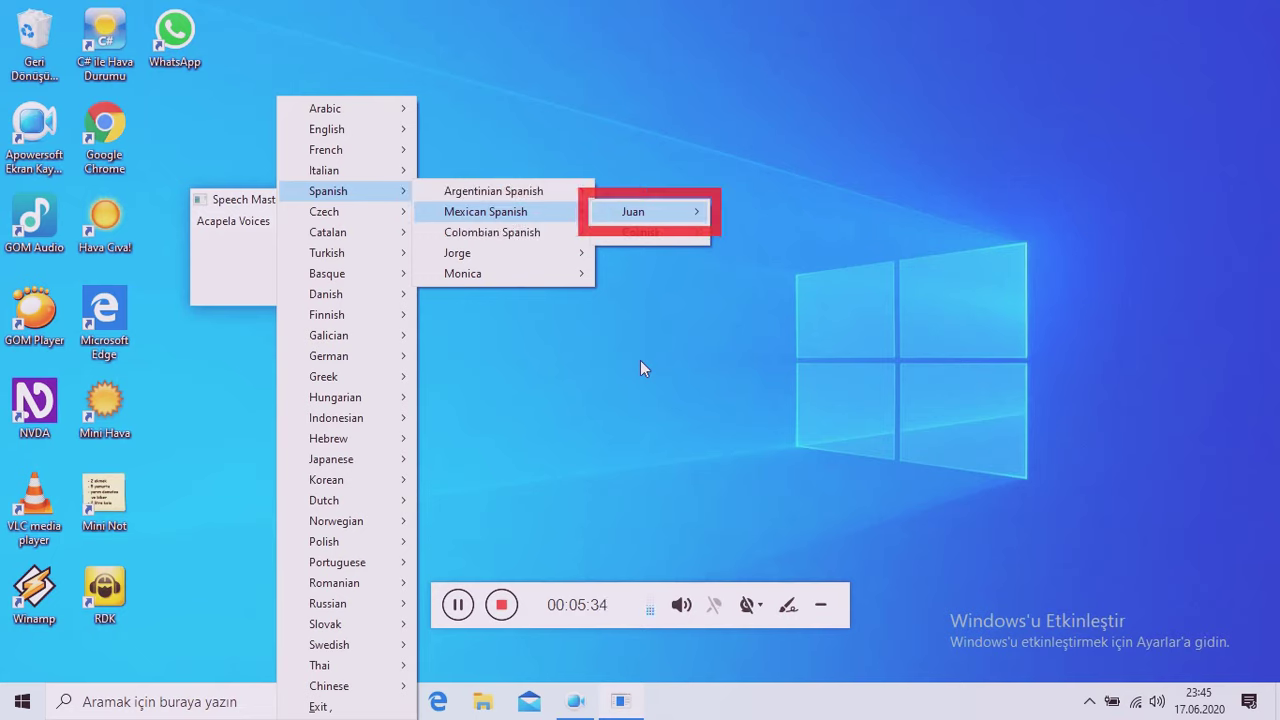
key(Down)
key(Left)
- Look through the voices offered for Colombian Spanish and return to the Spanish variants
key(Down)
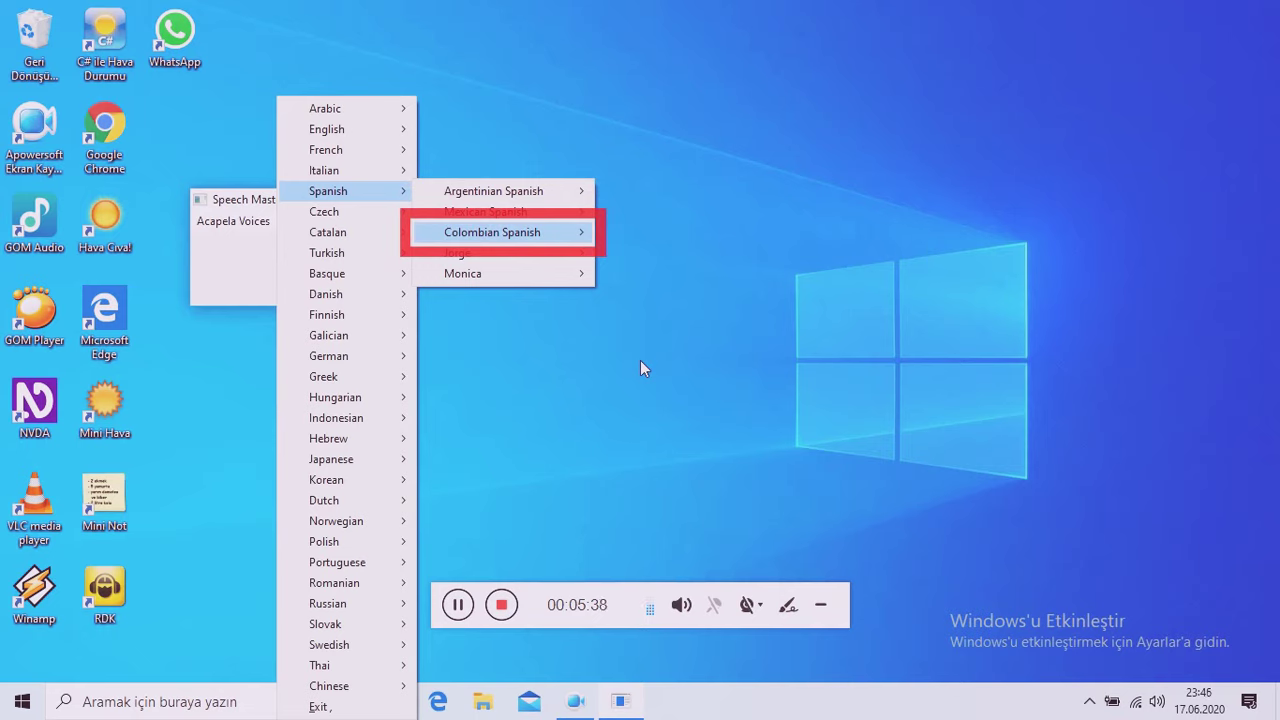
key(Right)
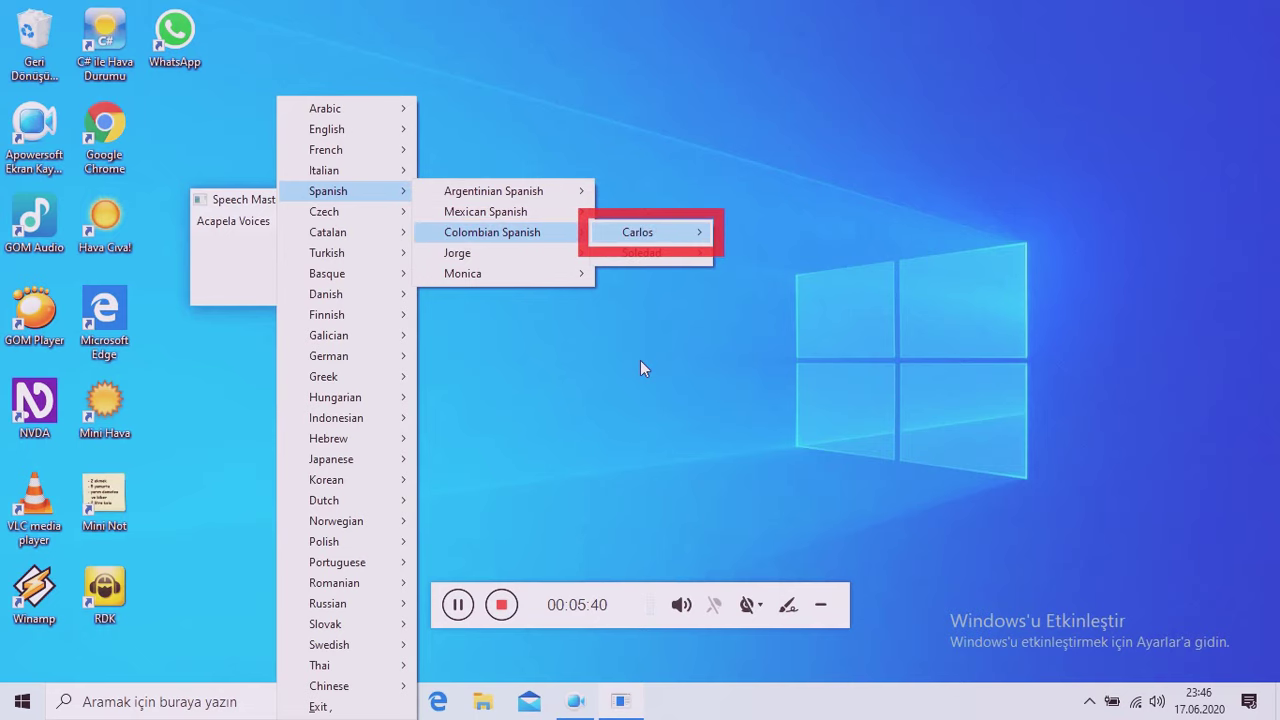
key(Down)
key(Left)
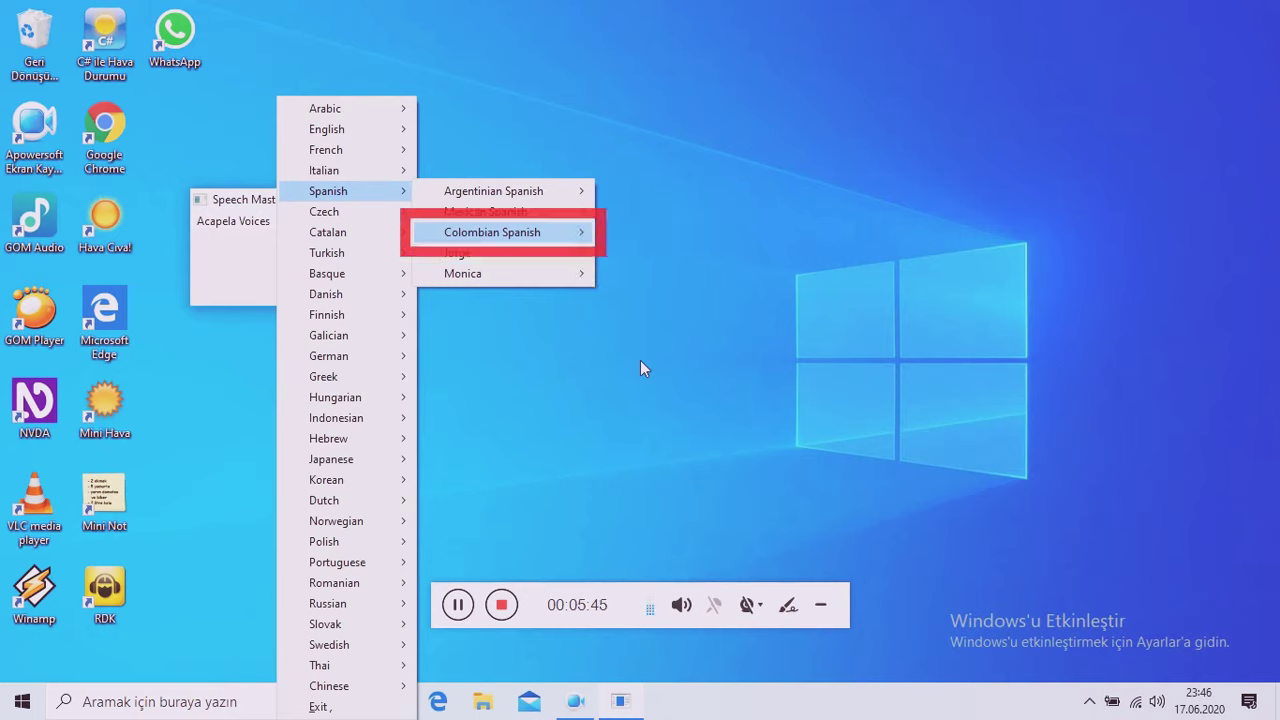
- Check the options of the Spanish voices Jorge and Monica, and return to the languages
key(Down)
key(Right)
key(Left)
key(Down)
key(Right)
key(Left)
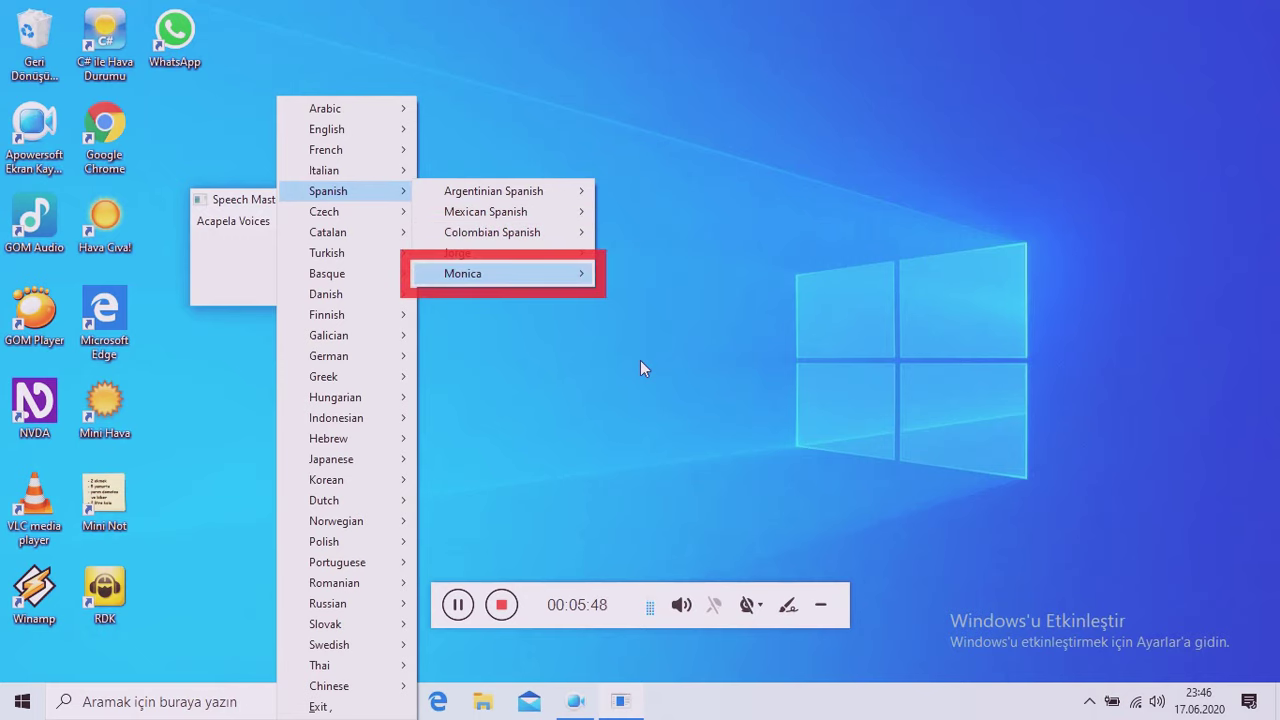
key(Down)
key(Left)
- Go through the Czech voices offered under Vocalizer and return to the languages
key(Down)
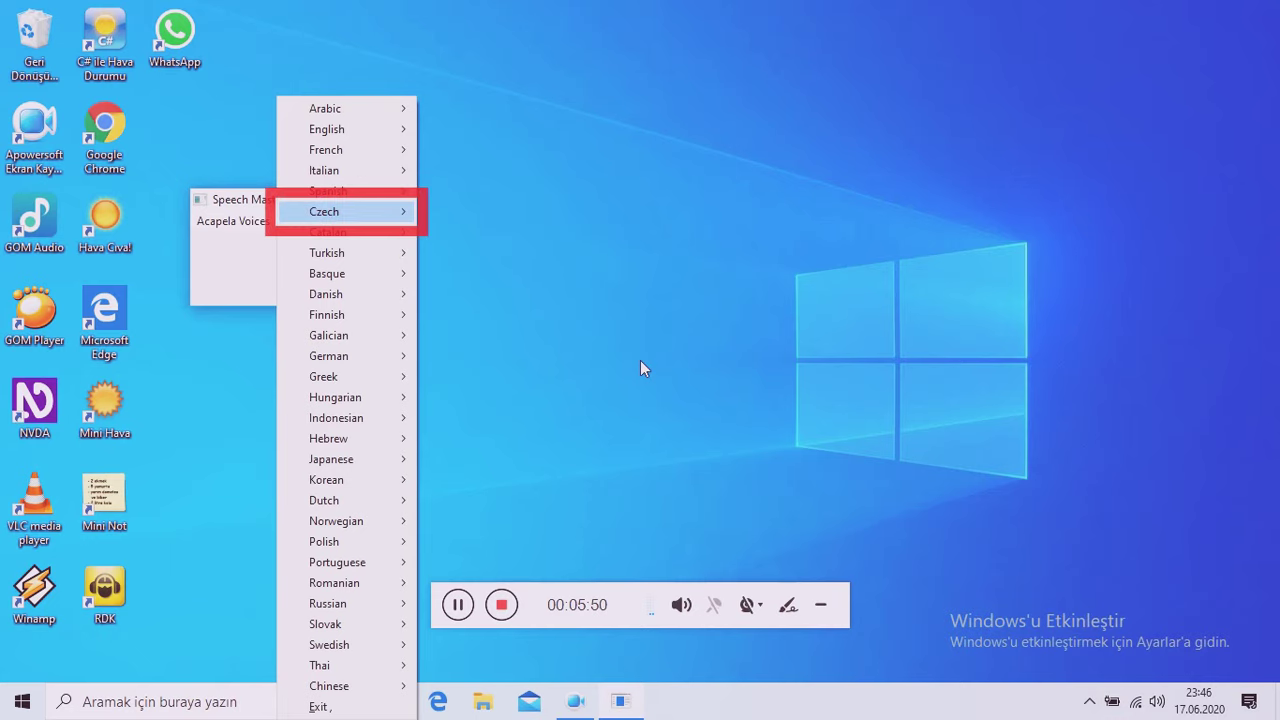
key(Right)
key(Down)
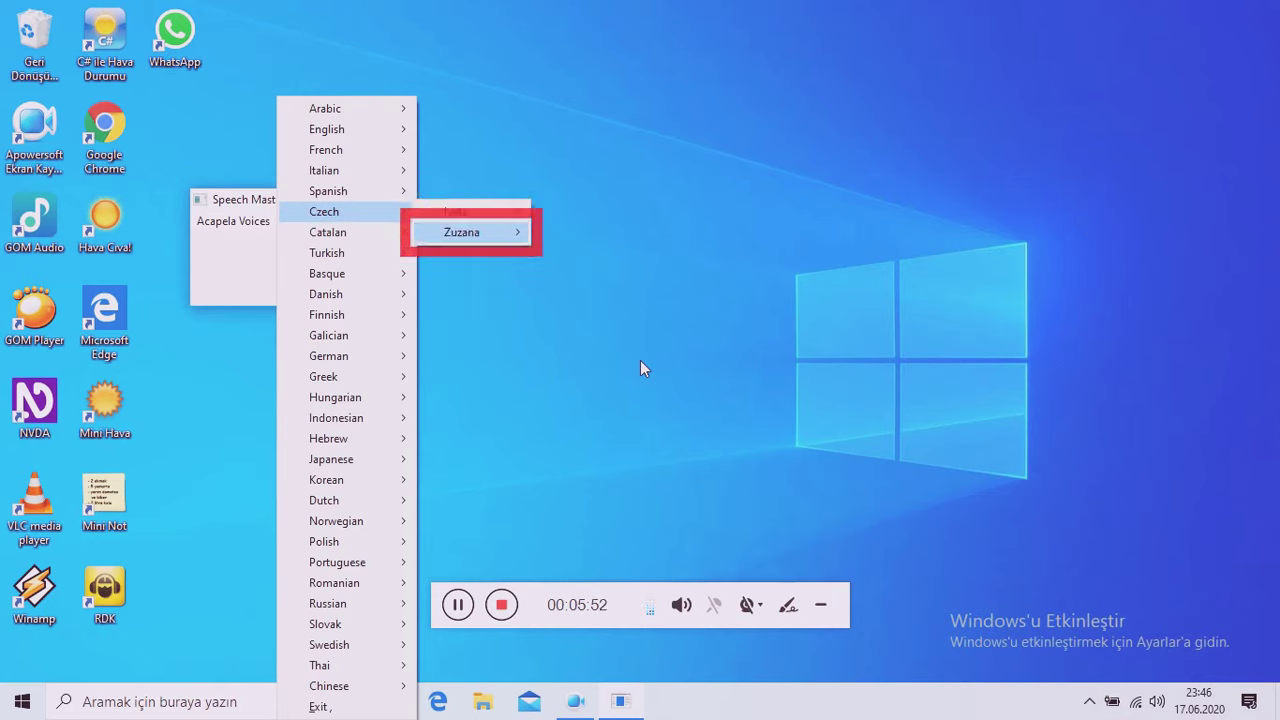
key(Left)
- Examine the download and example-listening options of the Catalan voice Montserrat, and return to the languages
key(Down)
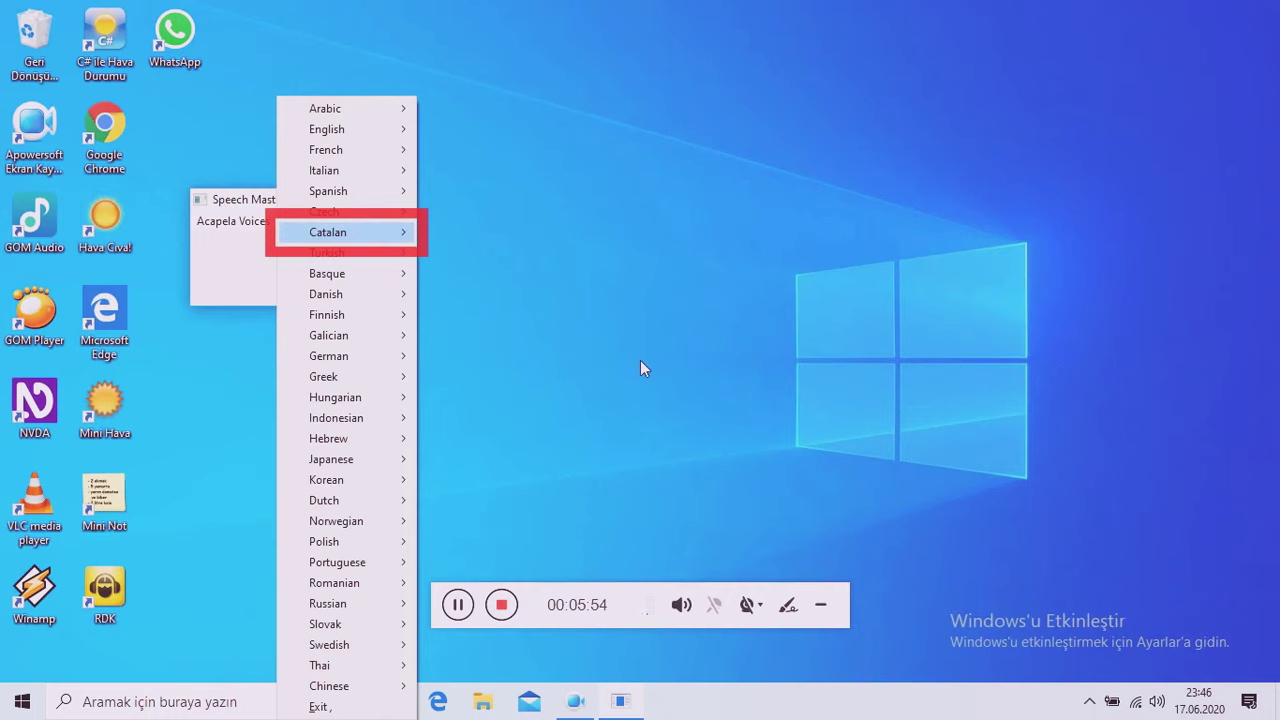
key(Right)
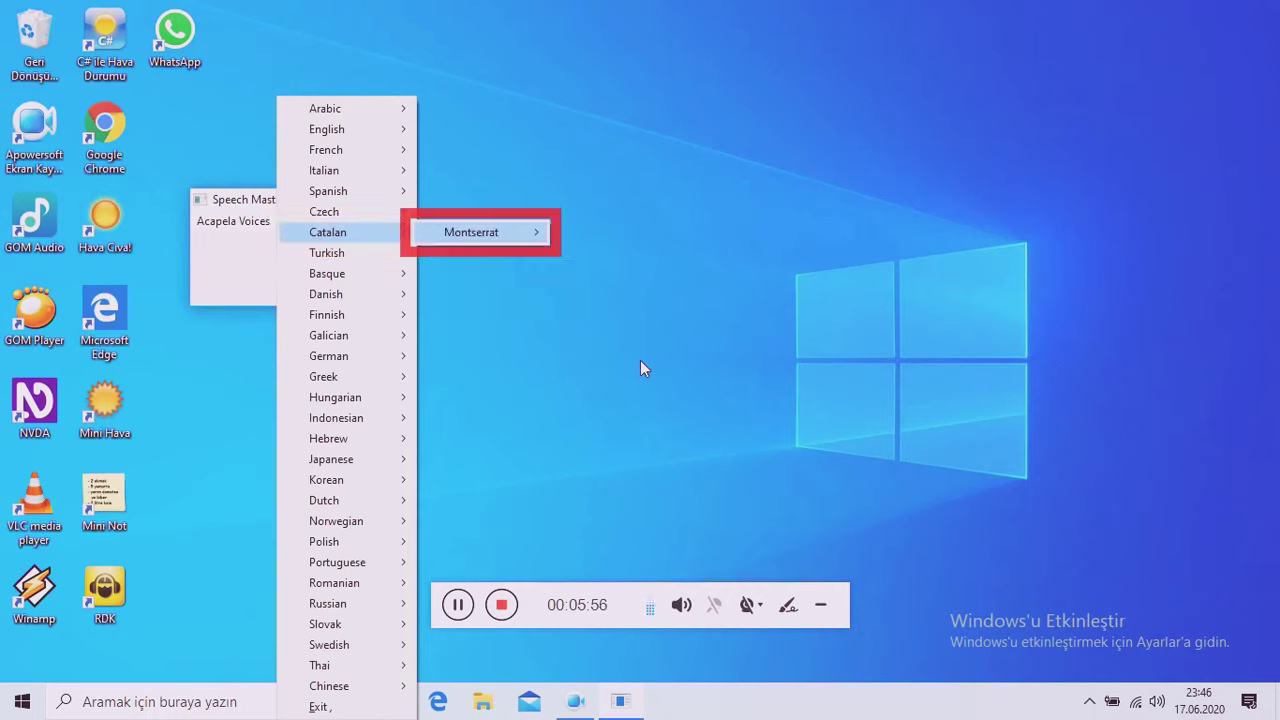
key(Right)
key(Down)
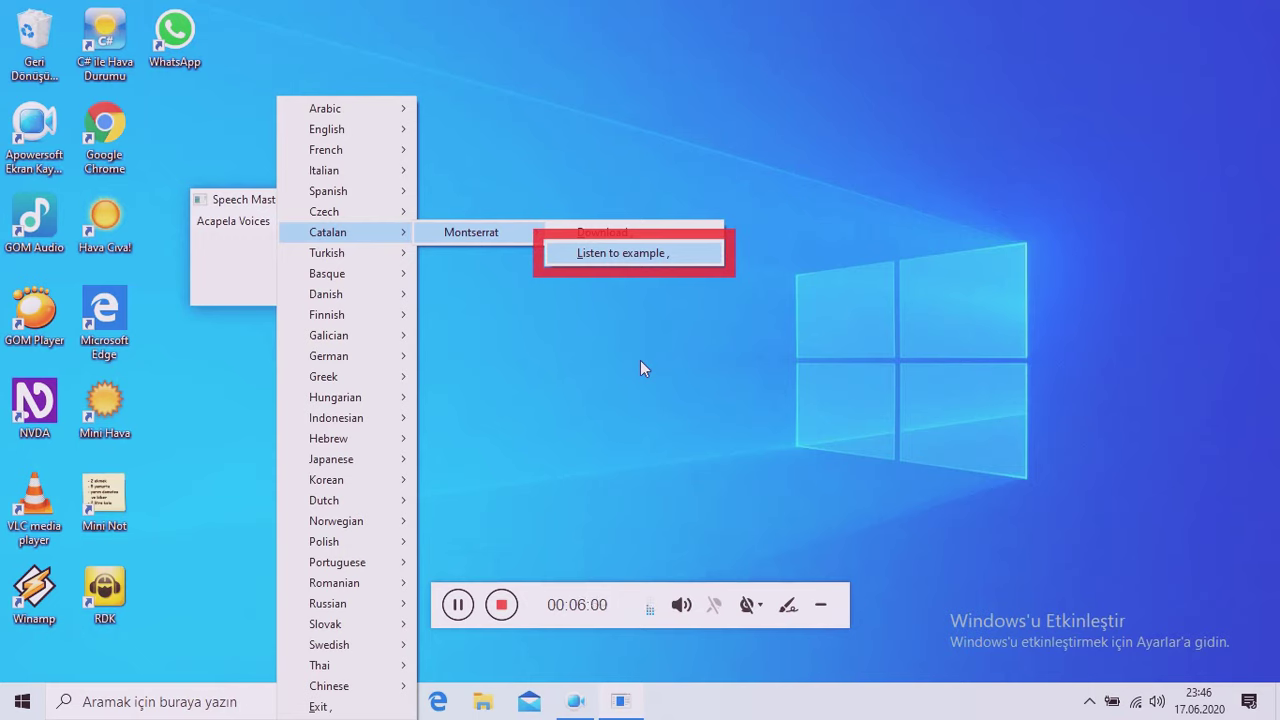
key(Left)
key(Left)
- Check the download and example-listening options of the Turkish voices Cem and Yelda, and return to the languages
key(Down)
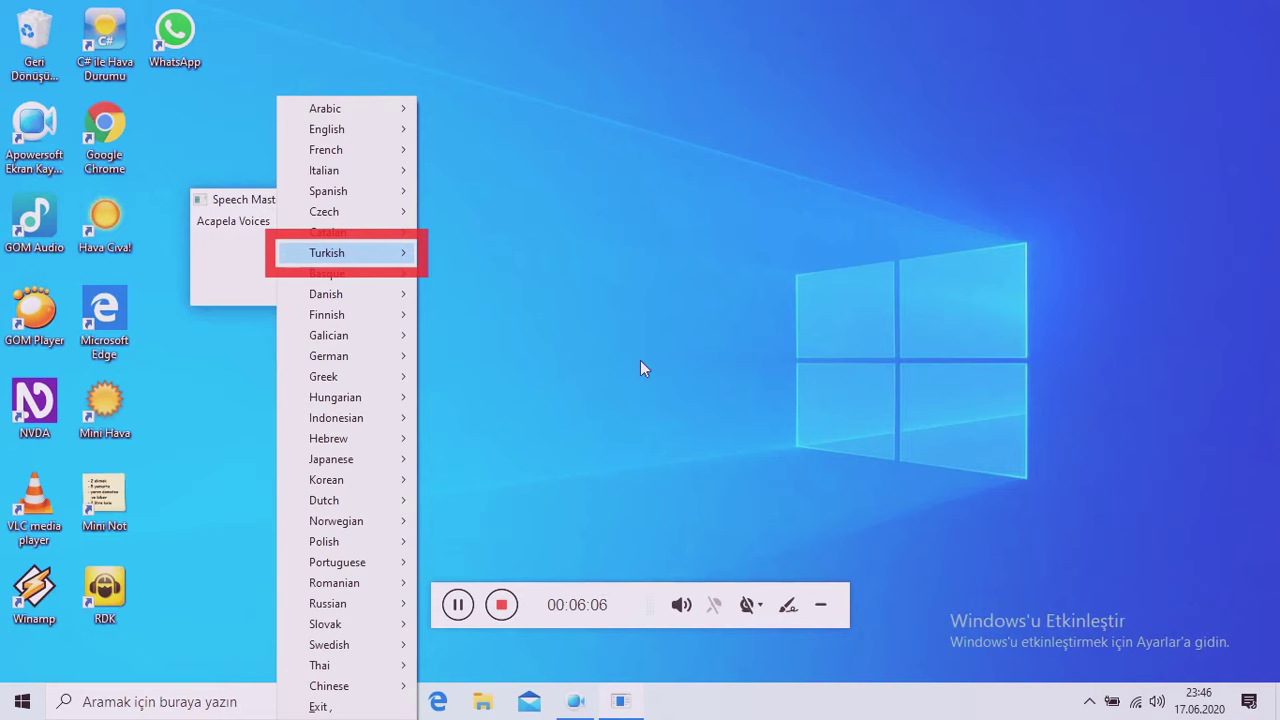
key(Right)
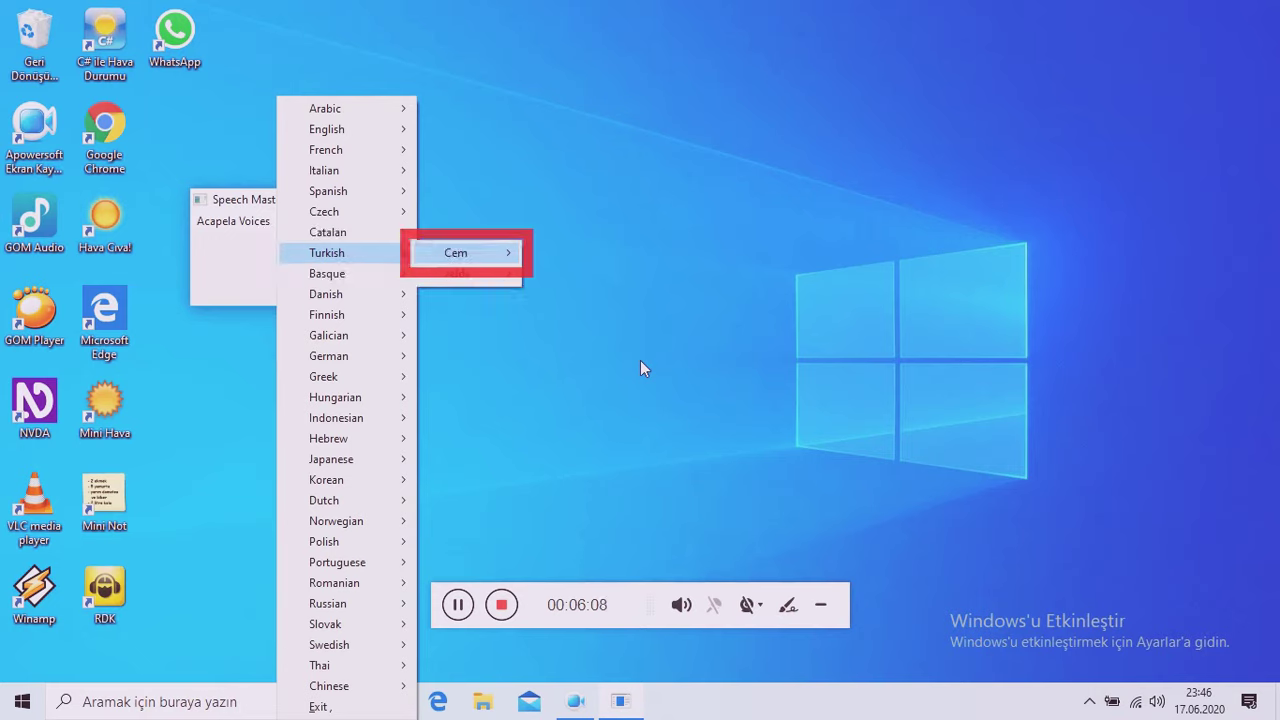
key(Right)
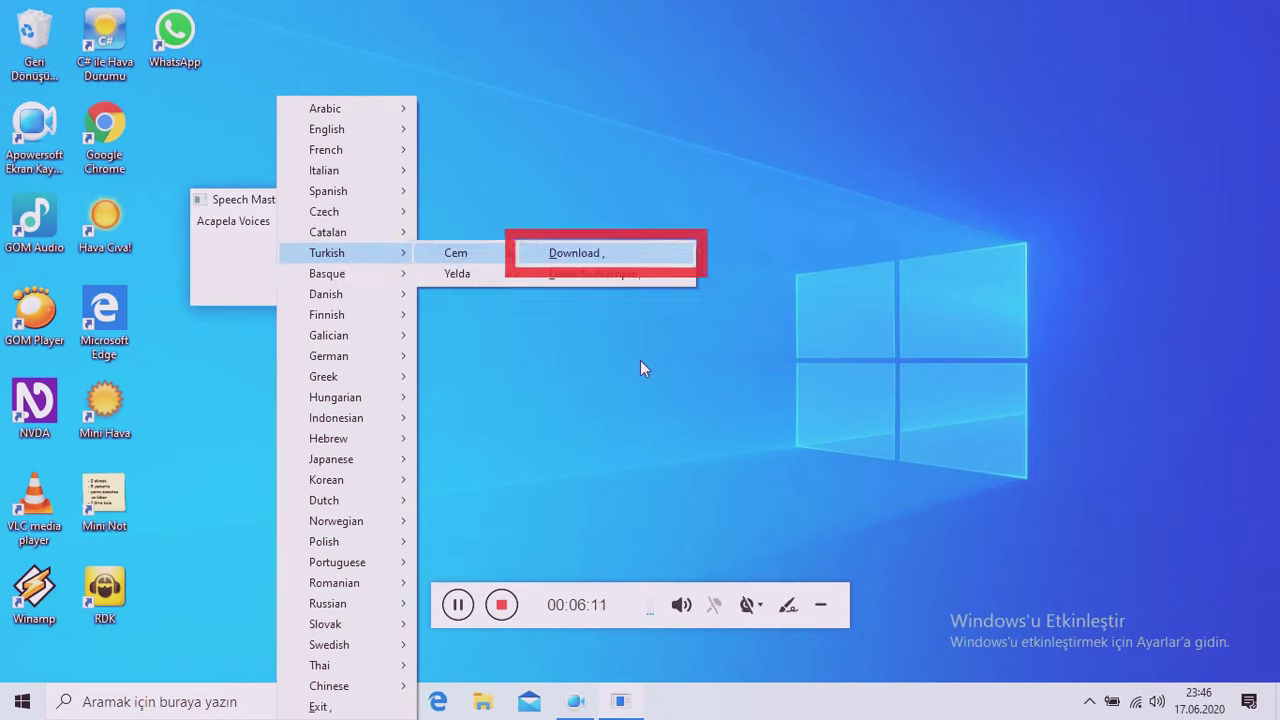
key(Down)
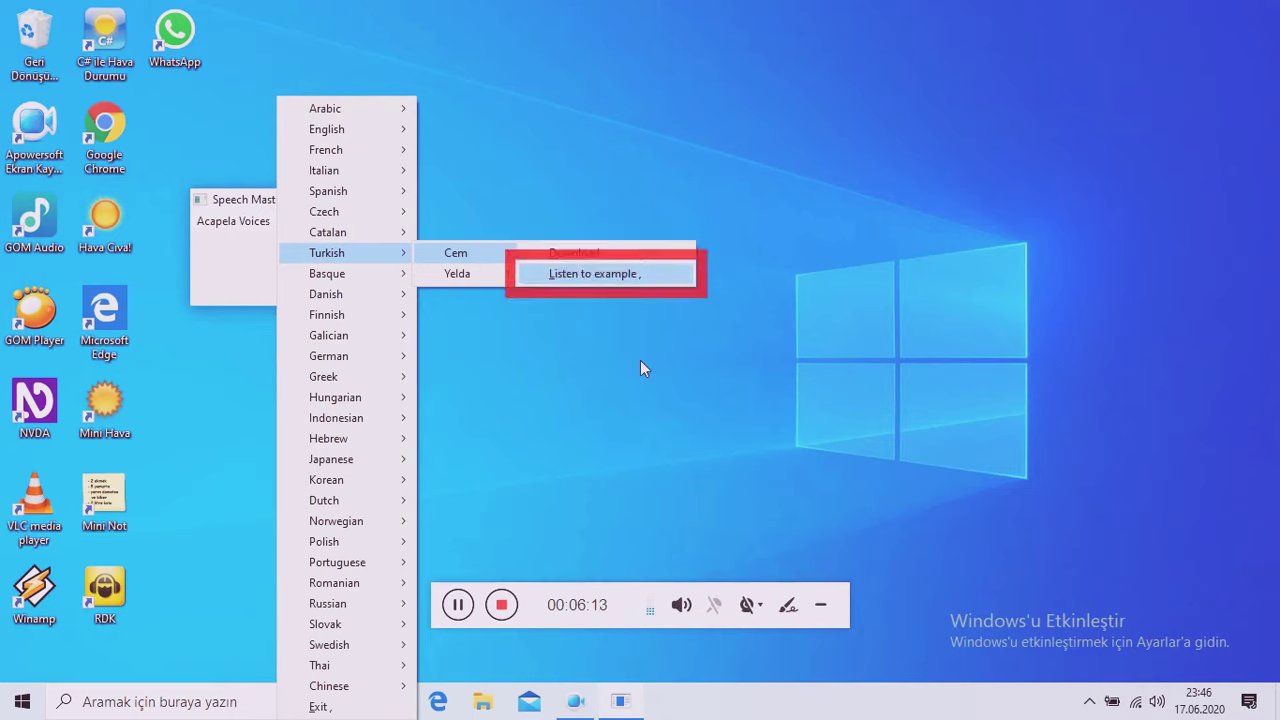
key(Left)
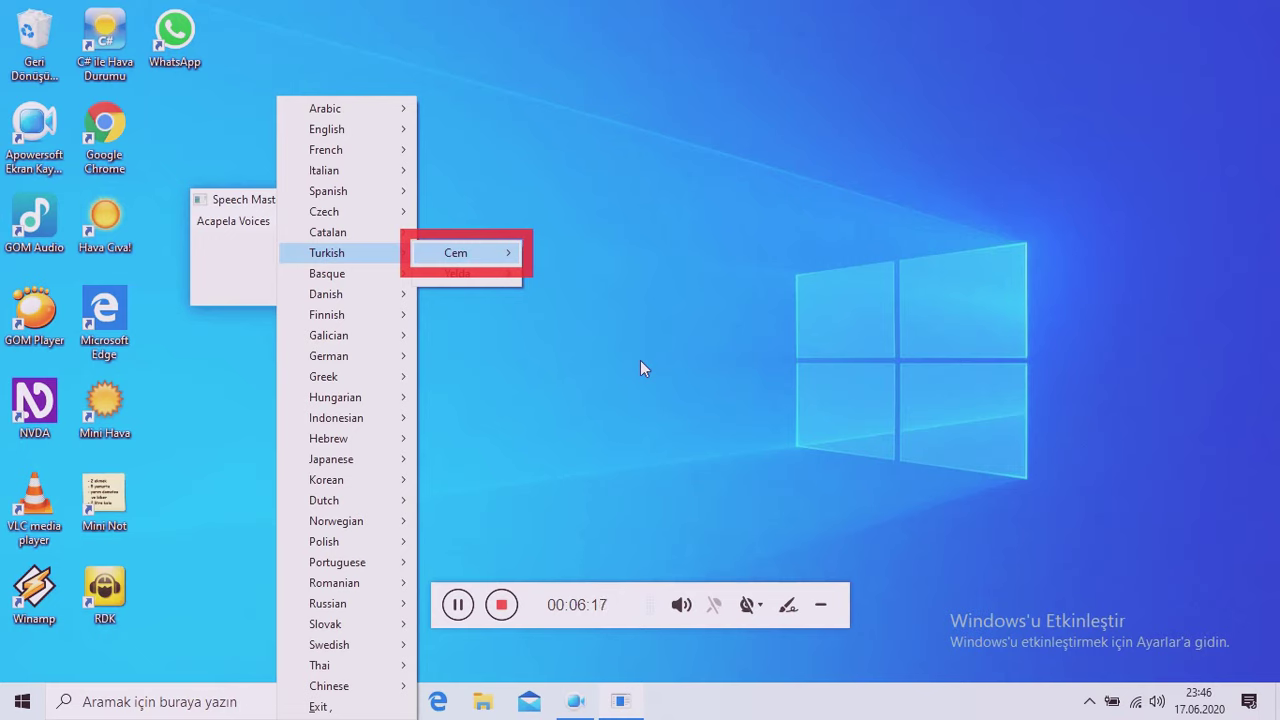
key(Down)
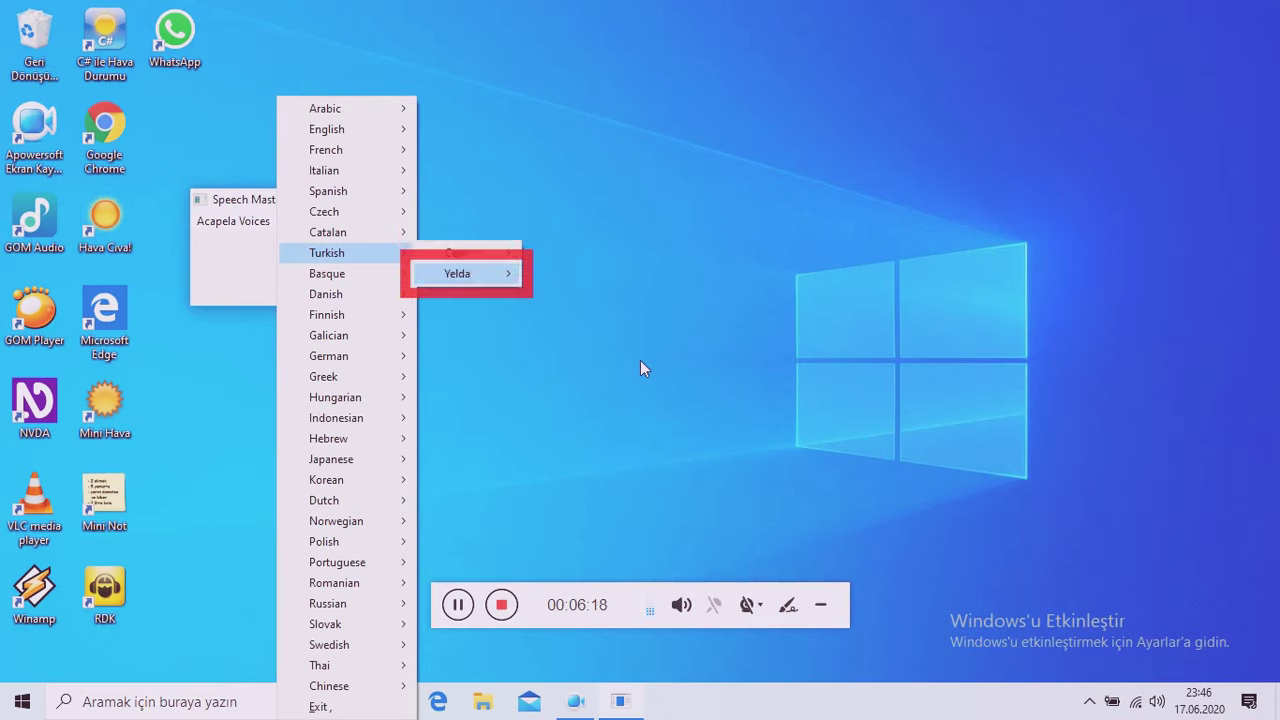
key(Right)
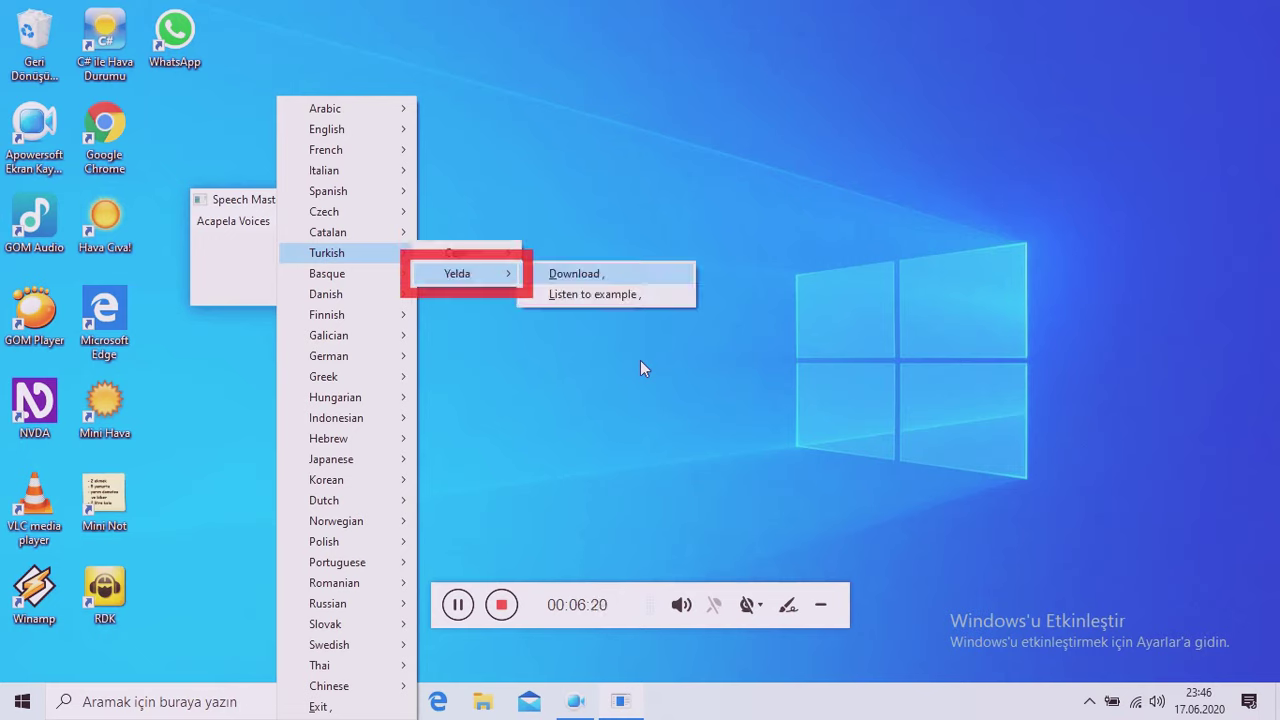
key(Left)
key(Left)
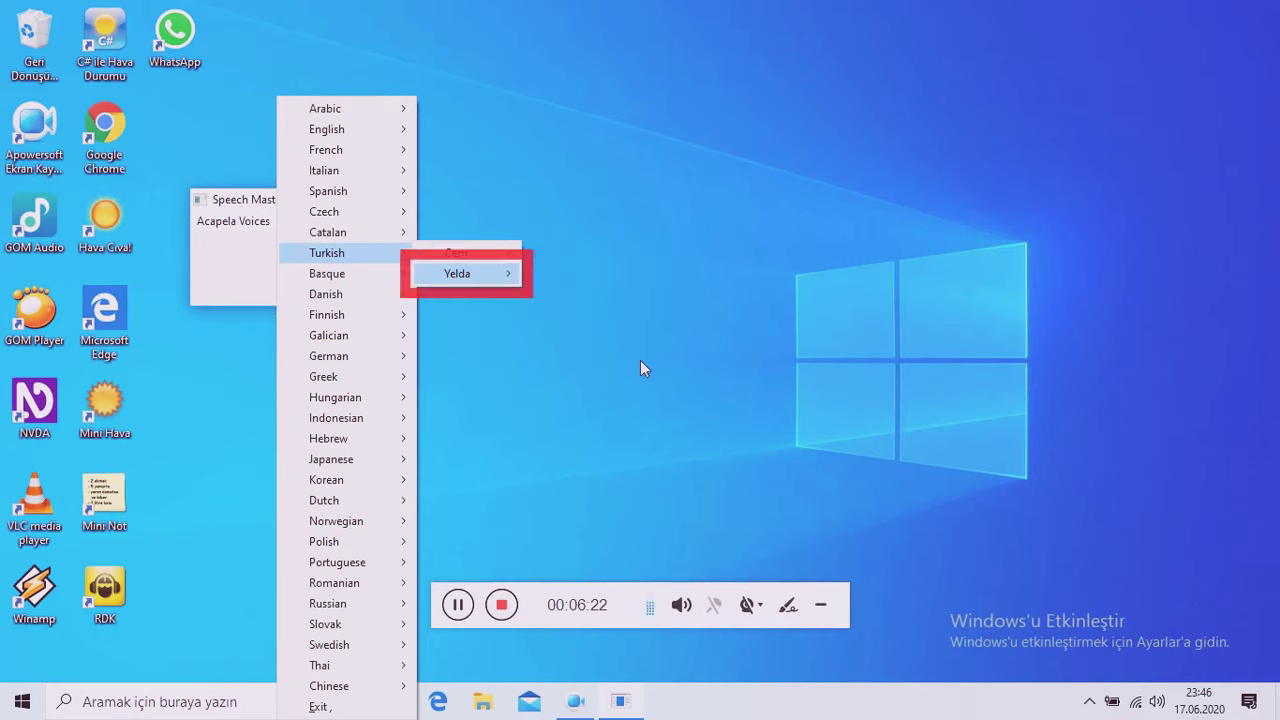
- Look at the voices offered for Basque and Danish, and return to the languages
key(Down)
key(Down)
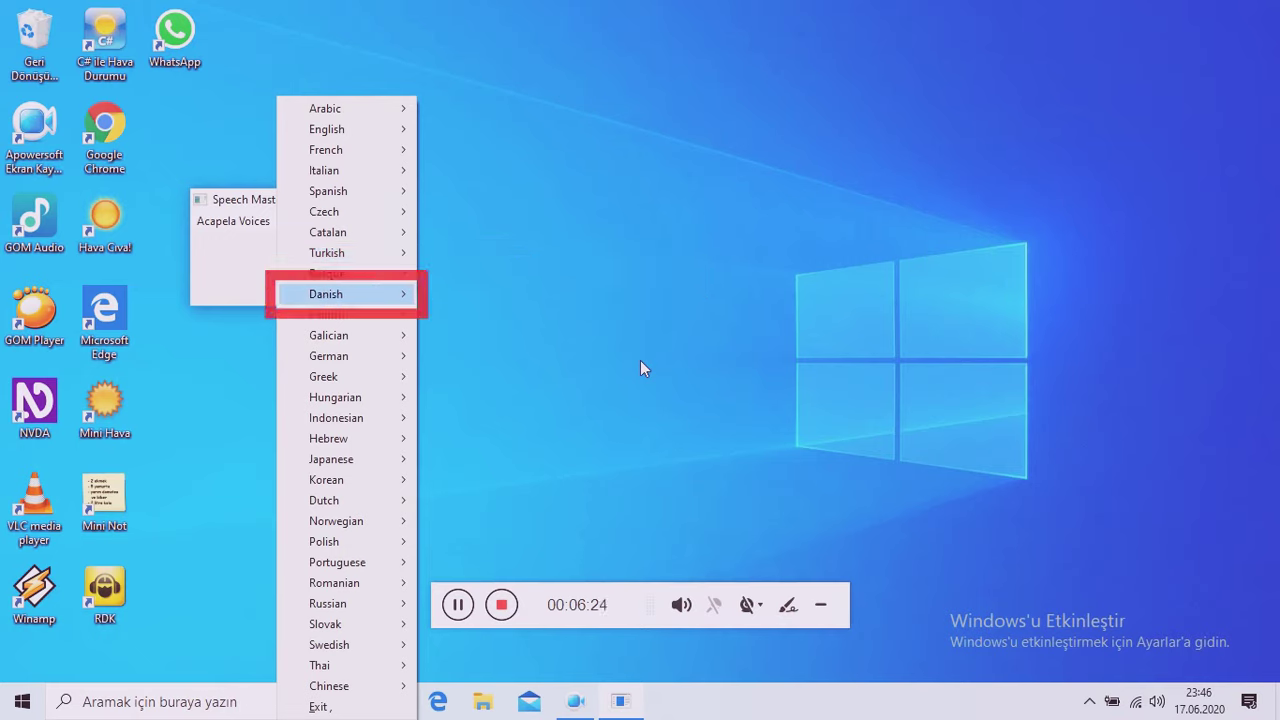
key(Up)
key(Right)
key(Left)
key(Down)
key(Right)
key(Left)
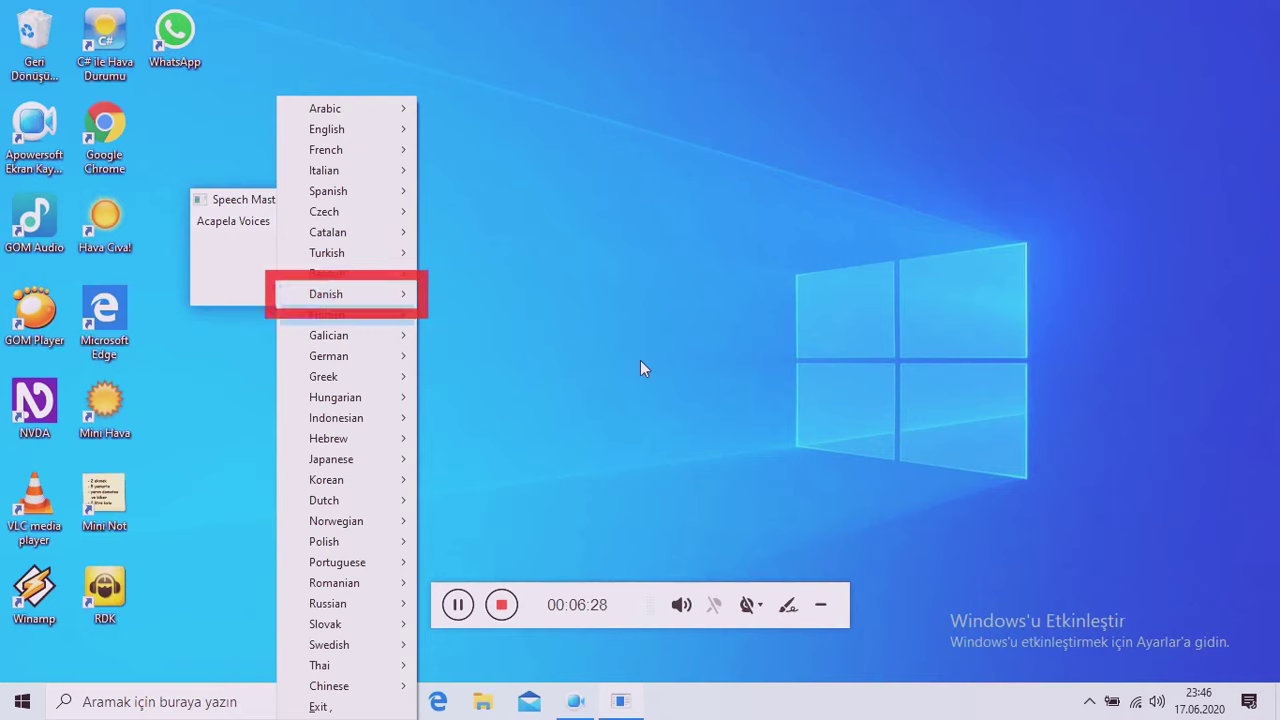
- View the Finnish voice Satu and the Galician voice Carmela, and return to the languages
key(Down)
key(Right)
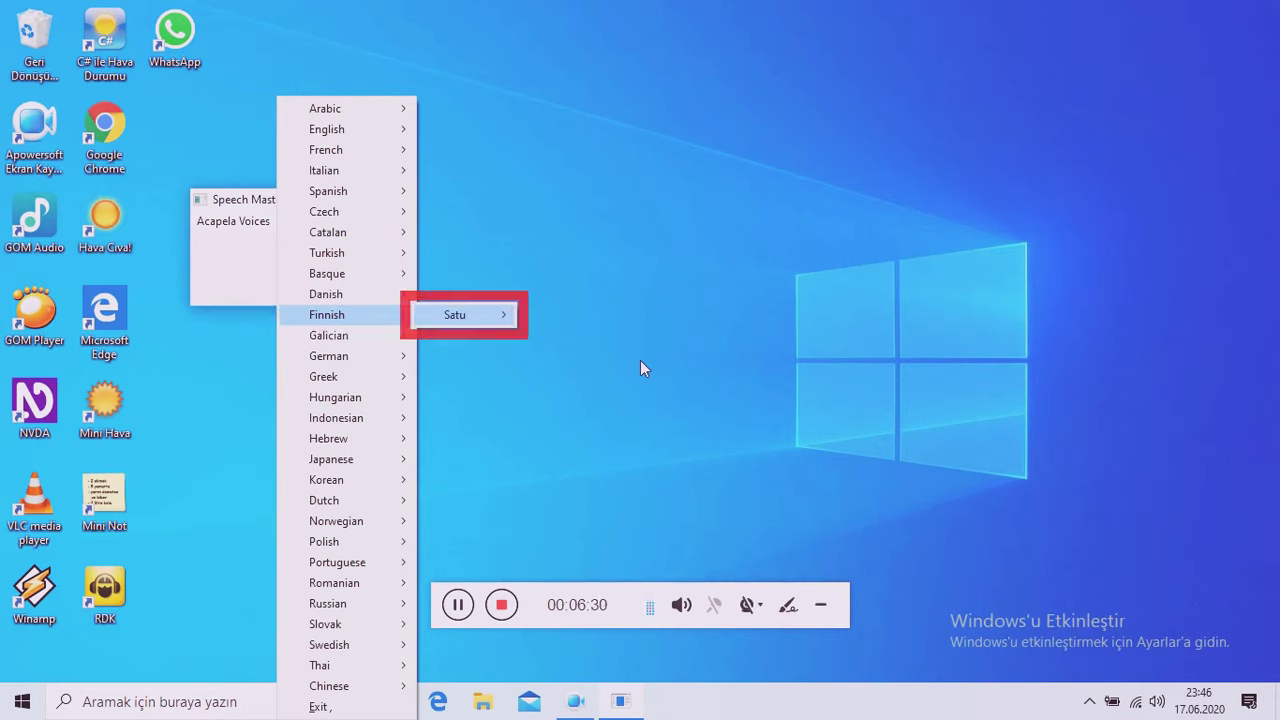
key(Left)
key(Down)
key(Right)
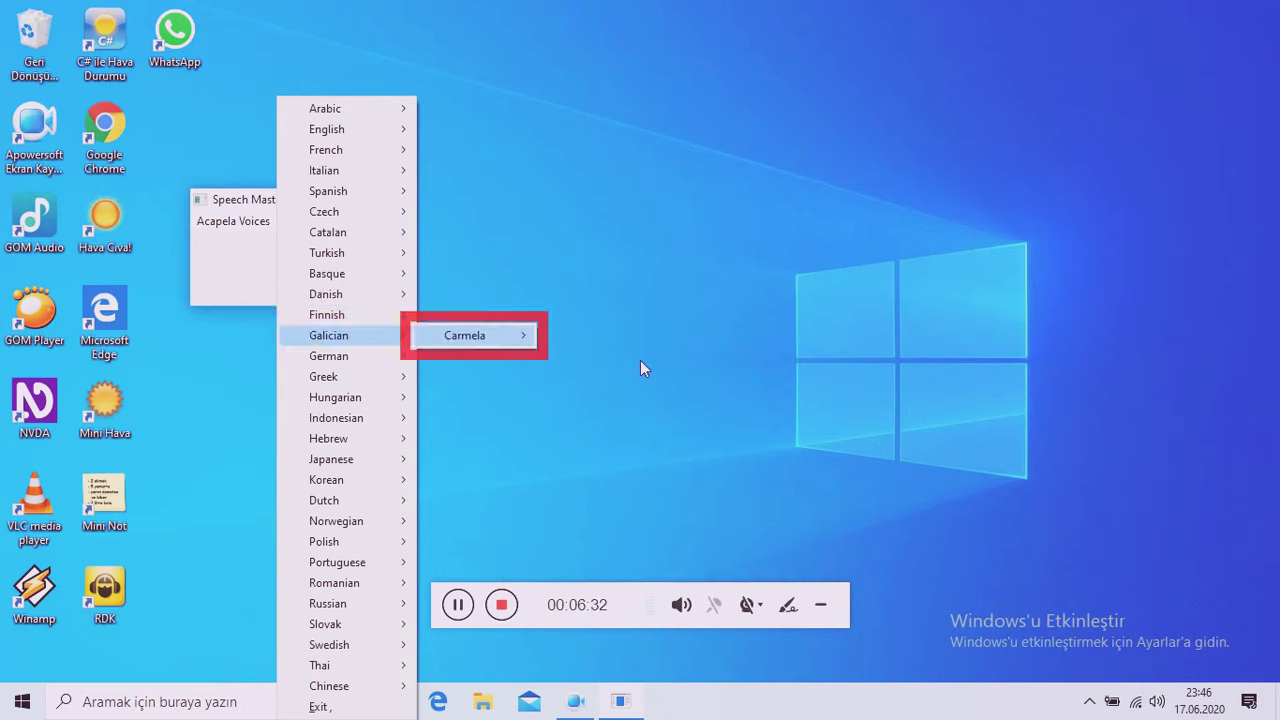
key(Left)
- Go through the voices offered for German and return to the languages
key(Down)
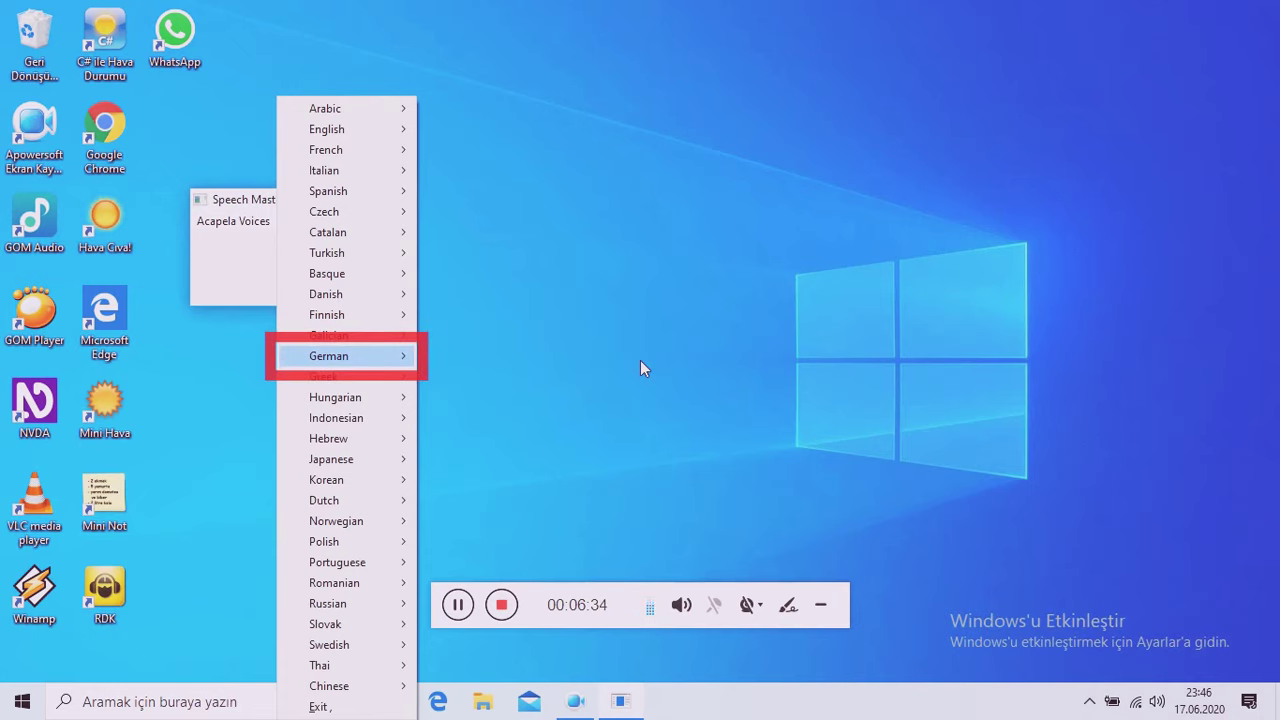
key(Right)
key(Down)
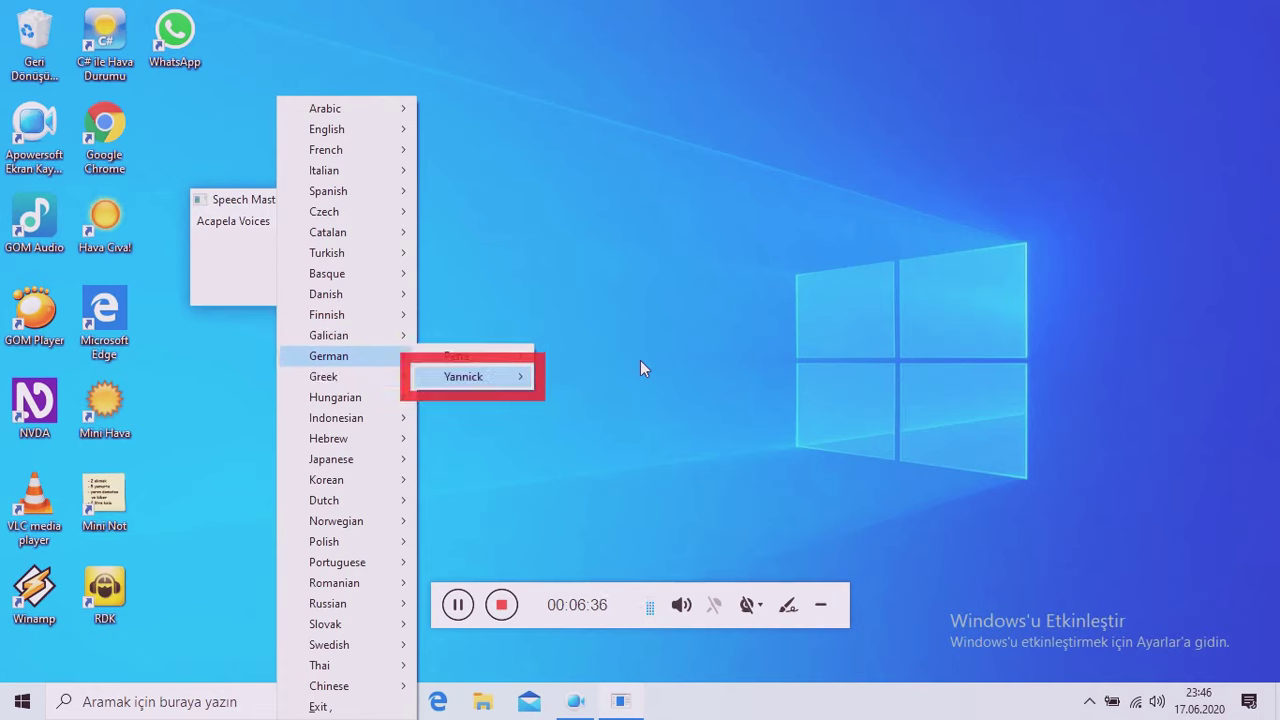
key(Up)
key(Left)
- View the voices offered for Greek and Hungarian, and return to the languages
key(Down)
key(Right)
key(Left)
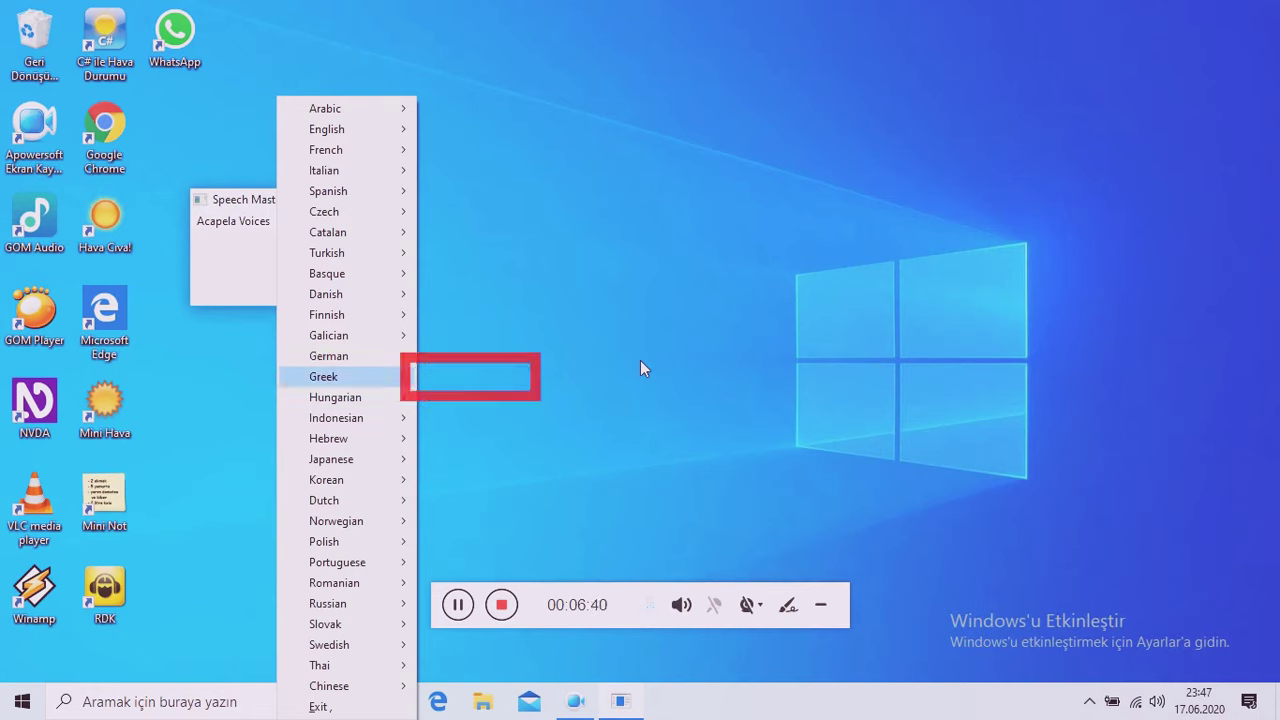
key(Down)
key(Right)
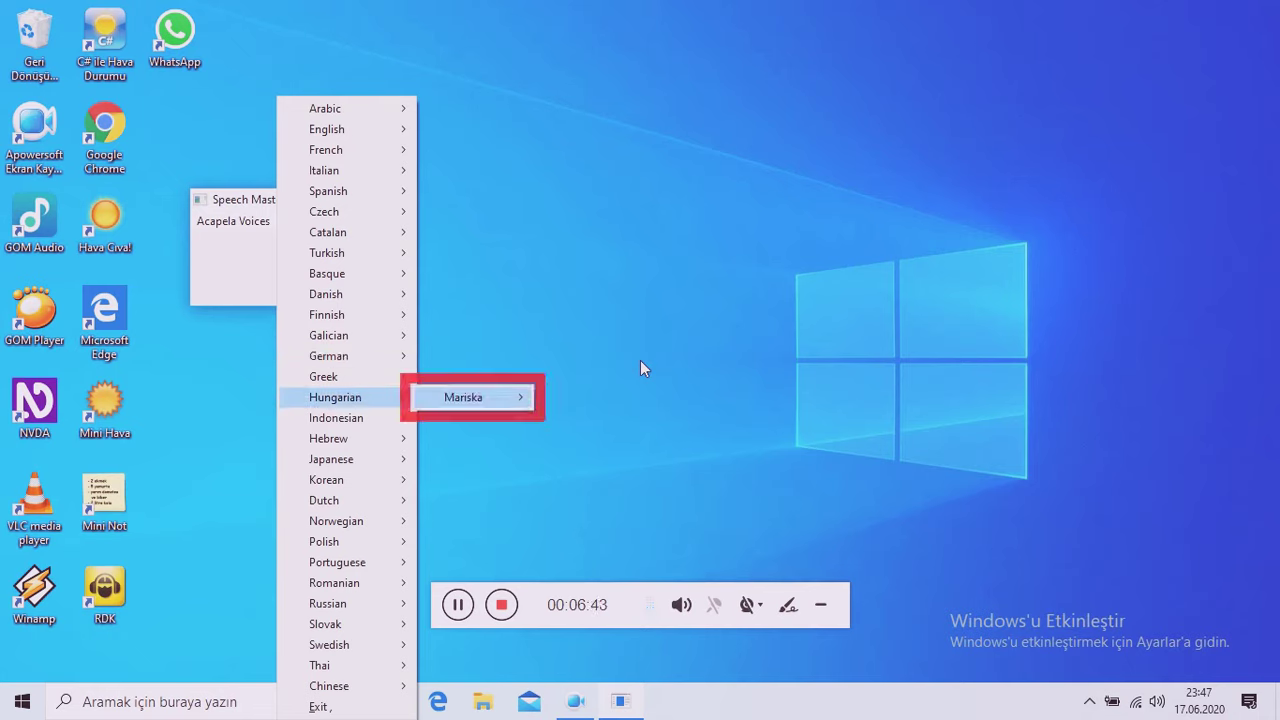
key(Left)
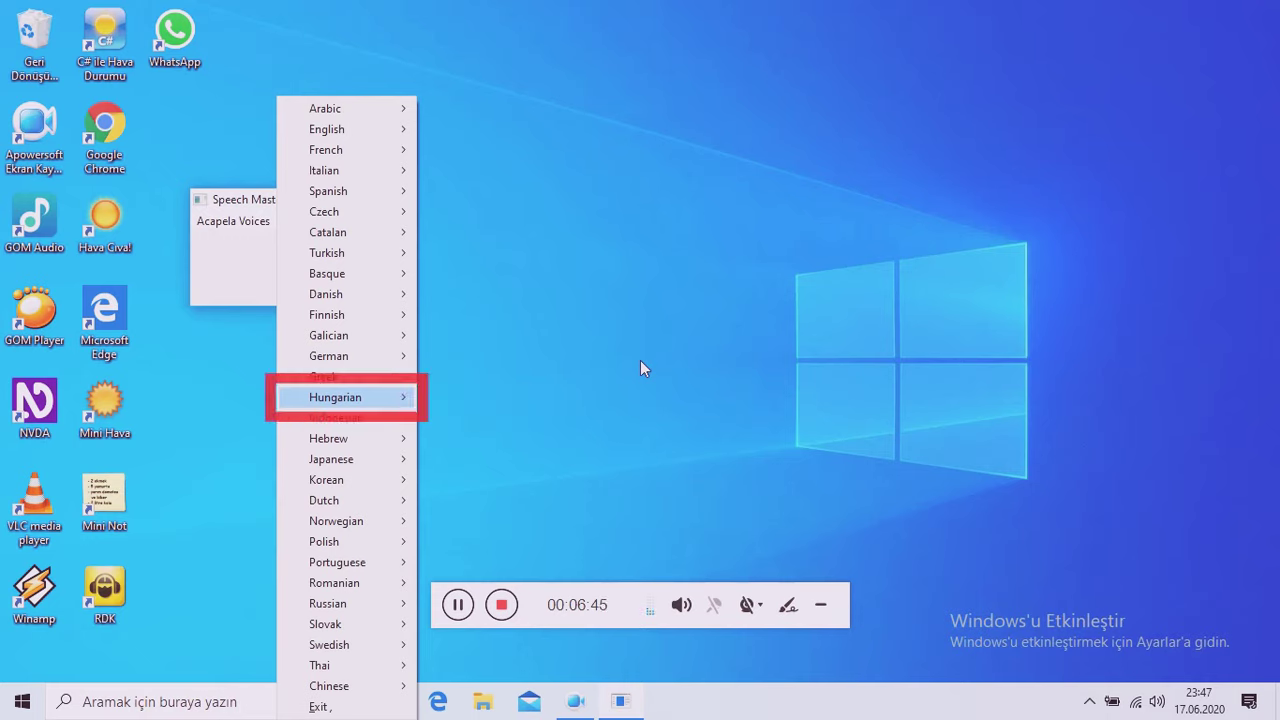
- Skip Indonesian and Hebrew, look through the Japanese and Korean voices, and return to the languages
key(Down)
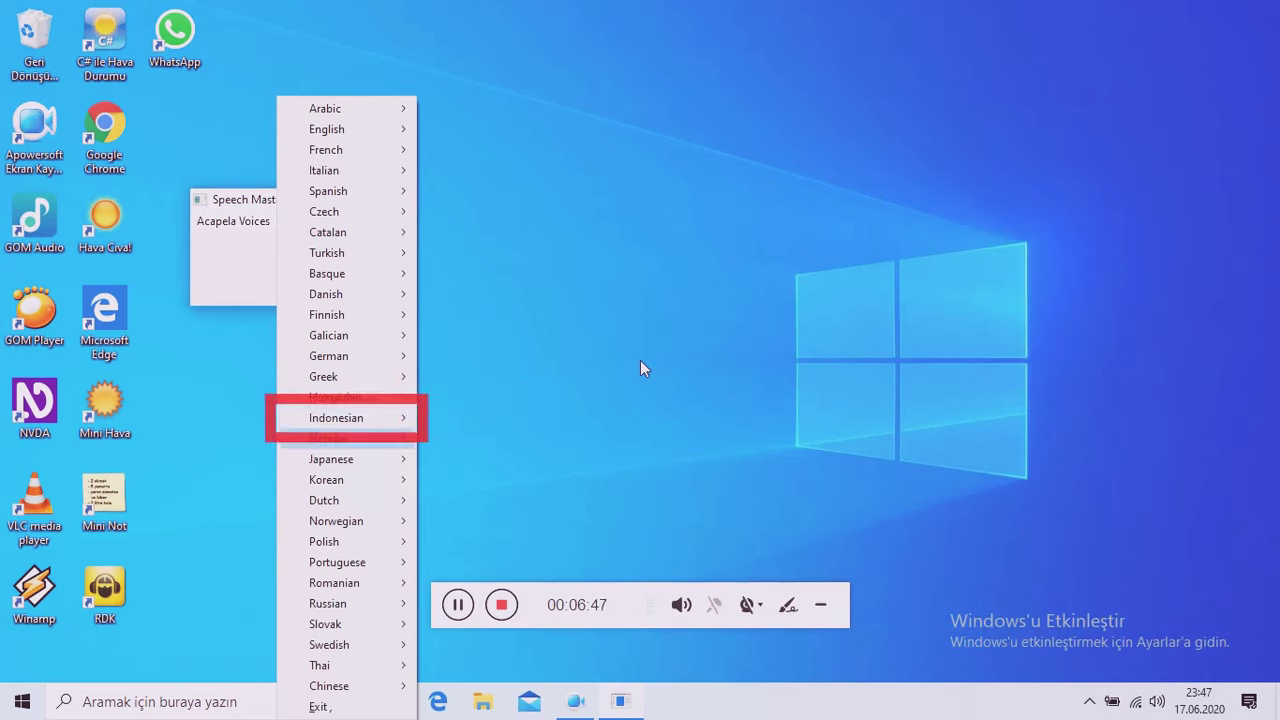
key(Down)
key(Down)
key(Right)
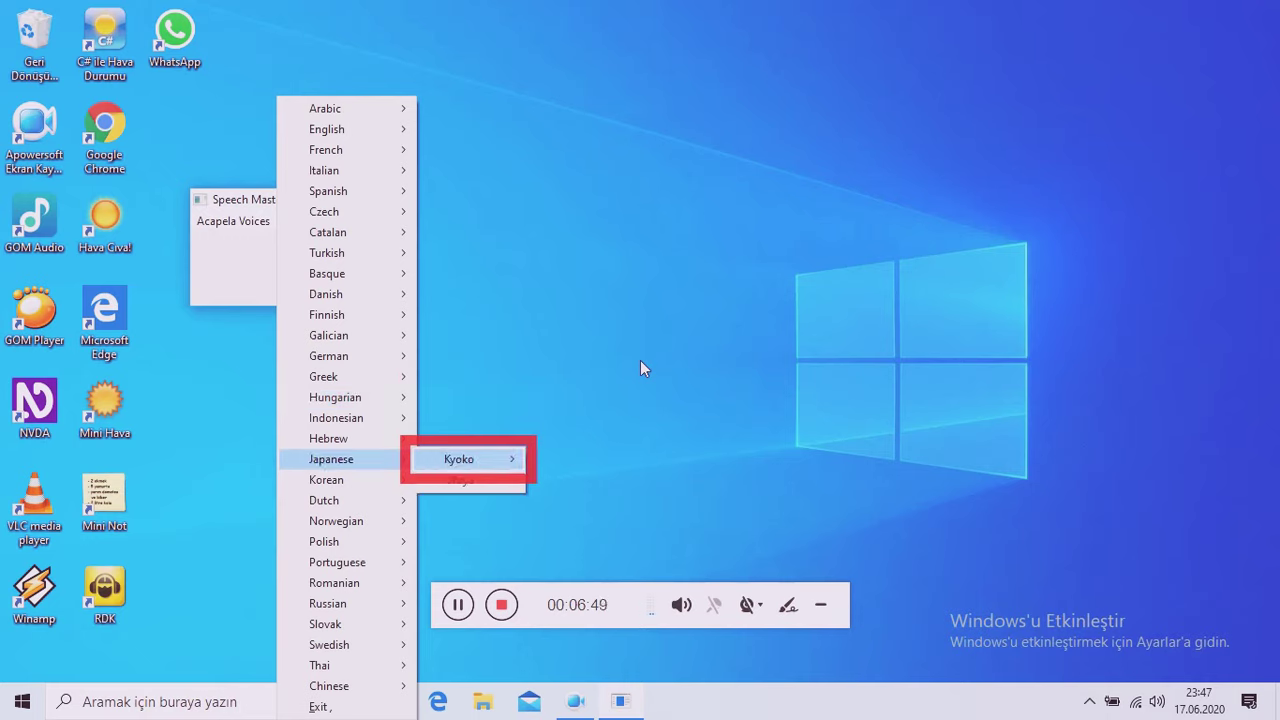
key(Down)
key(Up)
key(Left)
key(Down)
key(Right)
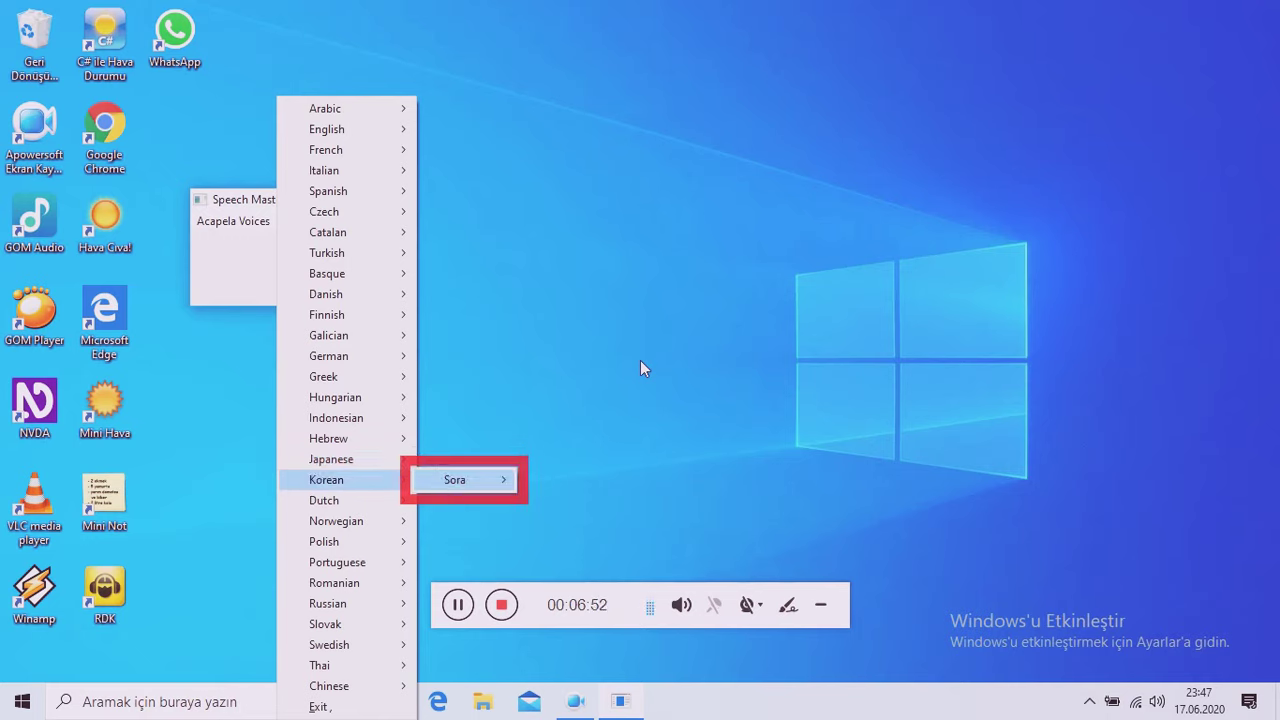
key(Left)
- Go through the remaining Vocalizer languages from Dutch to Chinese and exit the voice downloader
key(Down)
key(Down)
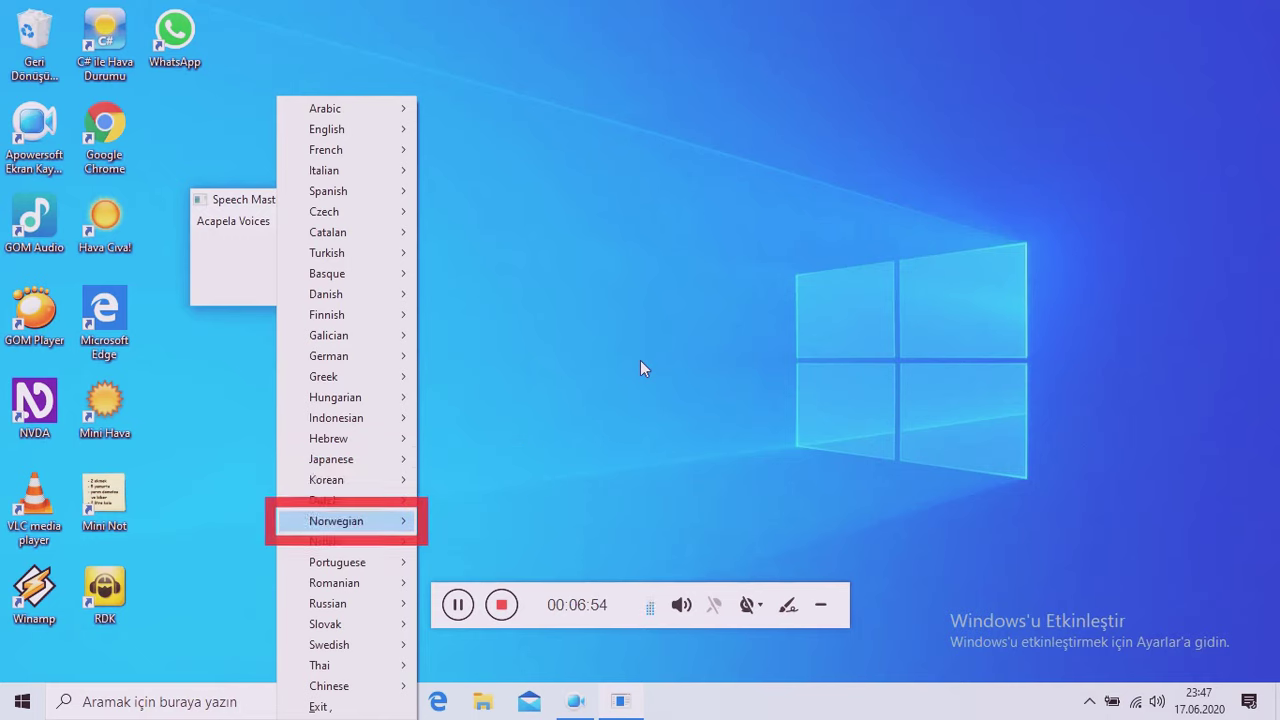
key(Down)
key(Down)
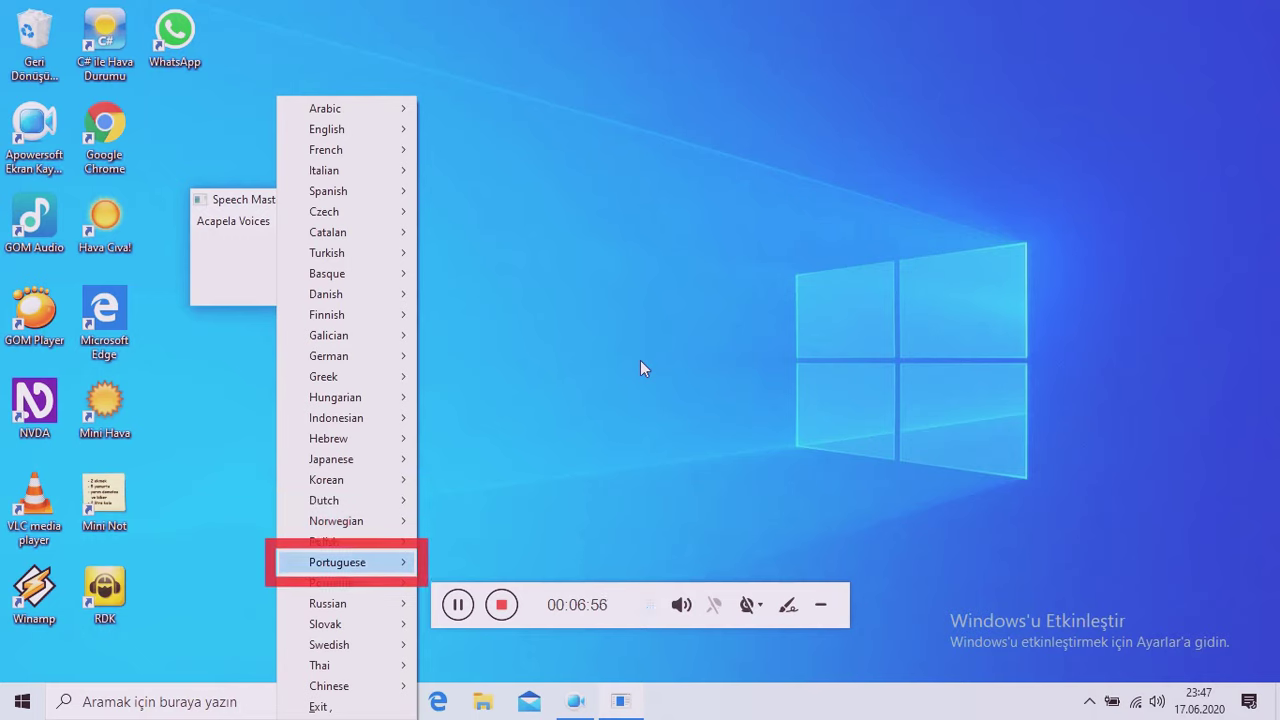
key(Down)
key(Down)
key(Down)
key(Down)
key(Down)
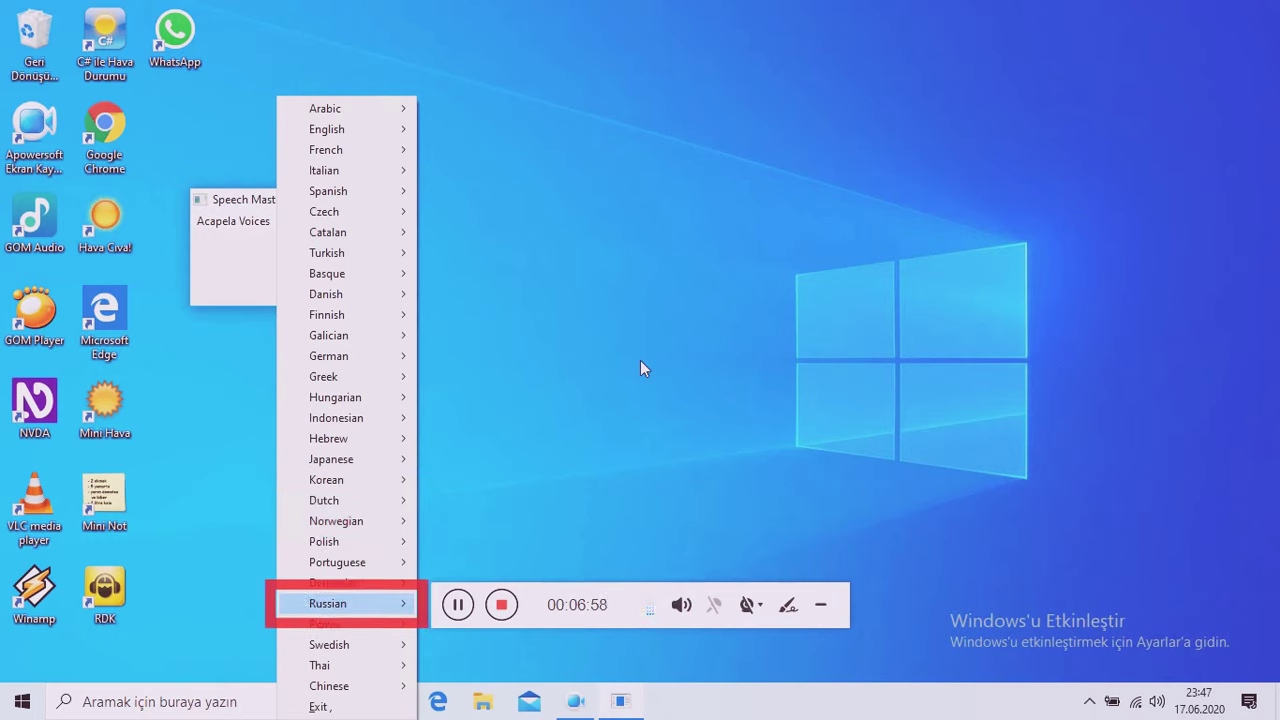
key(Down)
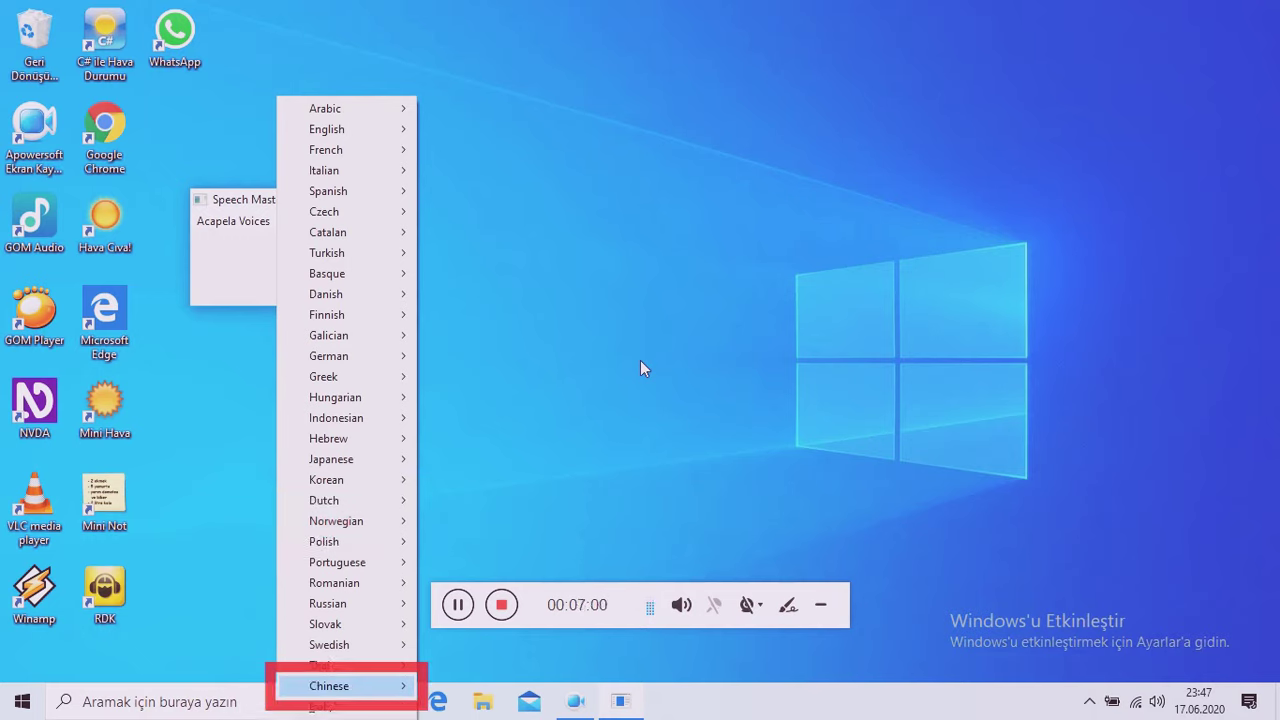
key(Down)
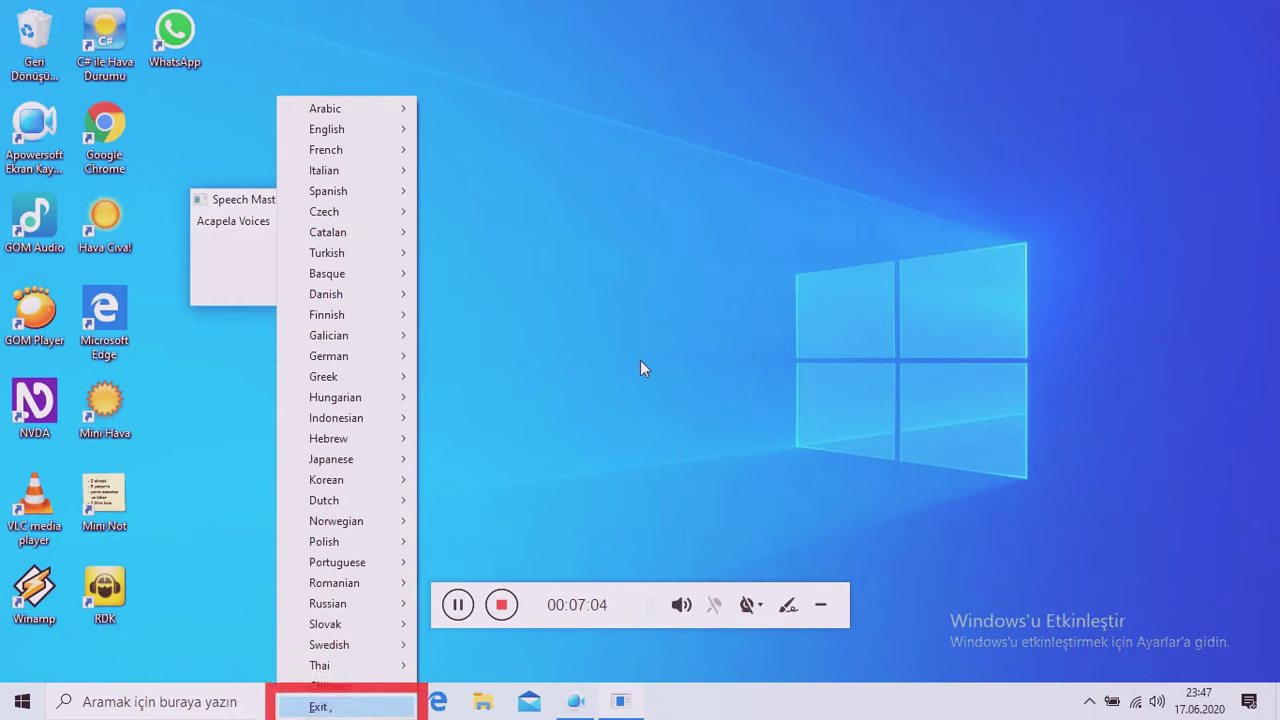
key(Return)
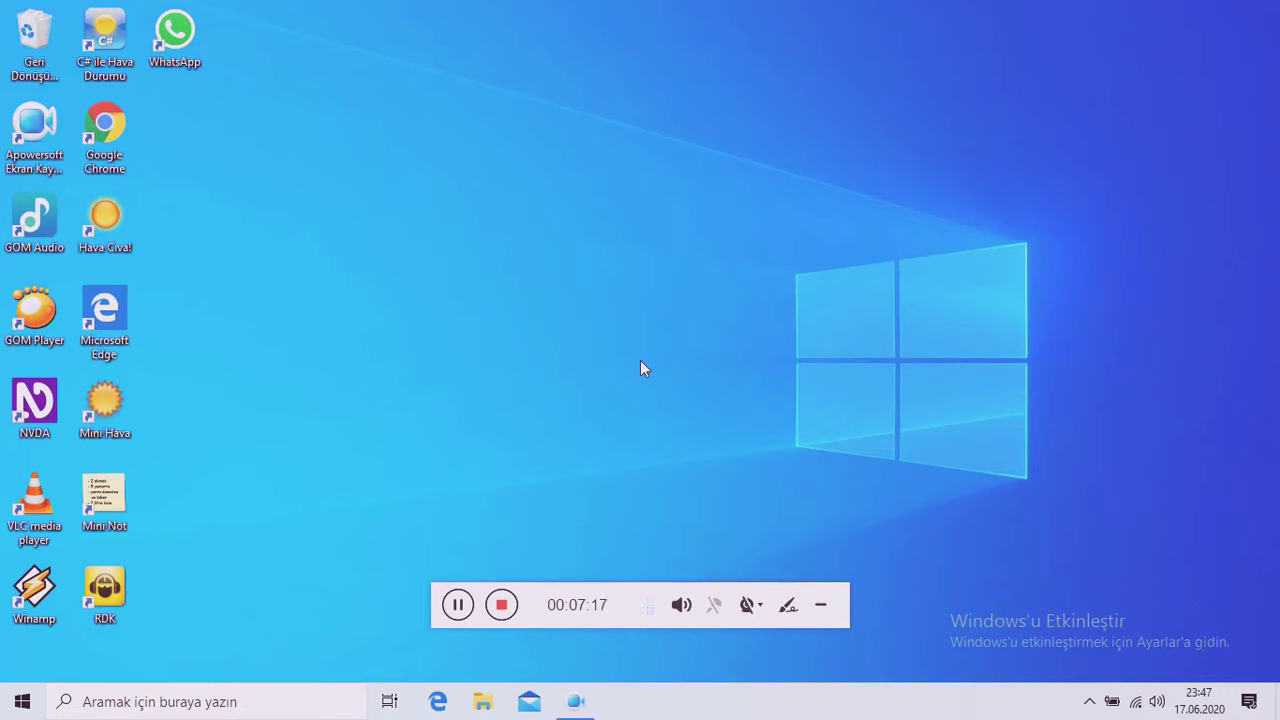
- Open SpeechMaster's automatic language switching settings for Vocalizer from NVDA, and close them without changing anything
key(Insert+n)
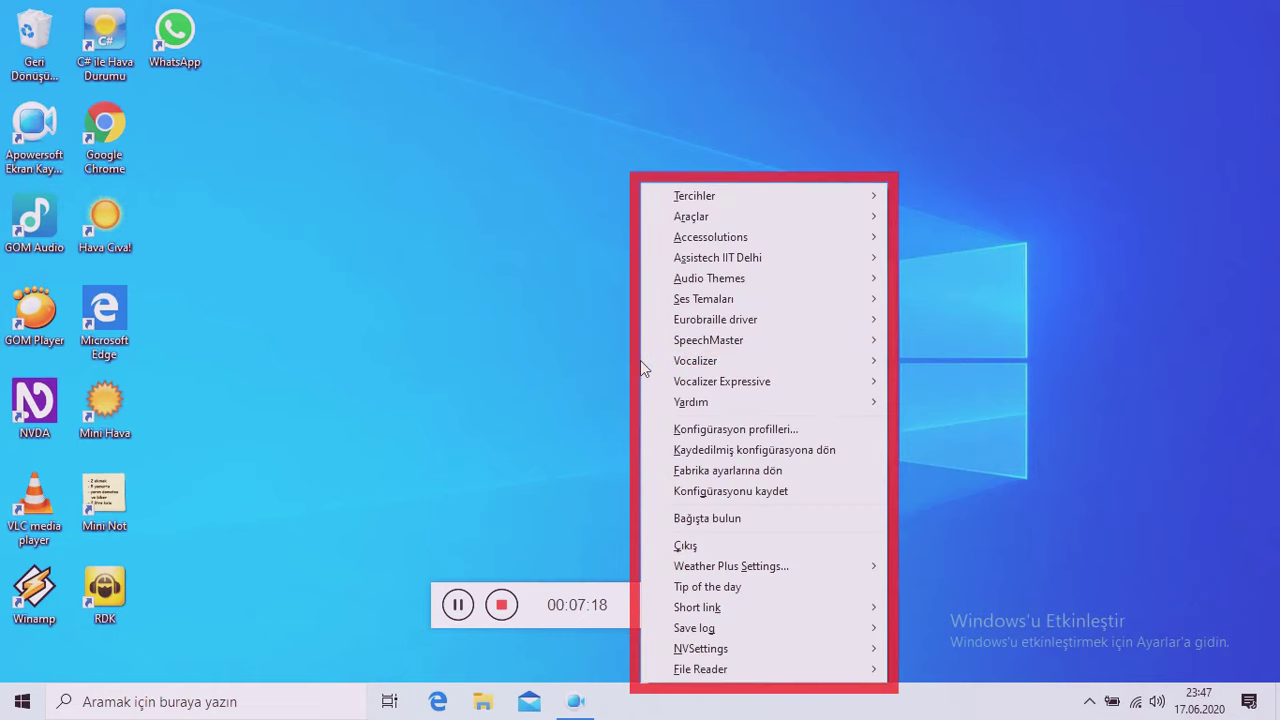
key(Down)
key(Down)
key(Down)
key(Down)
key(Down)
key(Down)
key(Down)
key(Down)
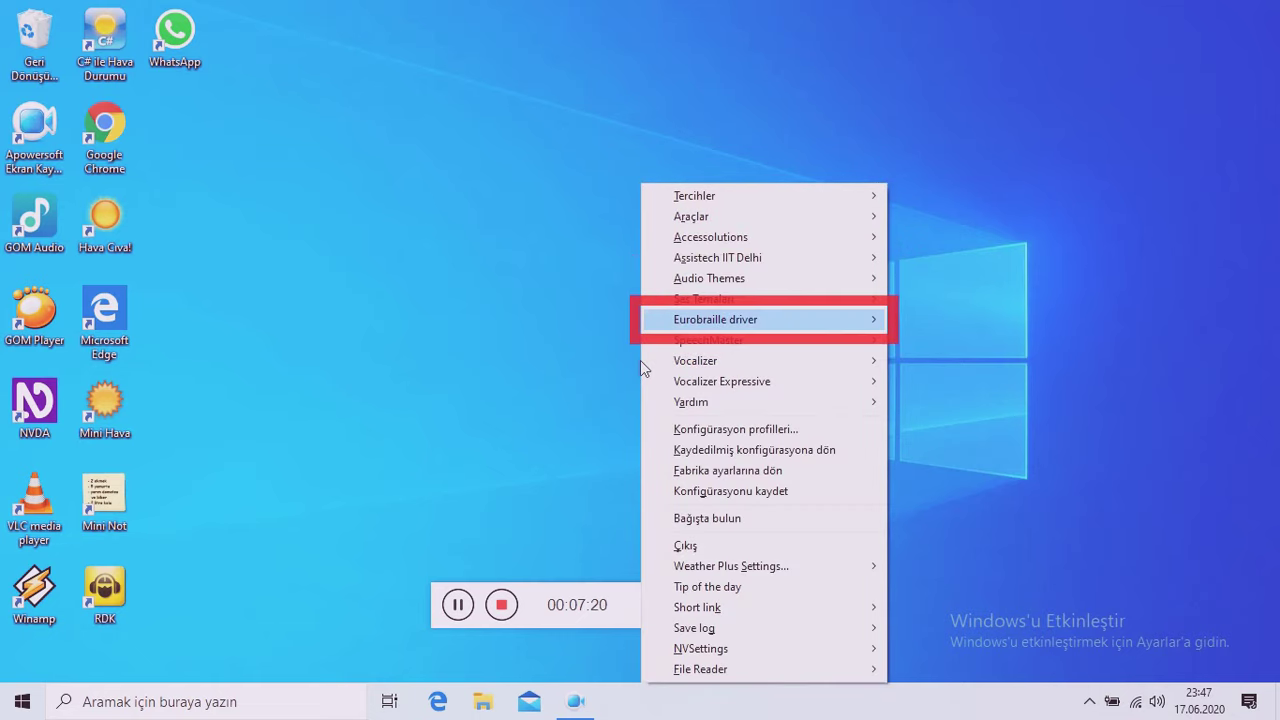
key(Up)
key(Right)
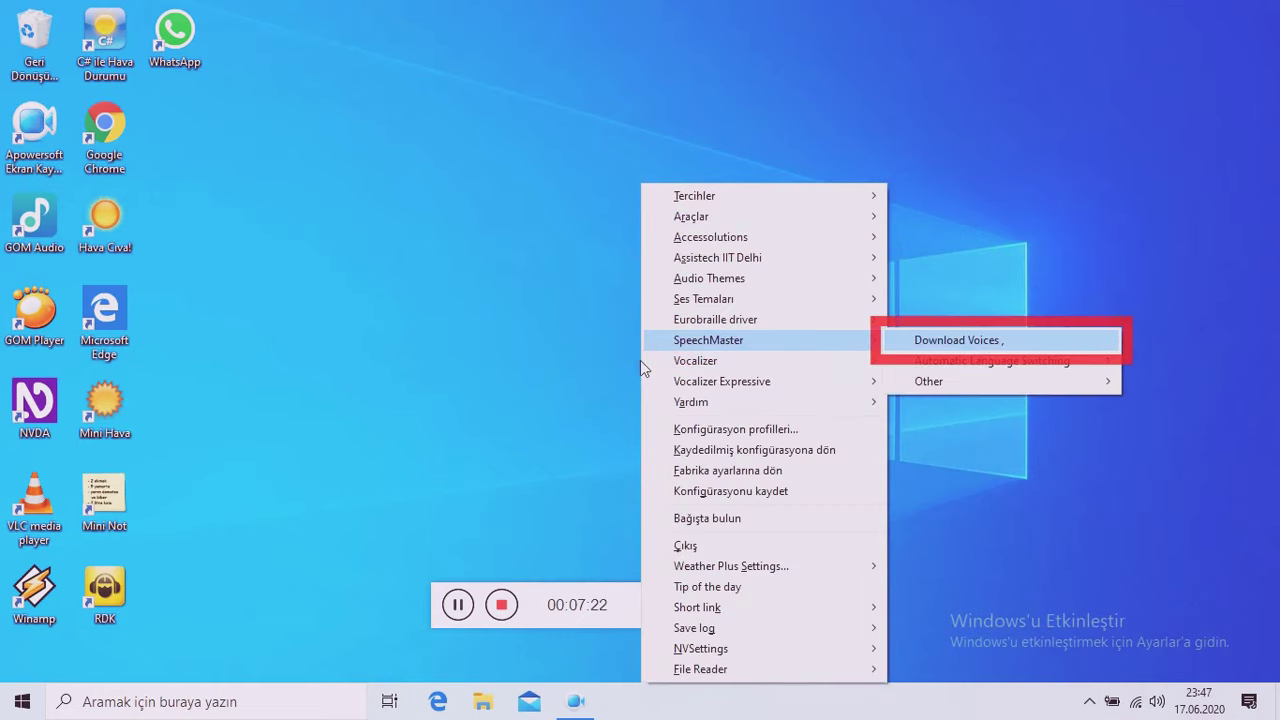
key(Down)
key(Right)
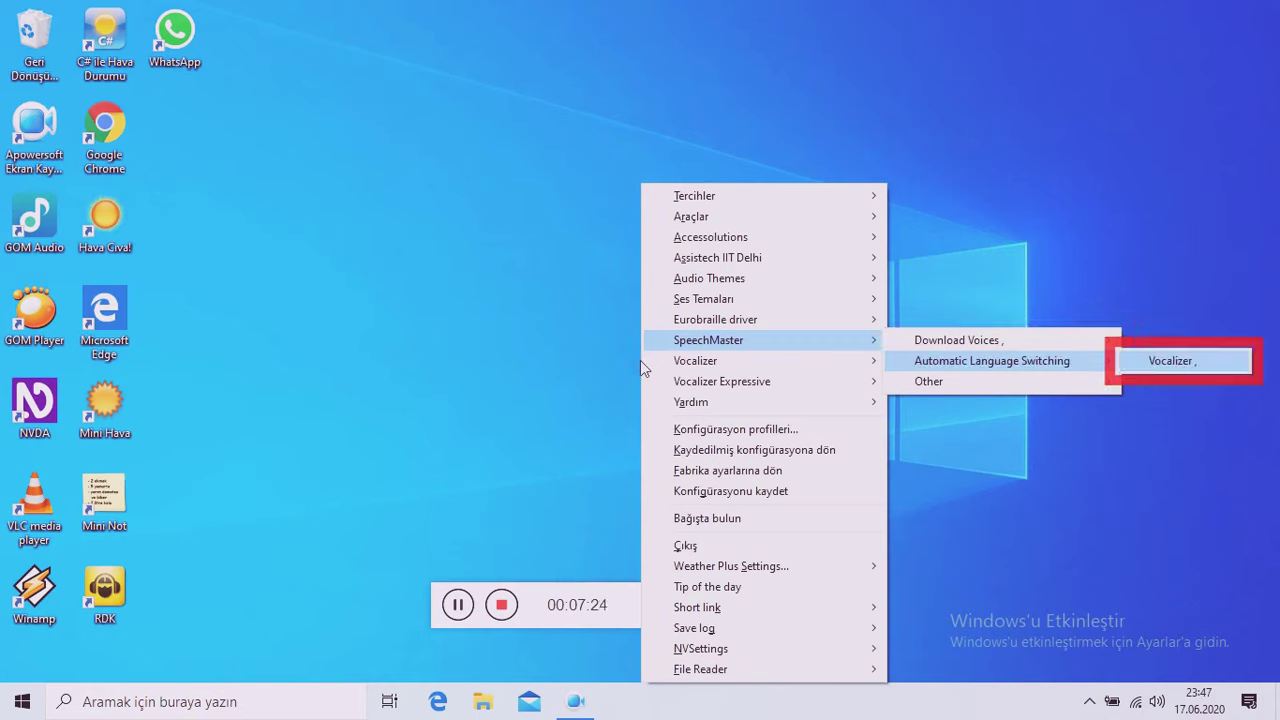
key(Return)
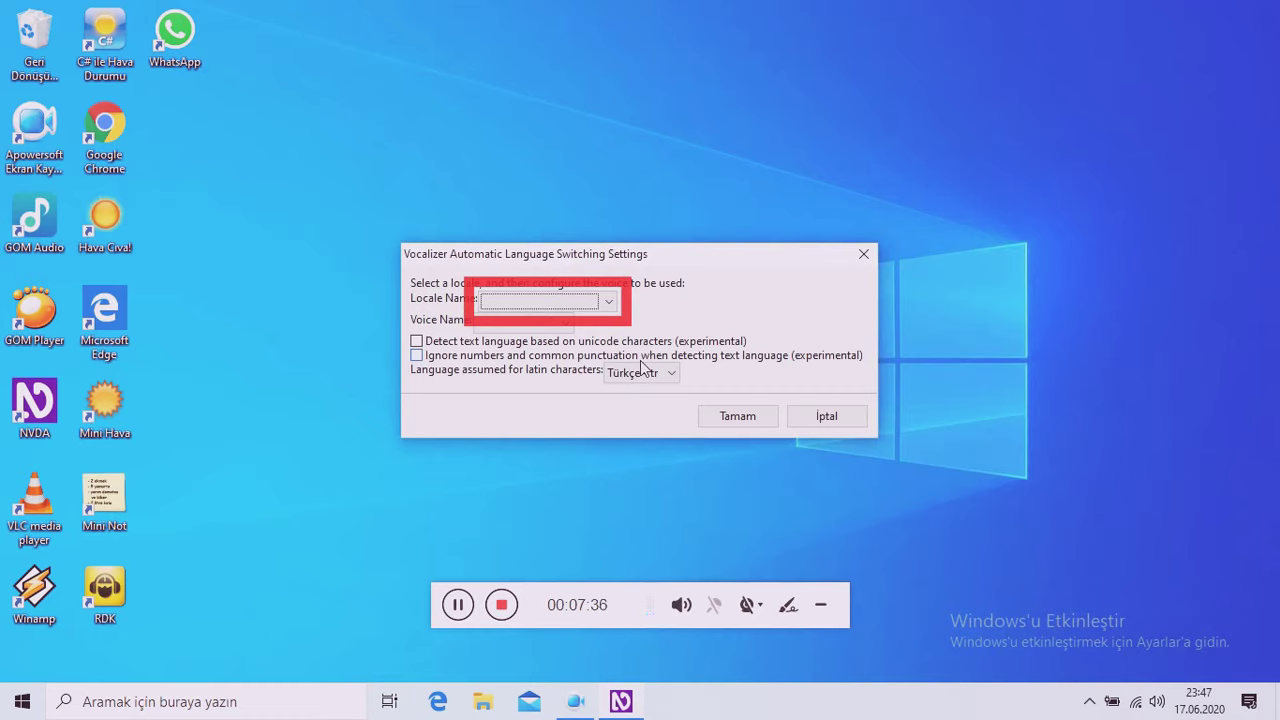
key(Escape)
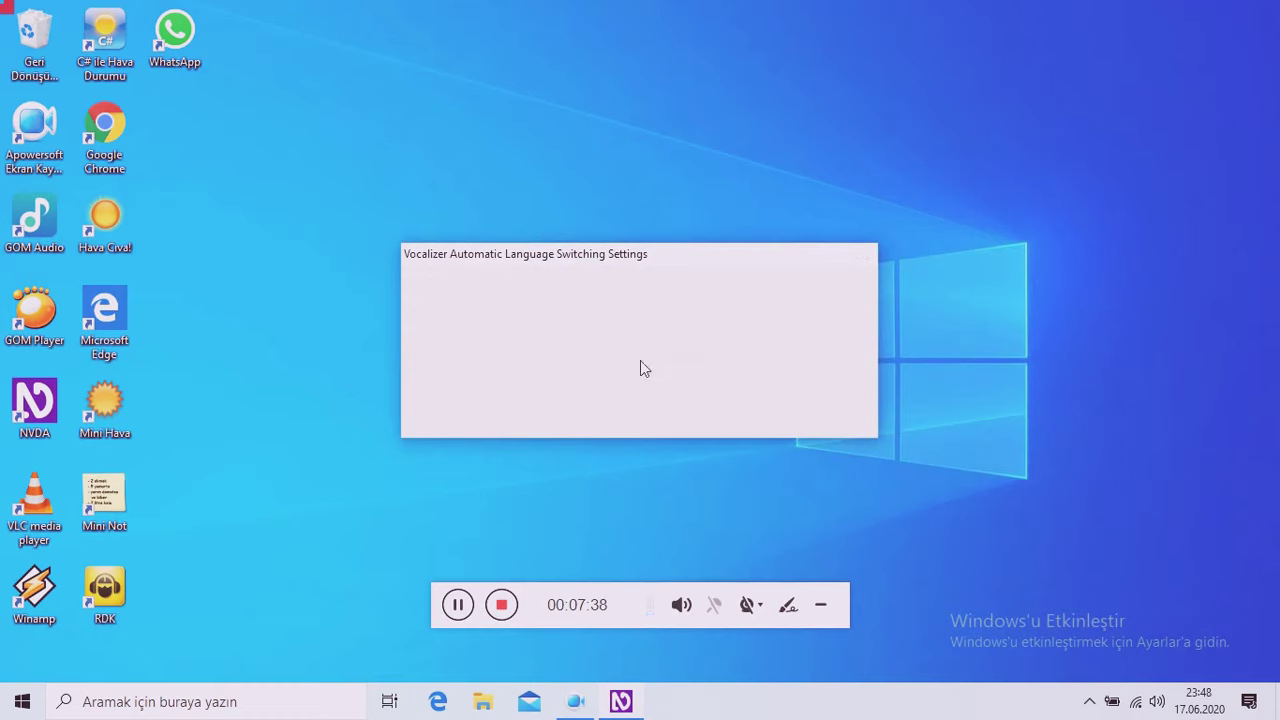
- Open the Gestures list from SpeechMaster's Other options in NVDA, read the shortcuts, and close the document
key(insert+n)
key(Down)
key(Down)
key(Down)
key(Down)
key(Down)
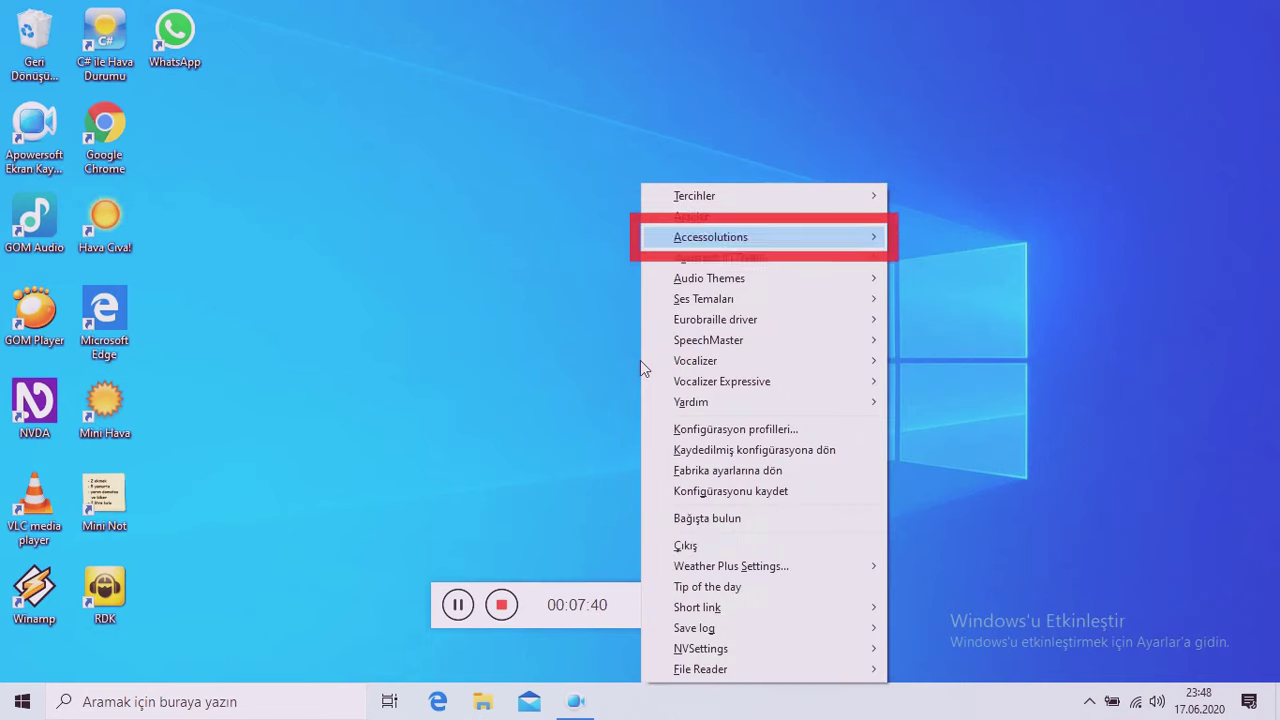
key(Down)
key(Down)
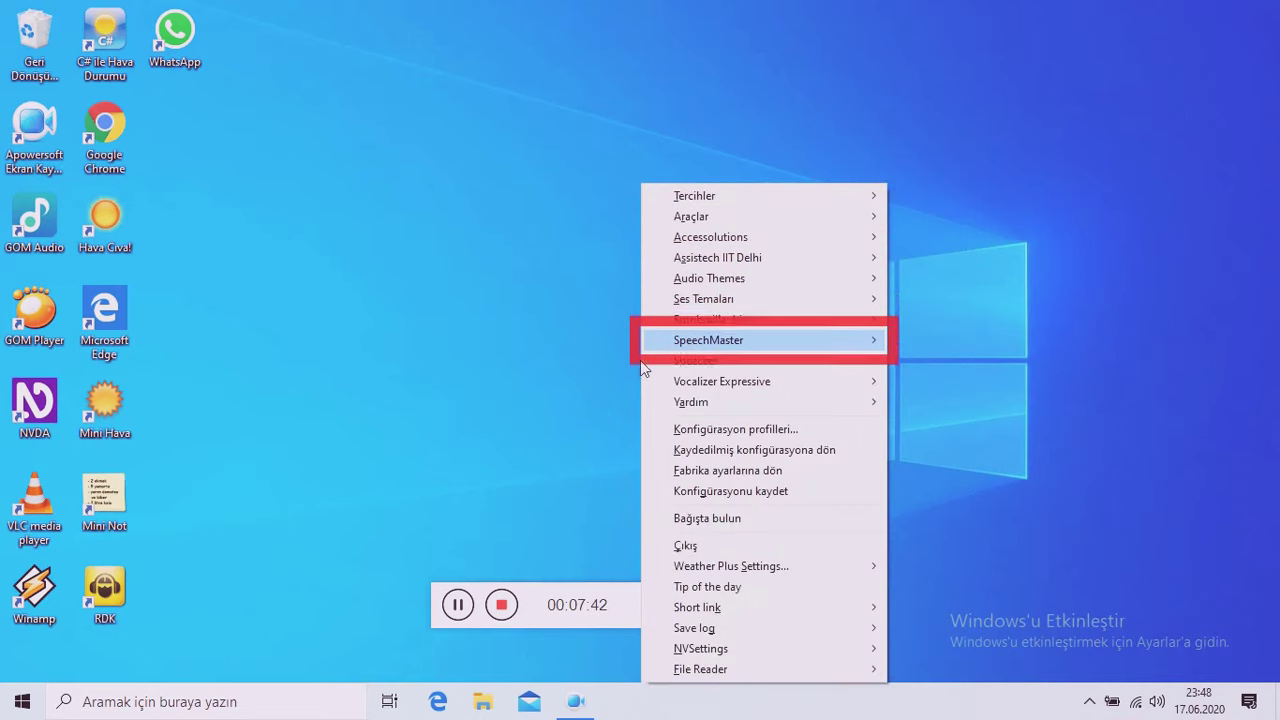
key(Right)
key(Down)
key(Down)
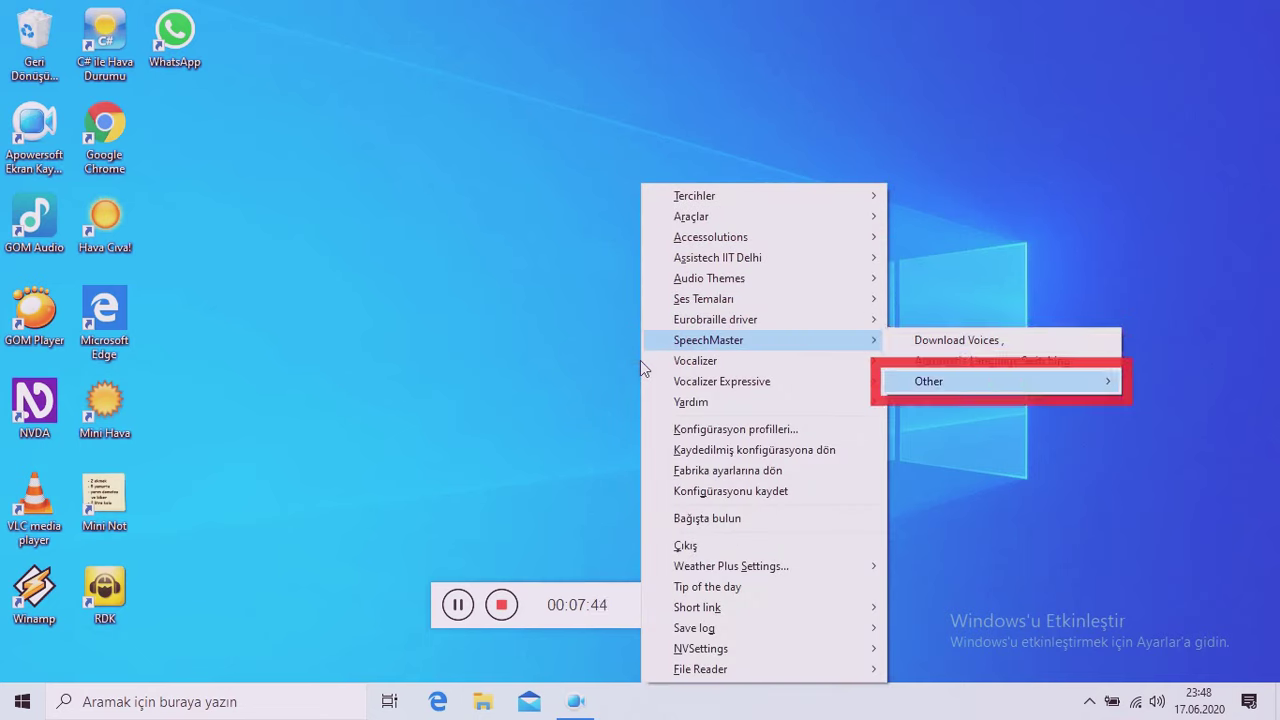
key(Right)
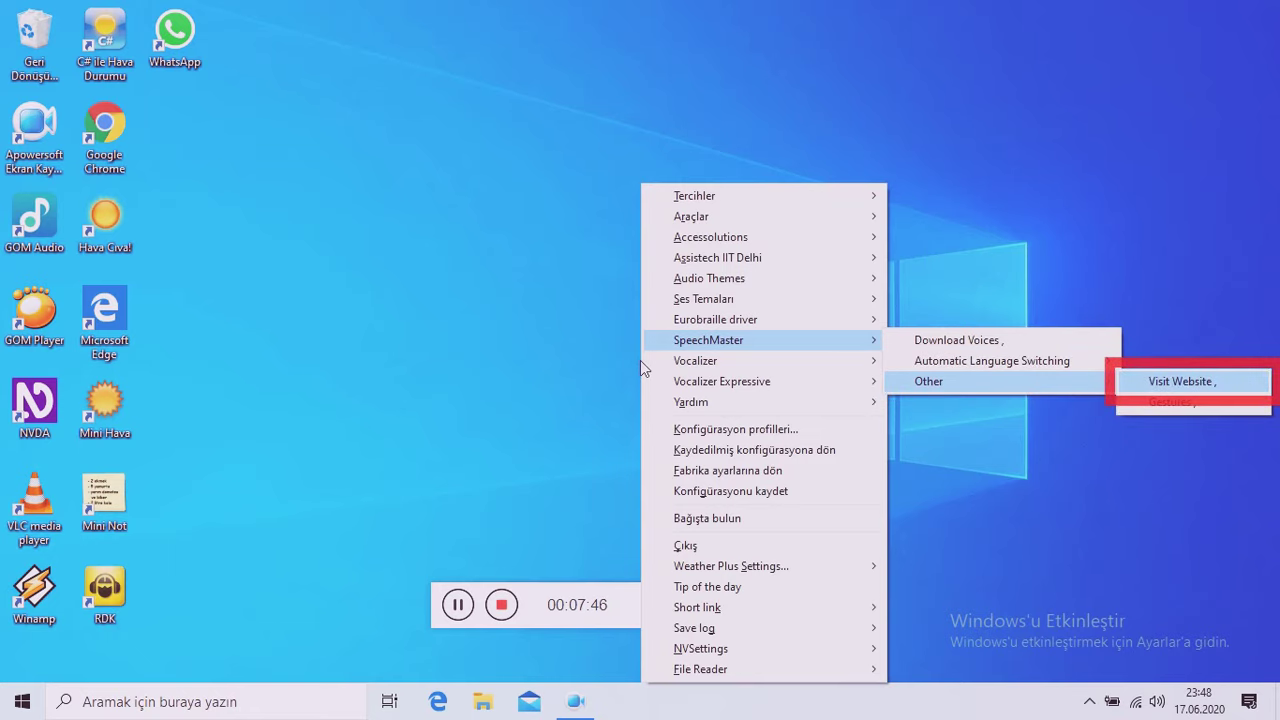
key(Down)
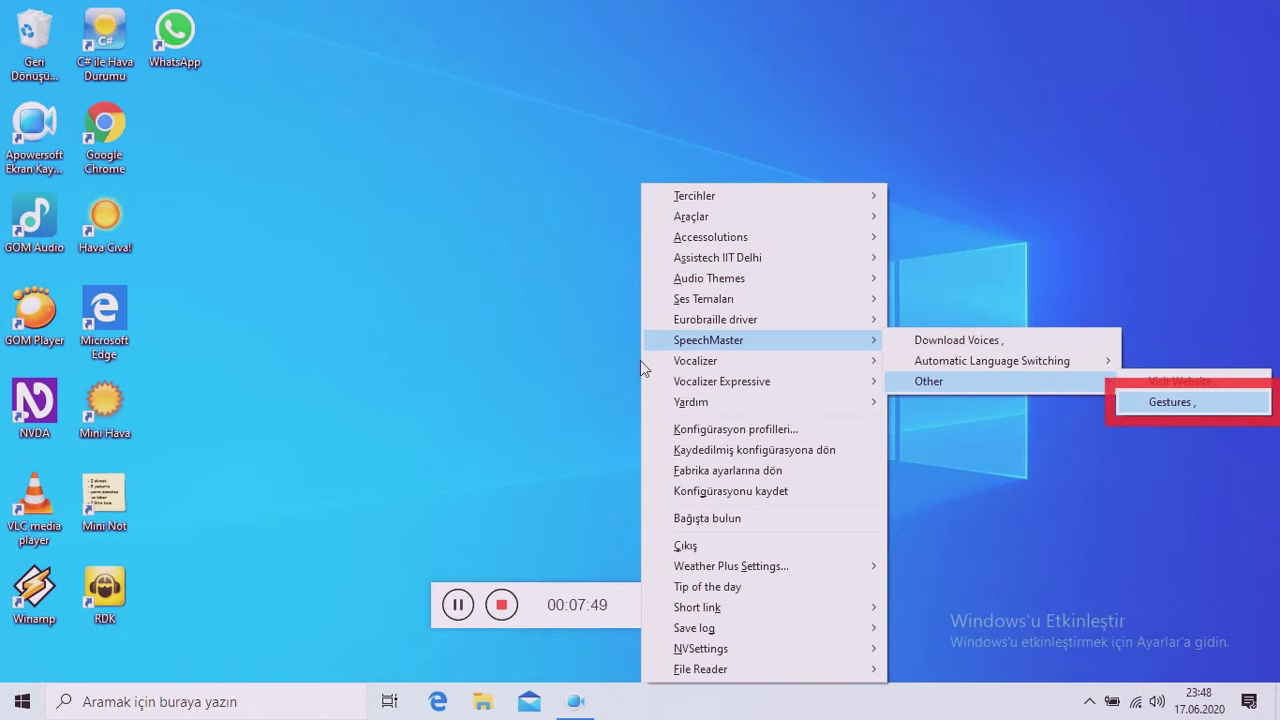
key(Return)
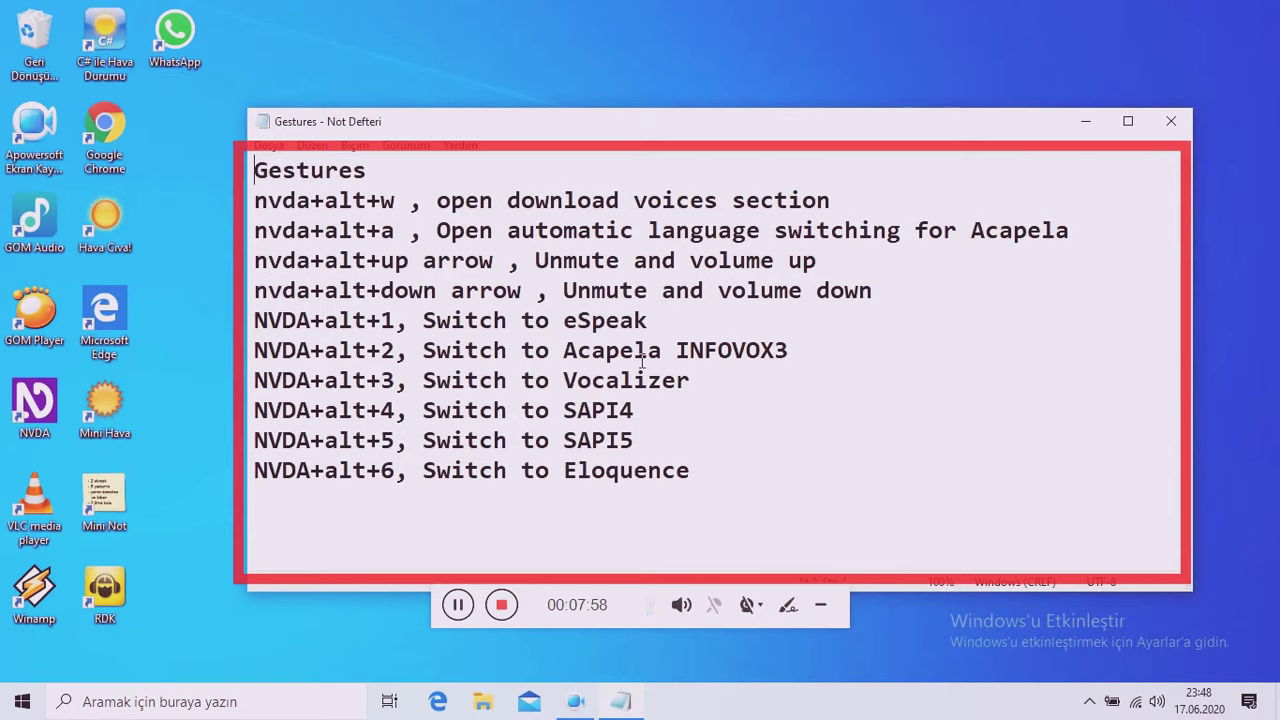
key(alt+F4)
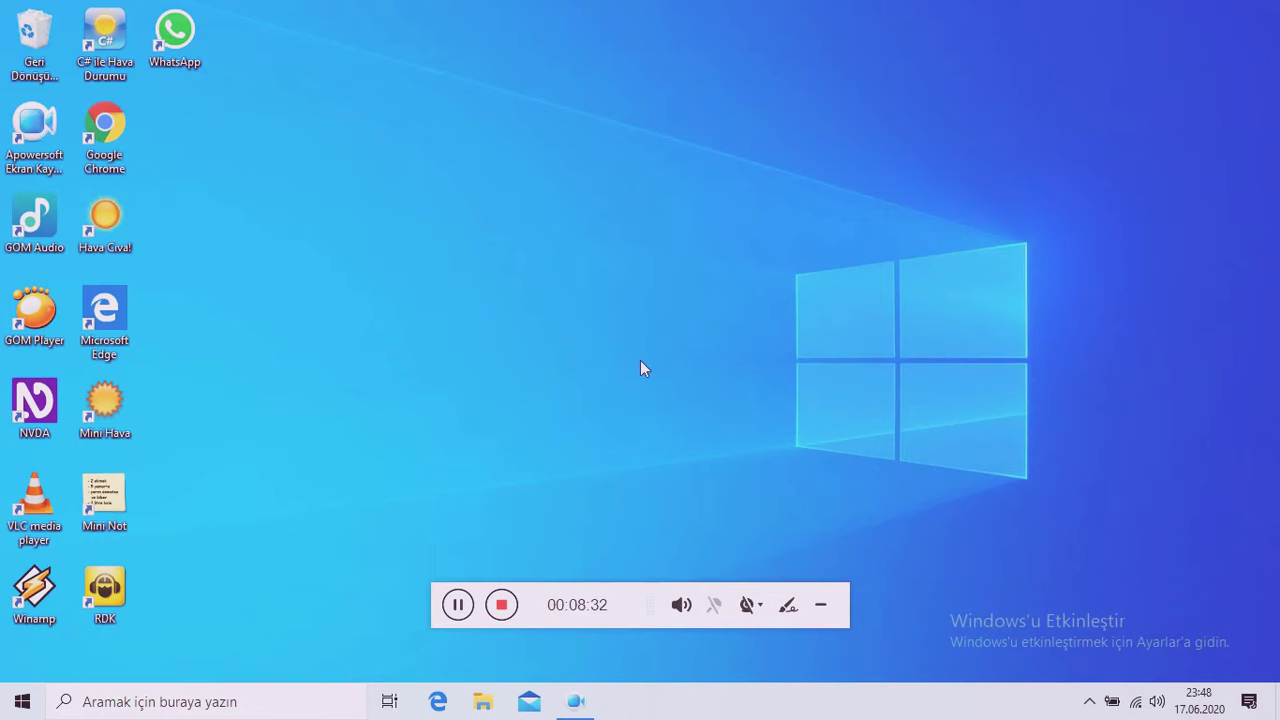
- Look through the Visit Website and Gestures entries among SpeechMaster's Other options in NVDA
key(Insert+n)
key(Down)
key(Down)
key(Down)
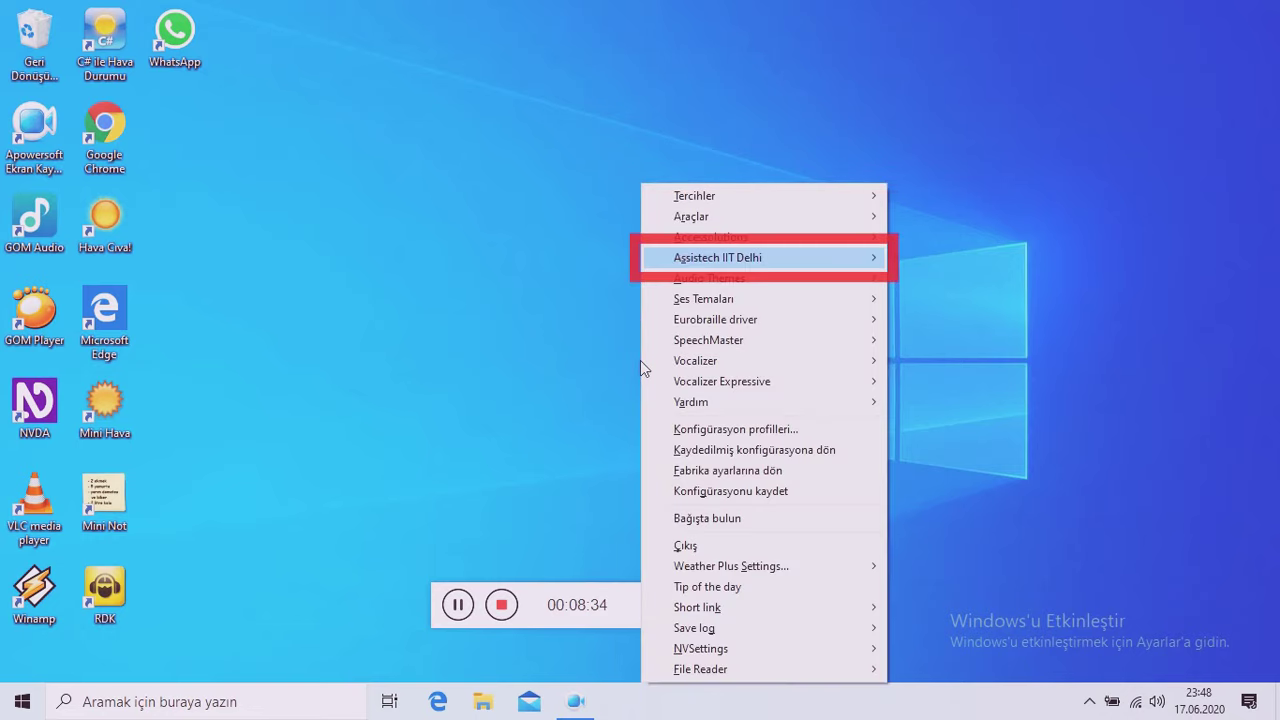
key(Down)
key(Down)
key(Down)
key(Down)
key(Down)
key(Up)
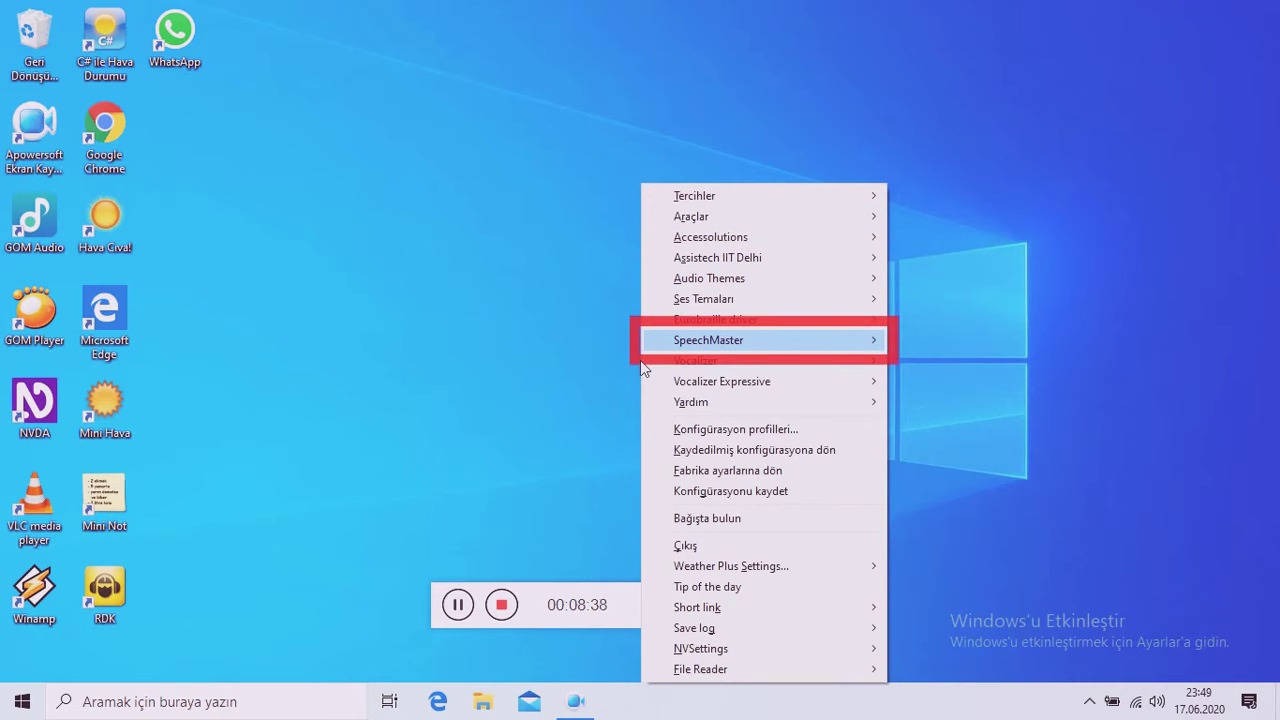
key(Right)
key(Down)
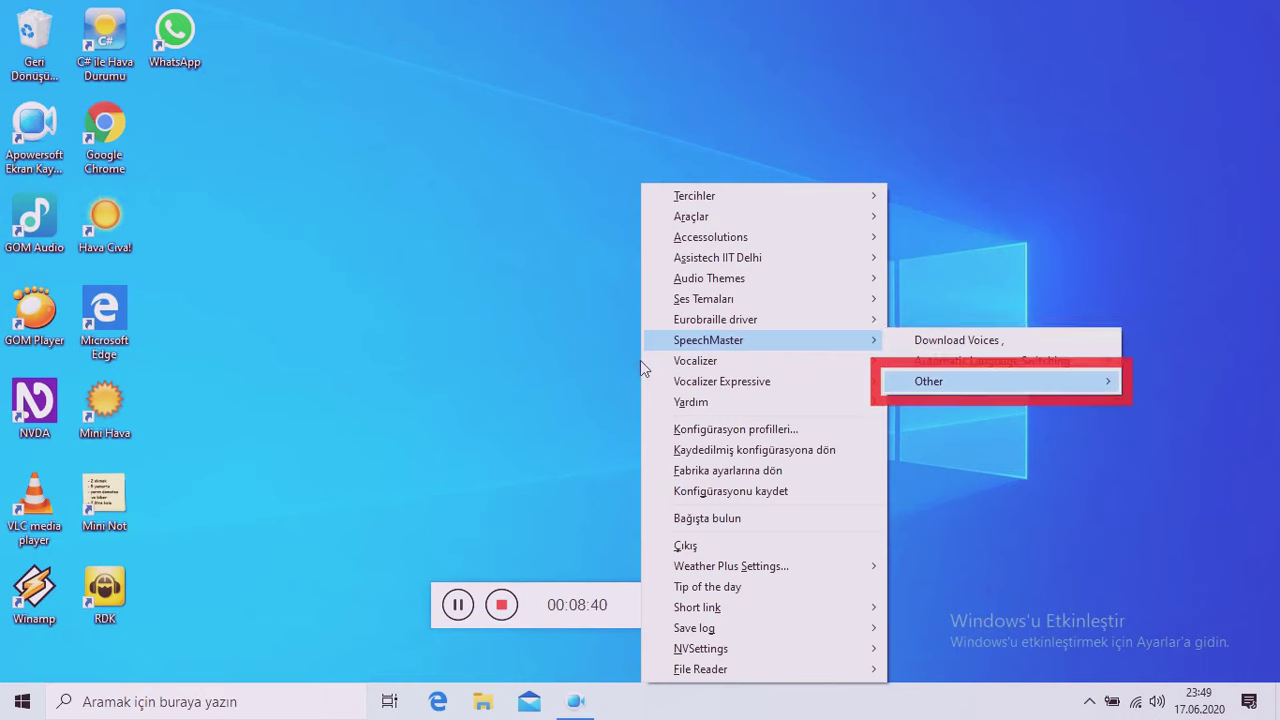
key(Right)
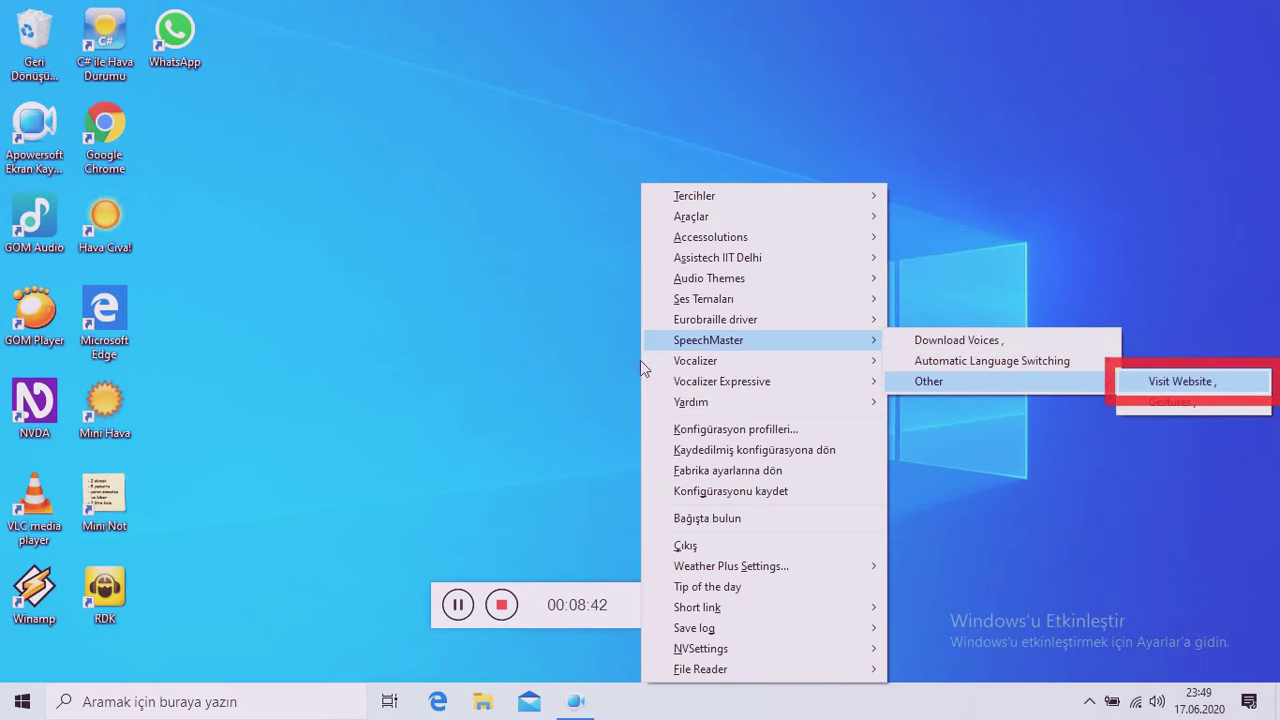
key(Down)
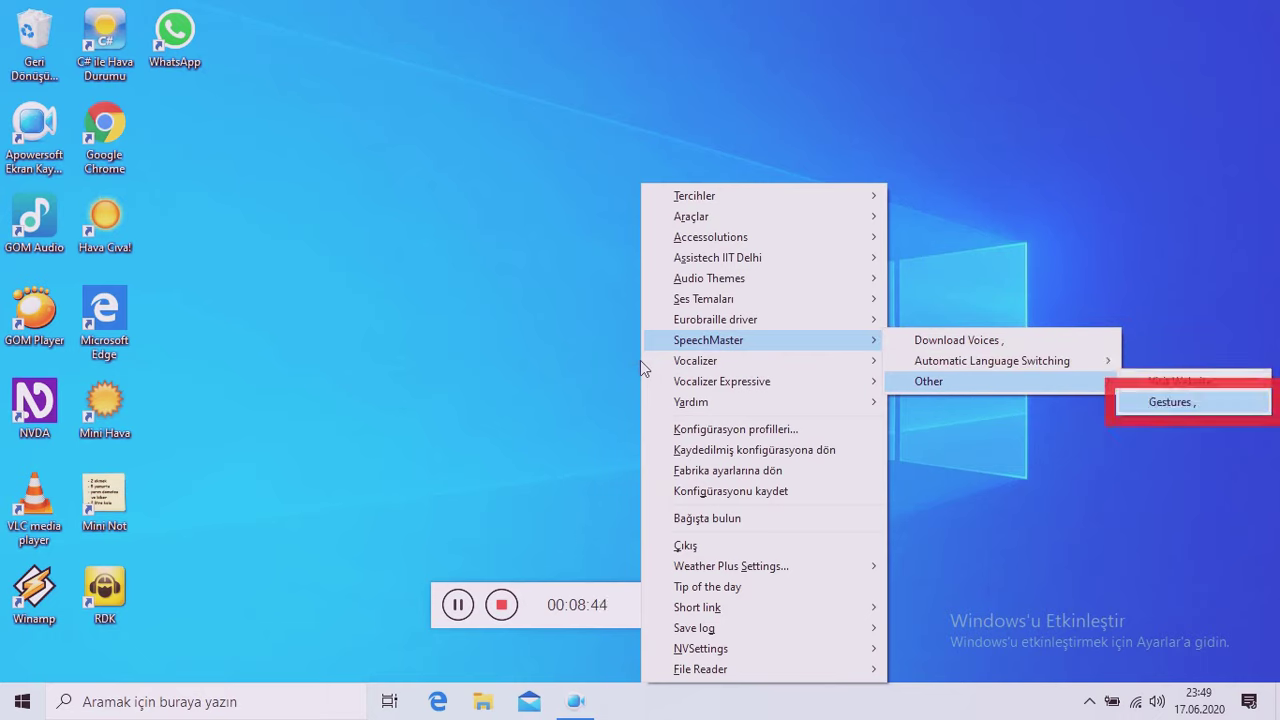
- Leave the Other options and open SpeechMaster's voice downloader through Download Voices
key(Left)
key(Up)
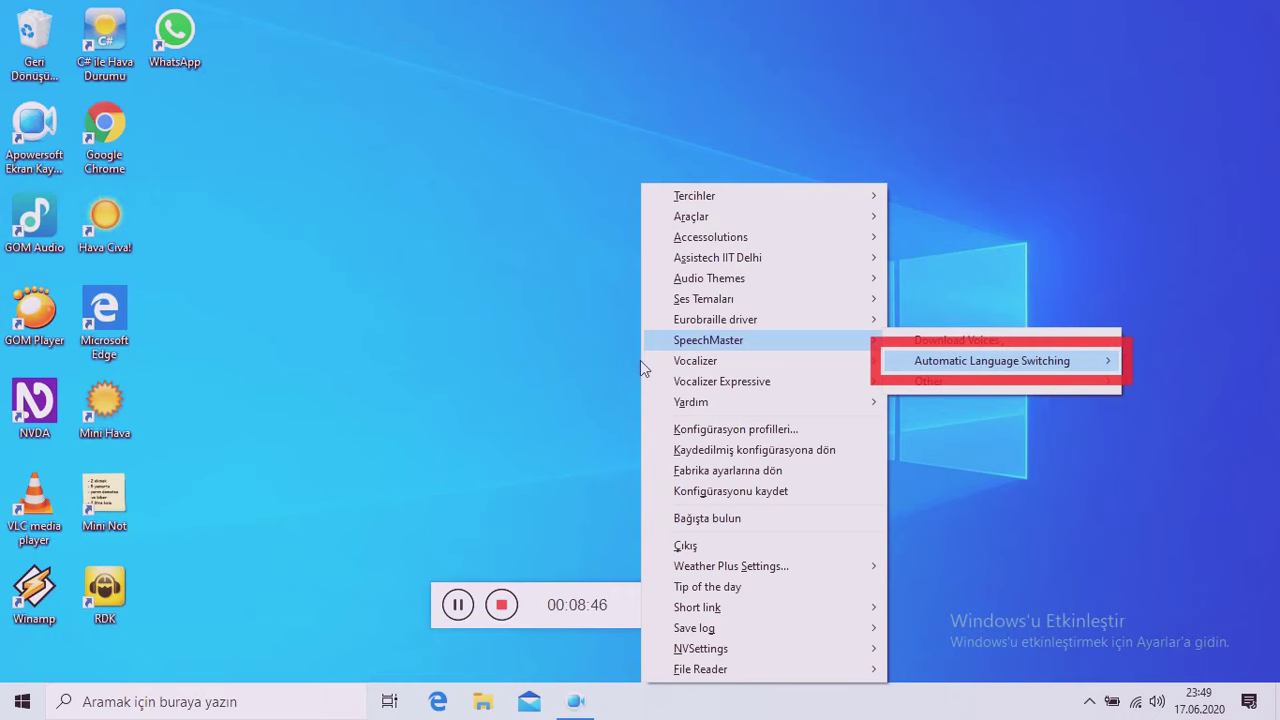
key(Up)
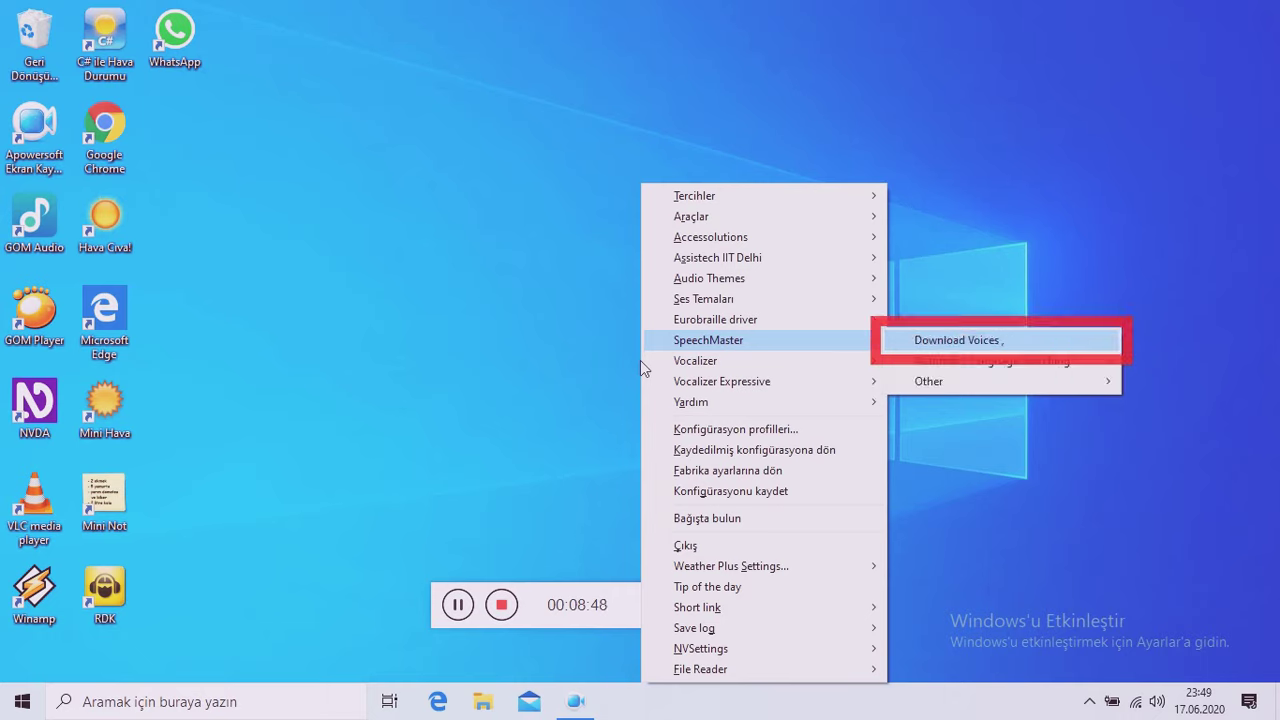
key(Return)
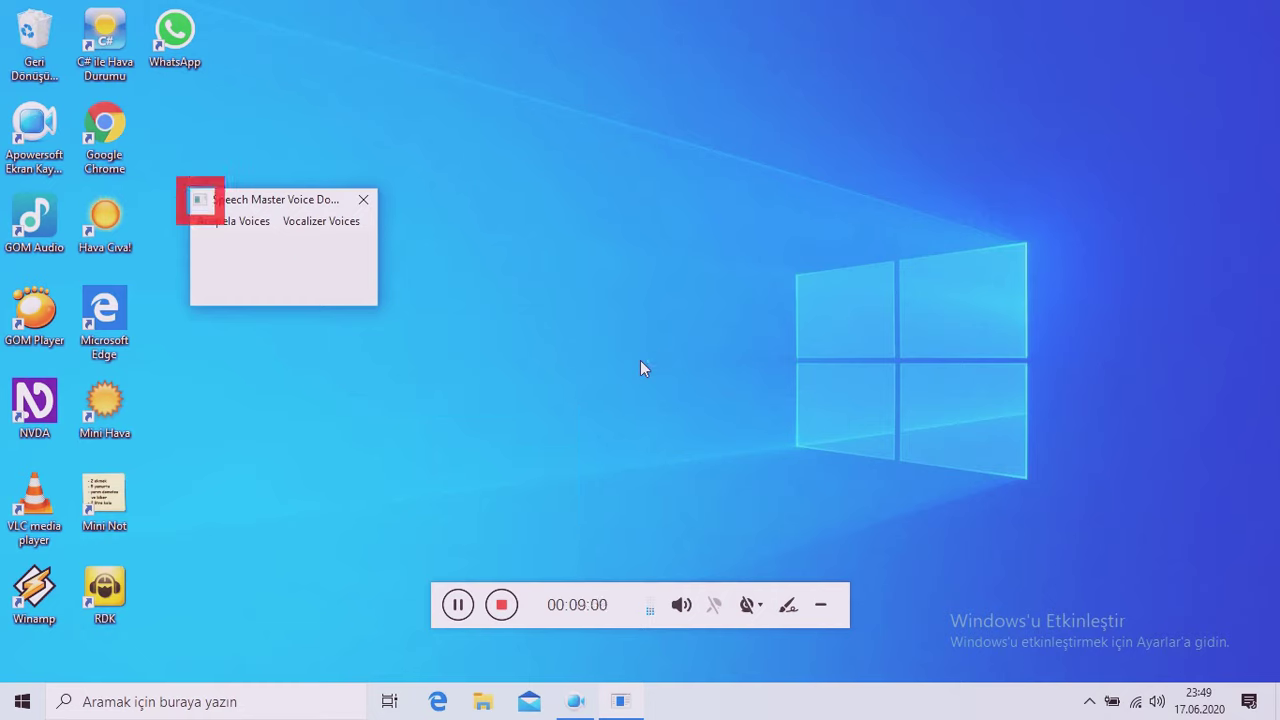
key(alt+space)
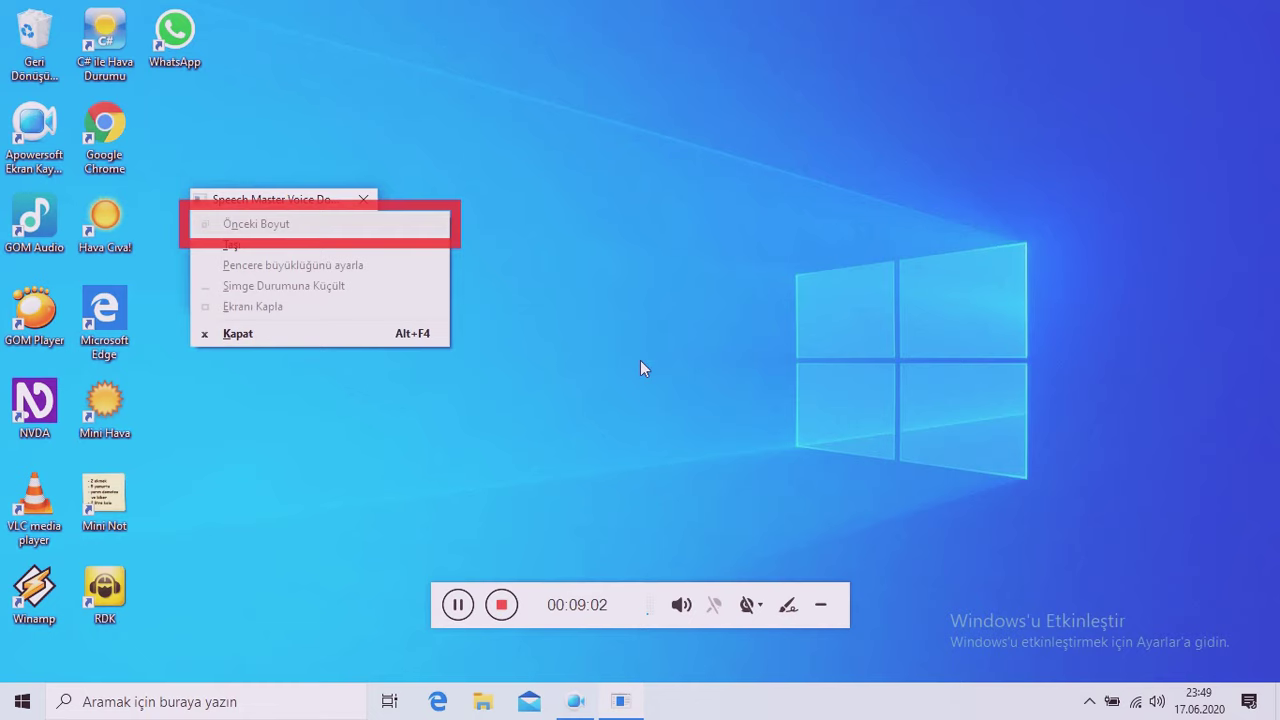
key(Down)
key(Down)
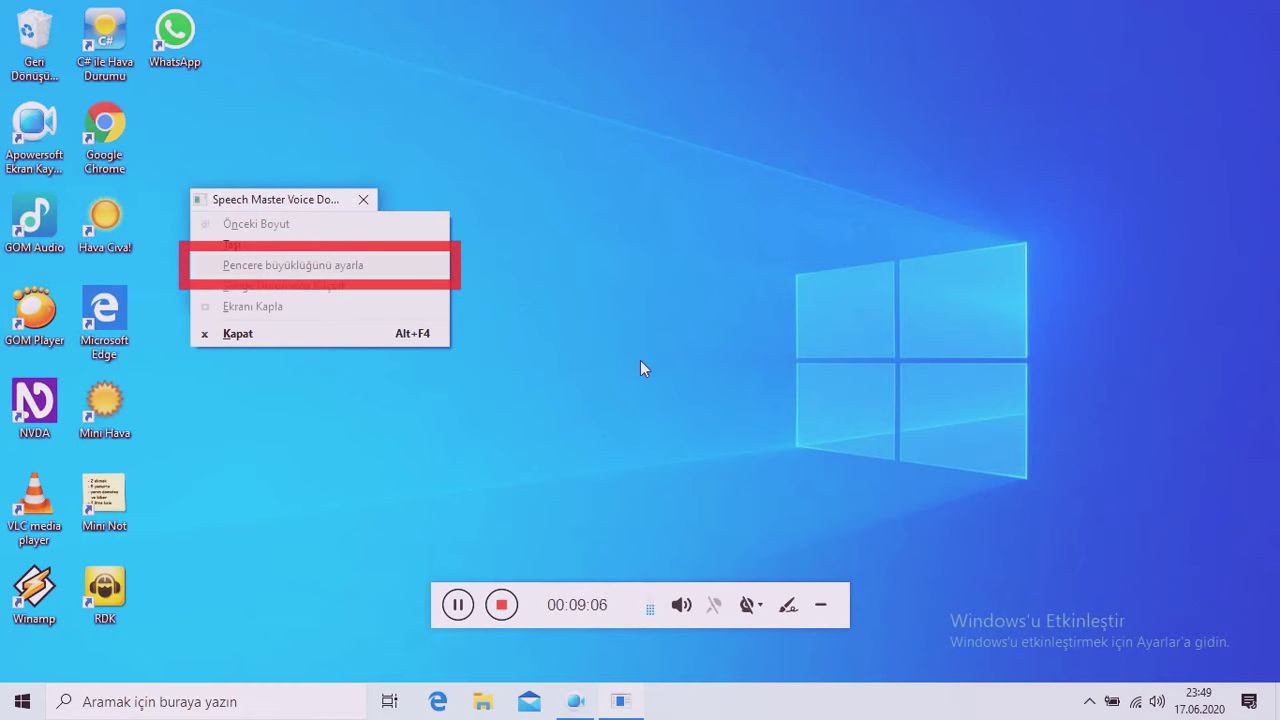
key(Down)
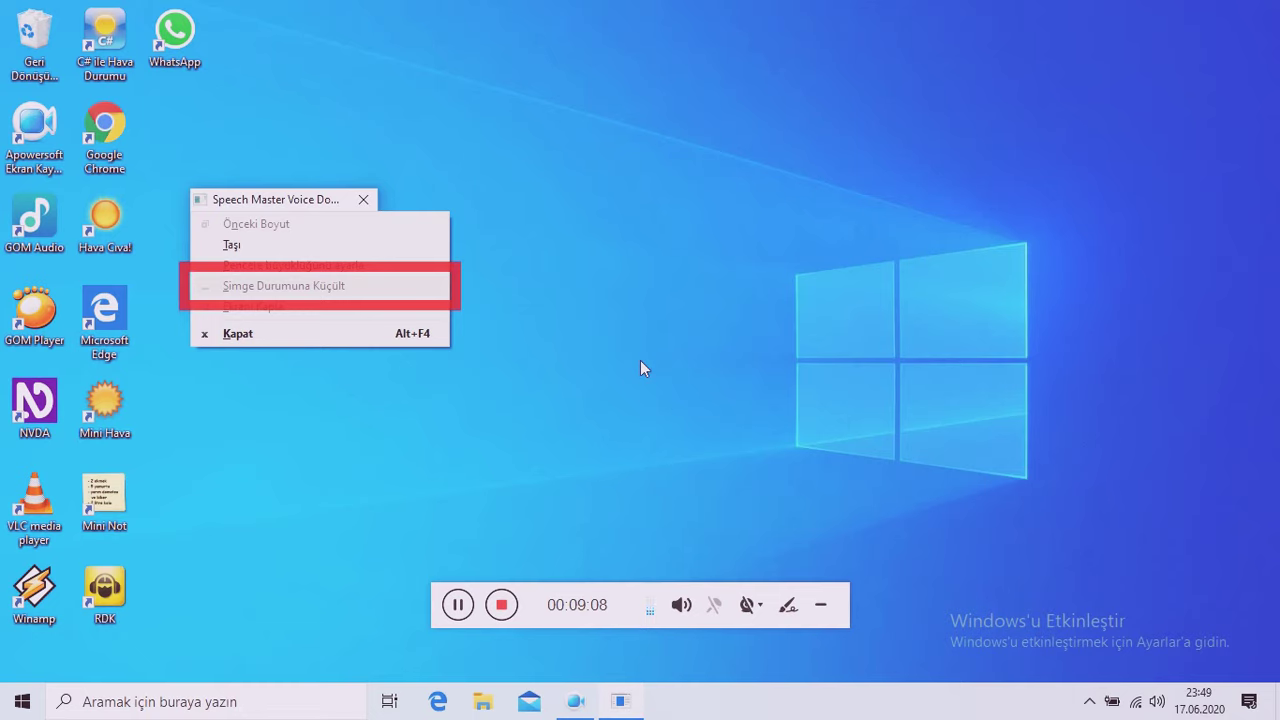
key(Down)
key(Down)
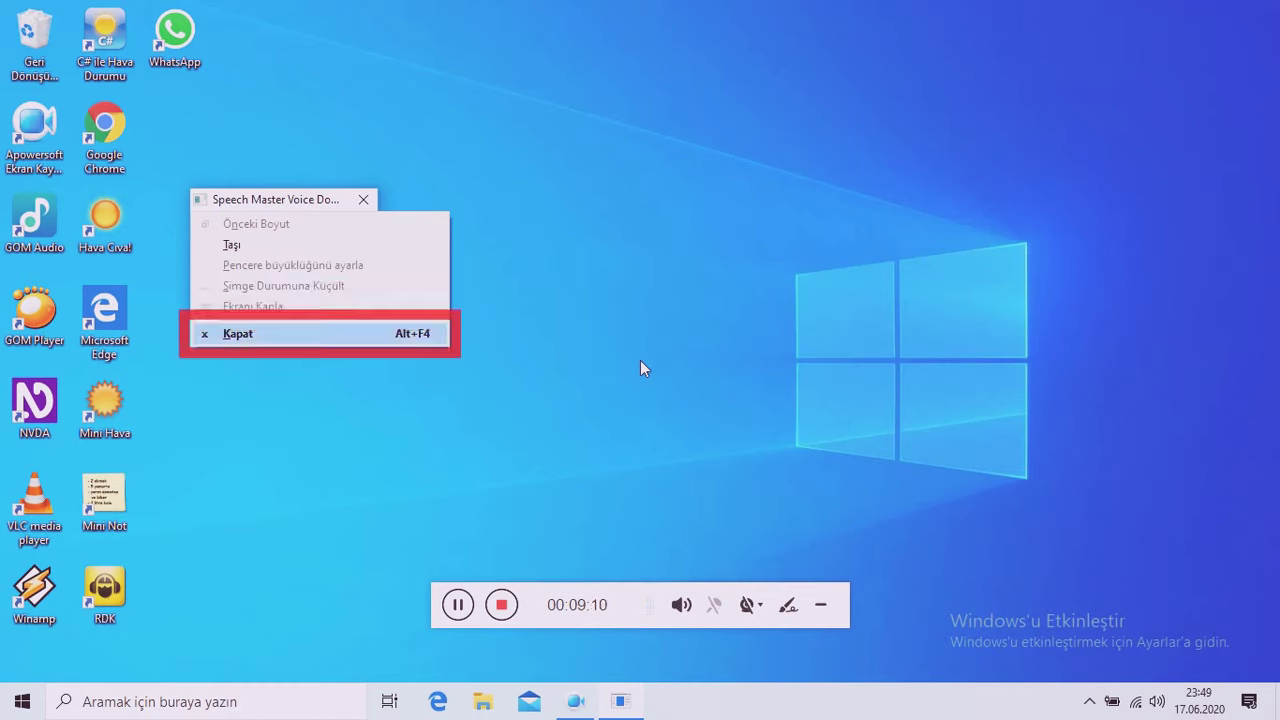
key(Down)
- View the Acapela and Vocalizer language lists in the voice downloader, and close its window
key(Right)
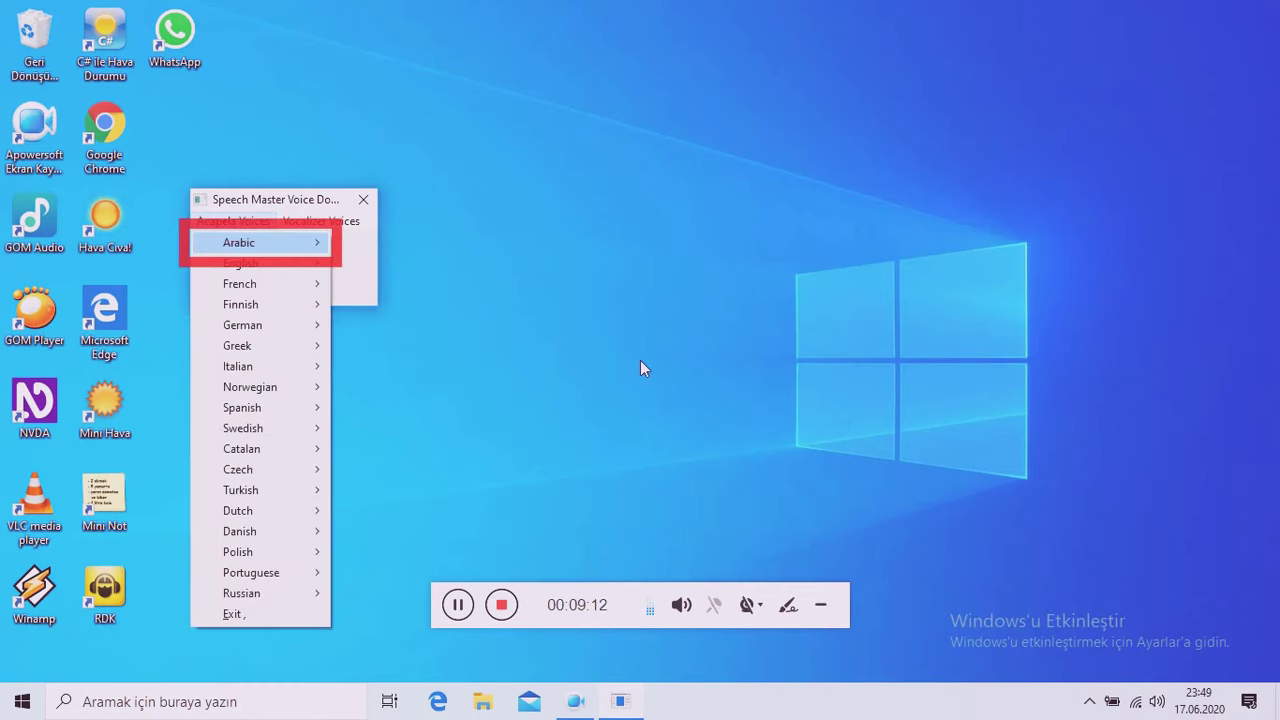
key(Right)
key(Right)
key(Right)
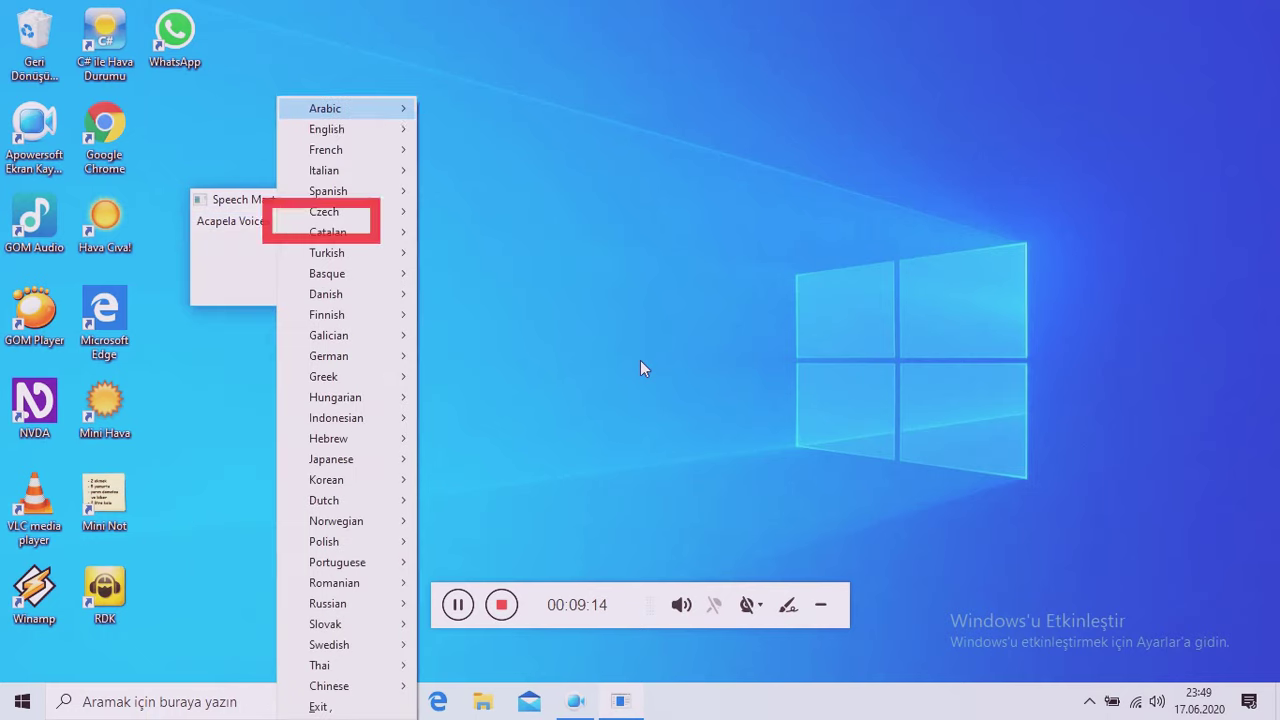
key(Right)
key(Right)
key(Return)
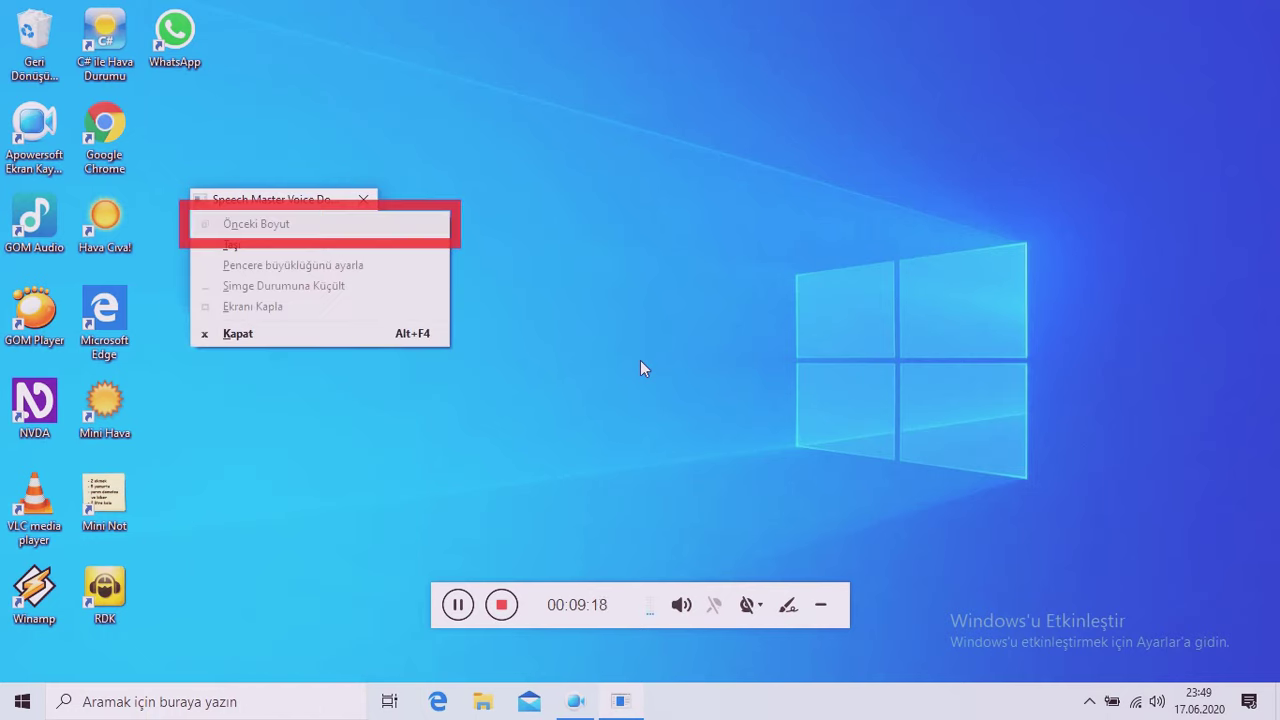
key(Escape)
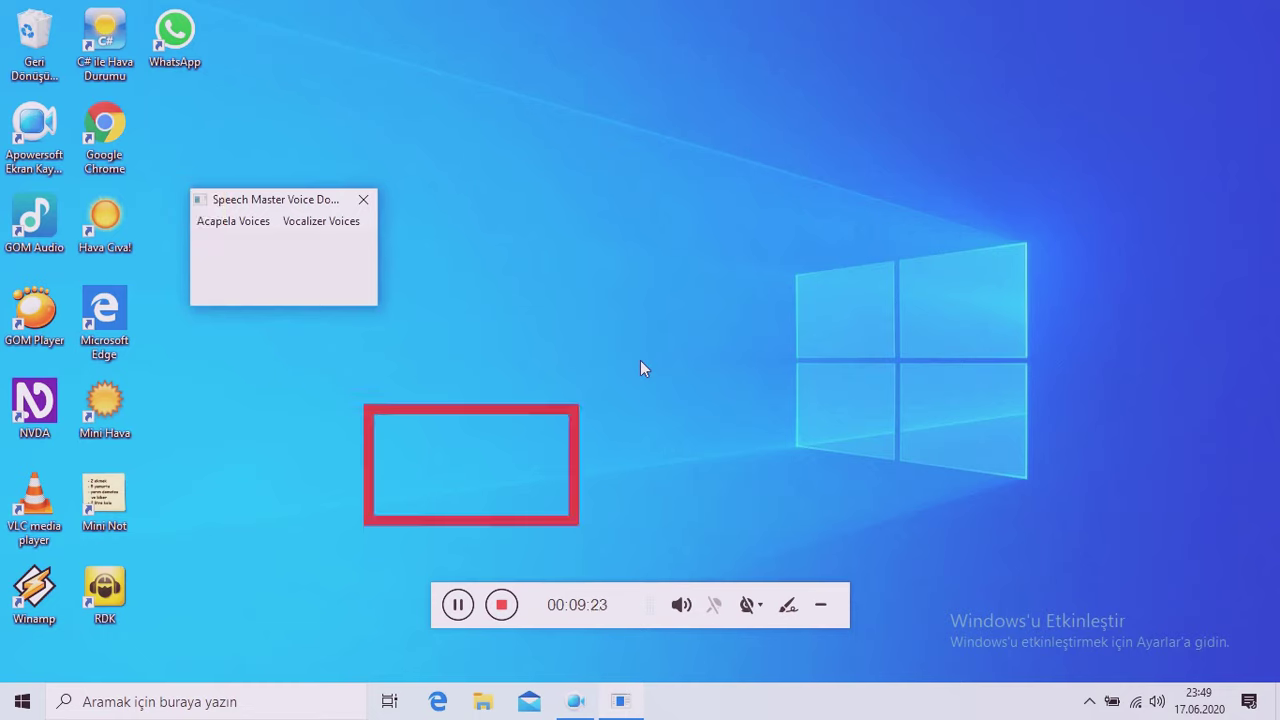
key(alt+F4)
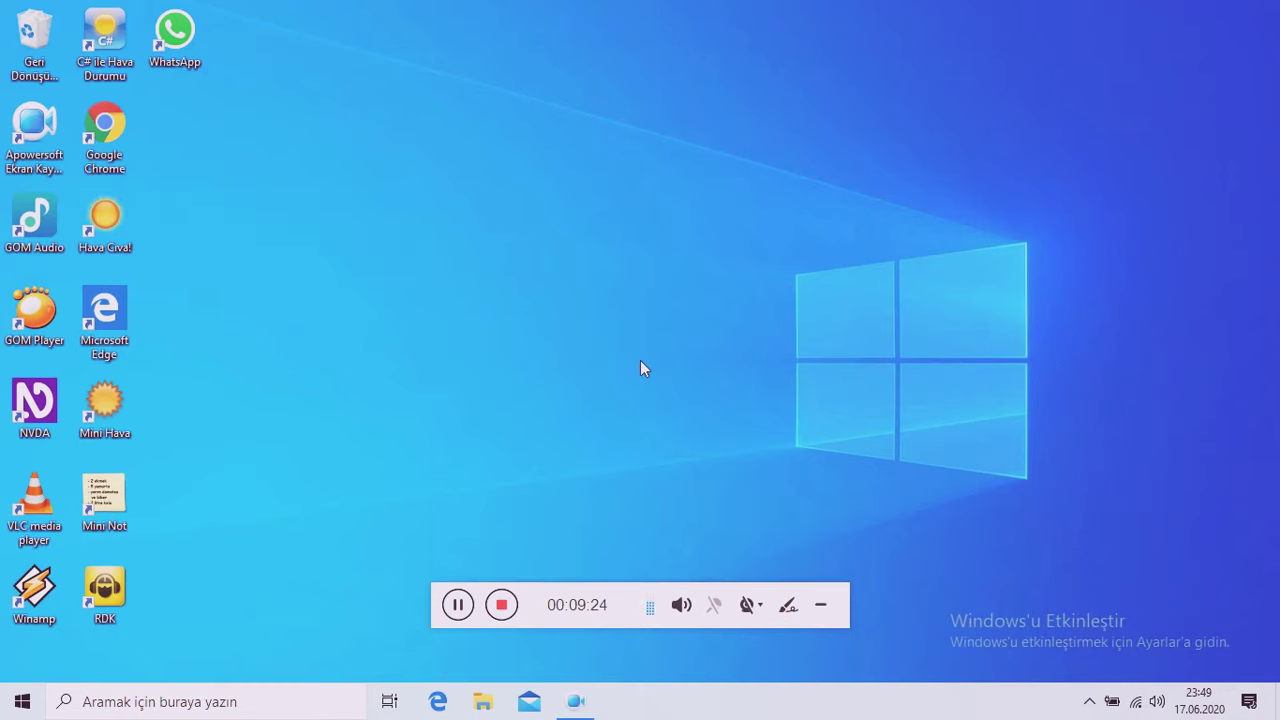